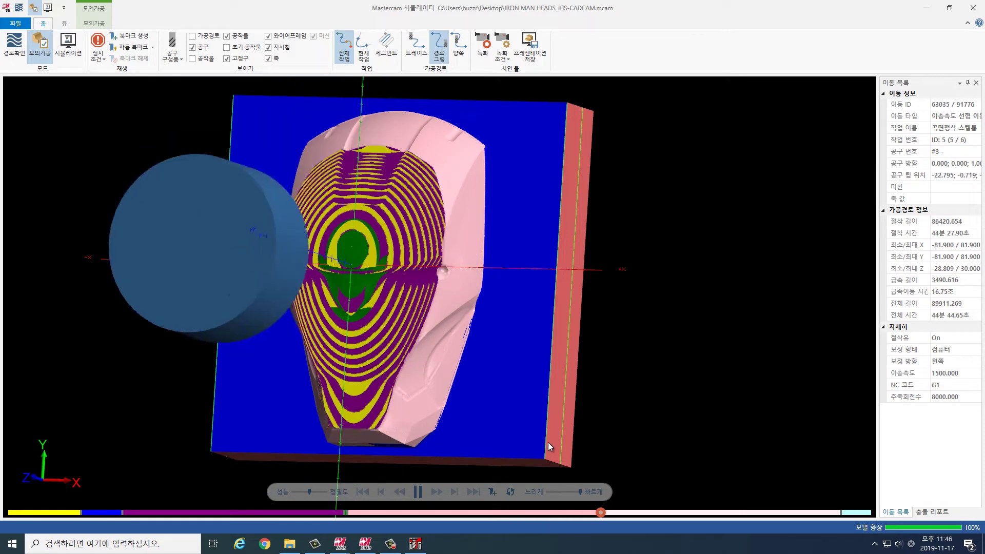
Slow the playback of the machining simulation to watch the finishing passes on the Iron Man head
left_click_drag(579, 492, 549, 488)
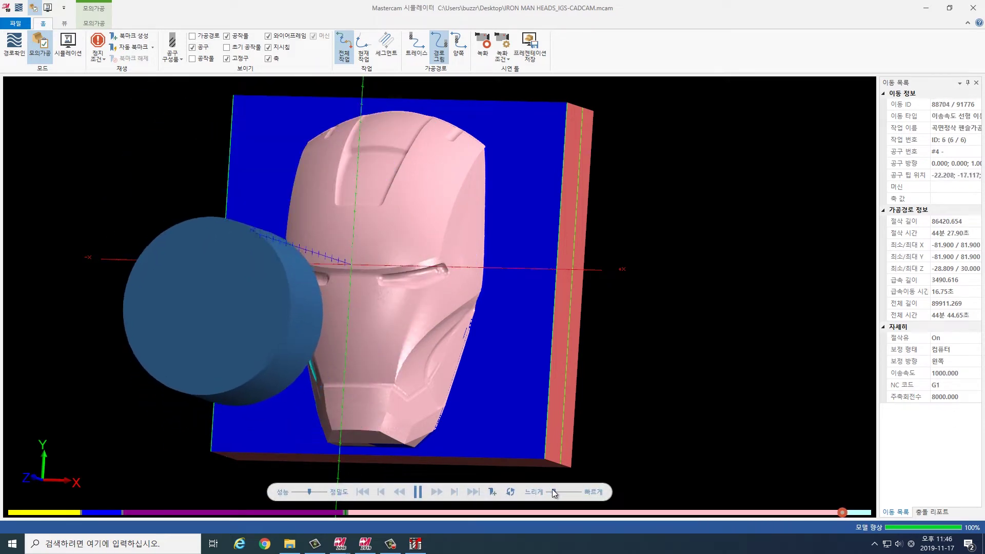
mouse_move(452, 380)
middle_mouse_down()
mouse_move(515, 374)
mouse_move(440, 385)
mouse_move(464, 376)
mouse_move(458, 361)
middle_mouse_up()
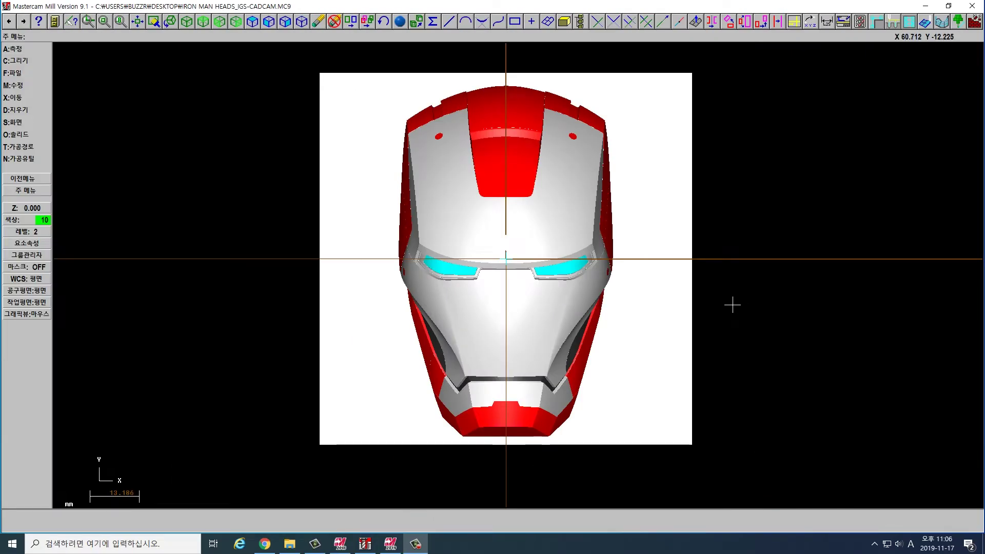
Examine the Iron Man head and its base block from several angles, including the block's open sides
right_click(732, 304)
left_click(744, 283)
left_click(719, 269)
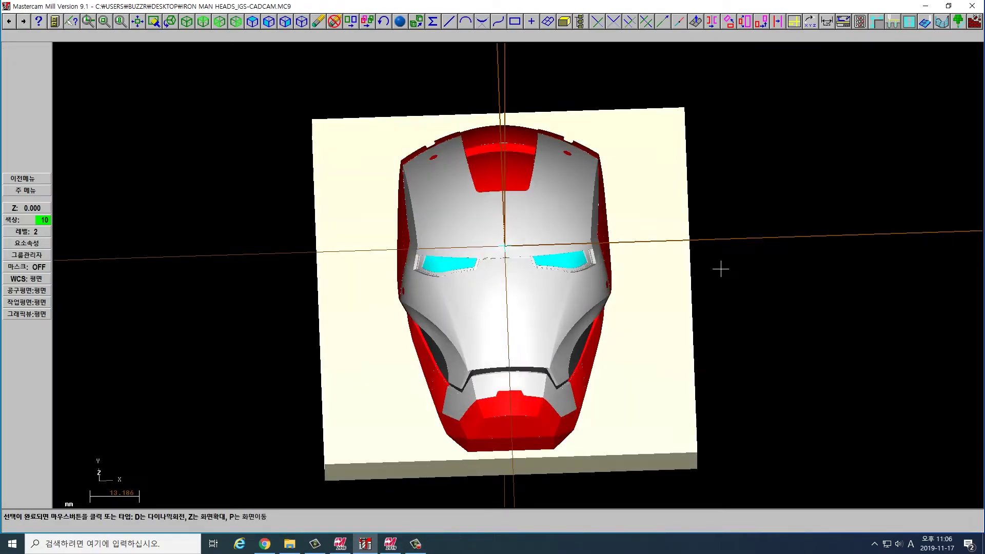
right_click(571, 279)
key("d")
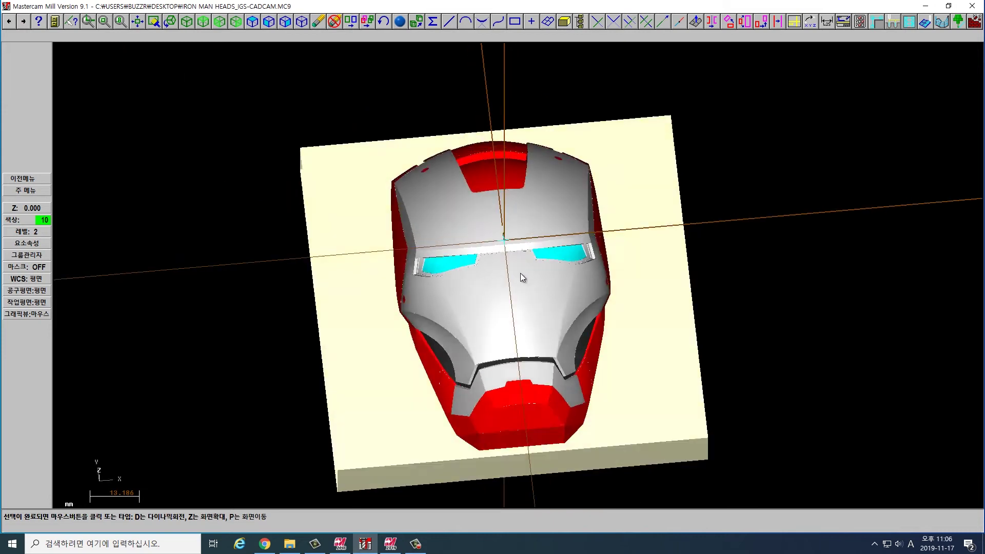
left_click(537, 304)
right_click(538, 303)
left_click(563, 311)
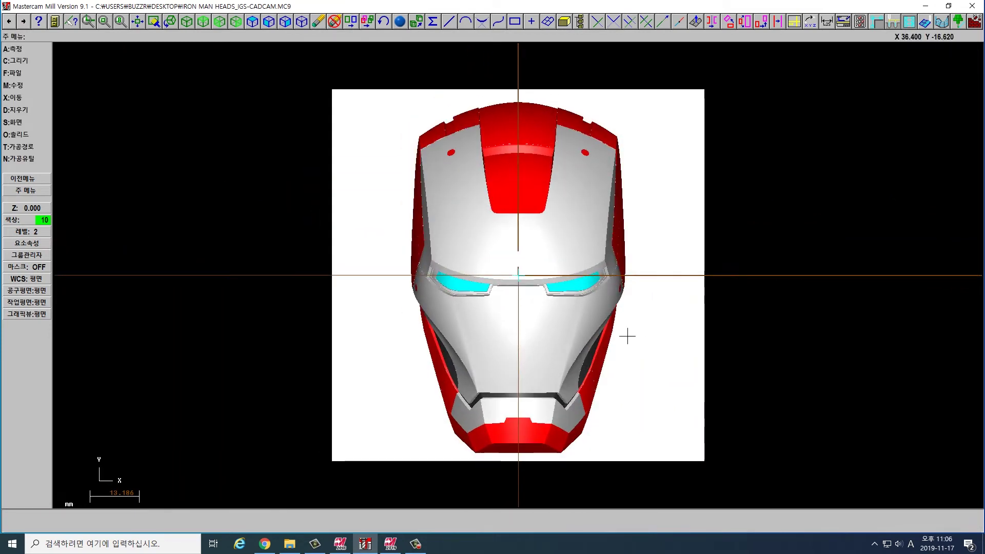
right_click(545, 318)
left_click(492, 308)
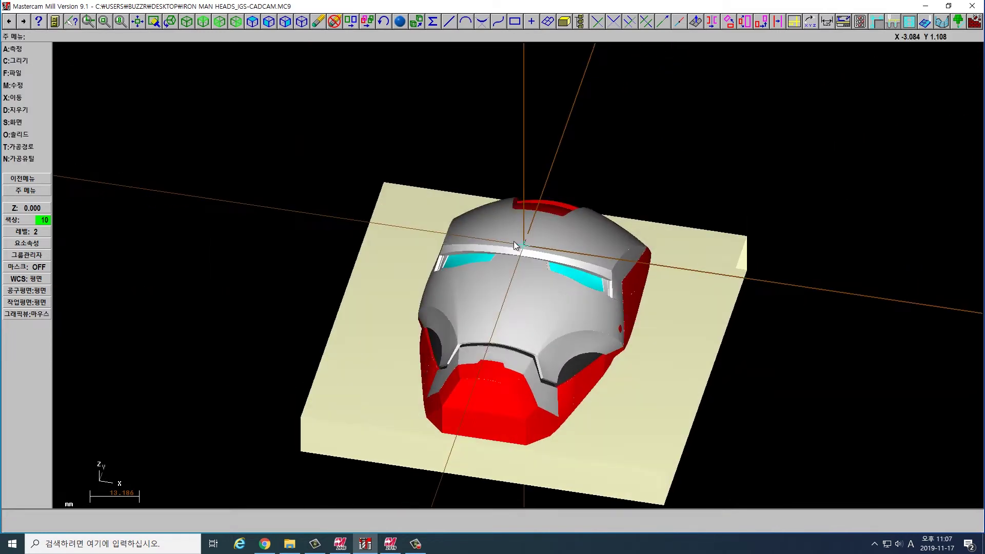
left_click(514, 241)
key("s")
key("n")
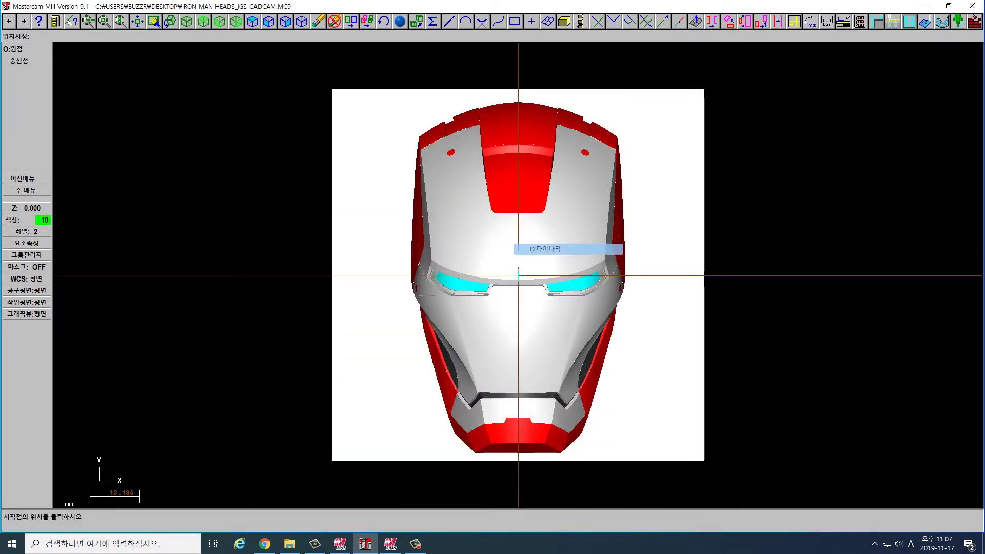
key("d")
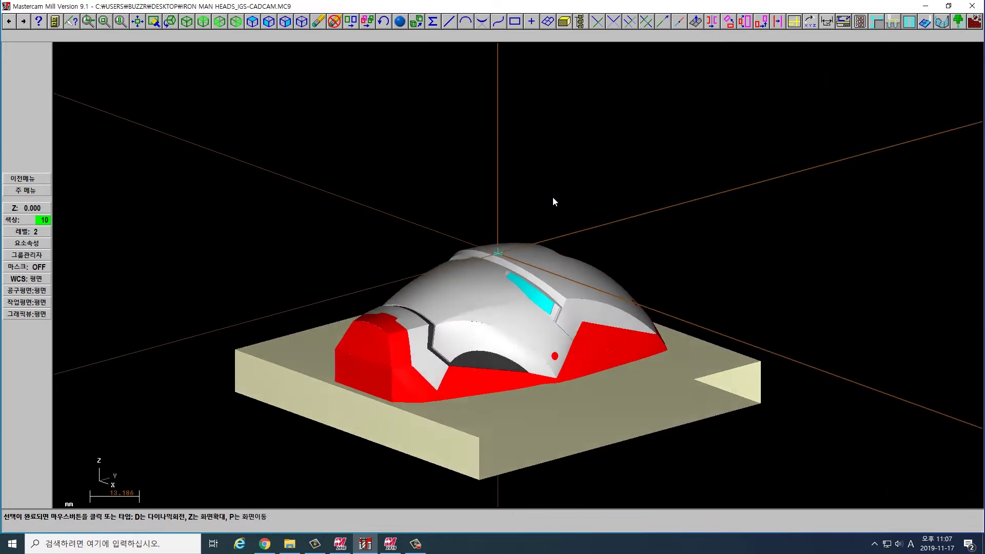
left_click(340, 199)
middle_click_drag(343, 204, 612, 275)
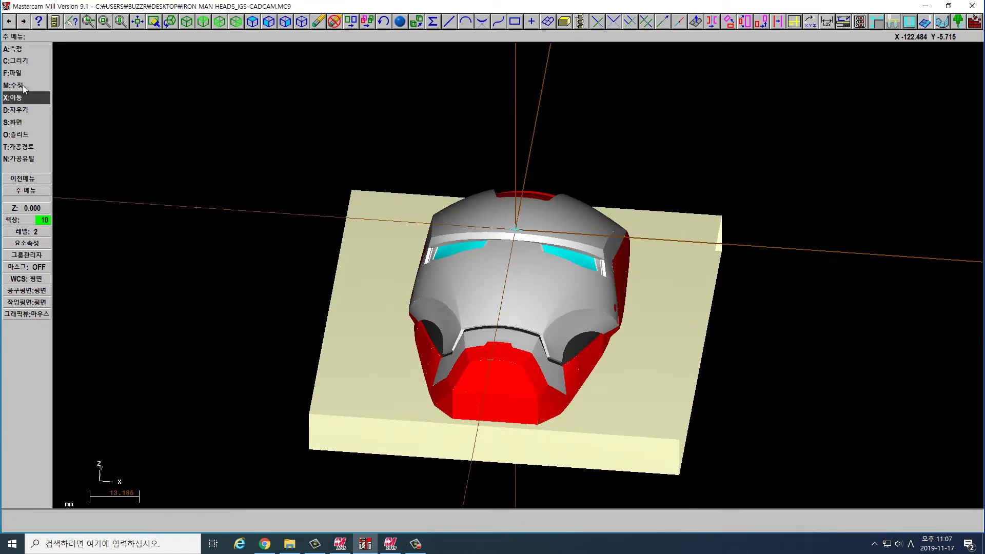
Create one-edge curves along the upper and lower edges of the base block's open +X side
left_click(33, 62)
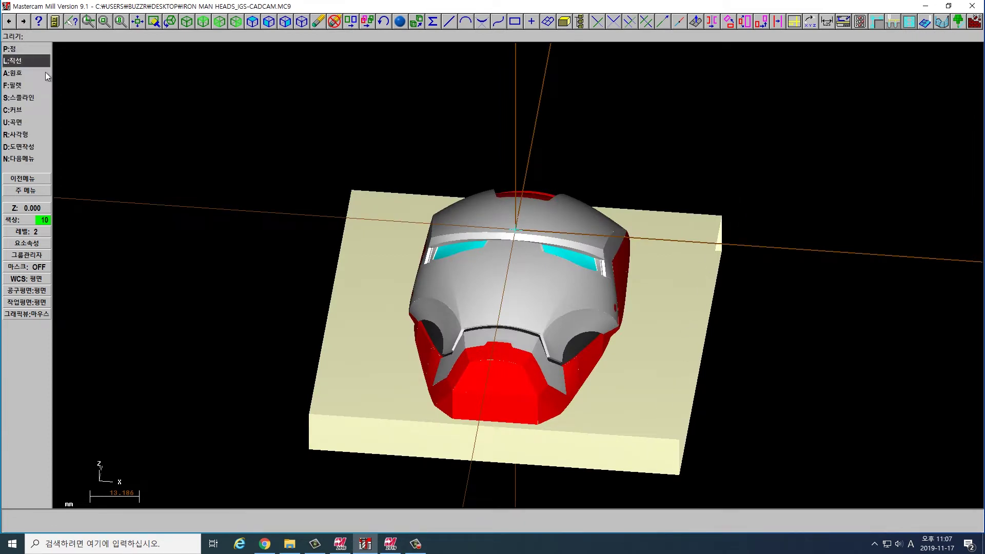
left_click(39, 110)
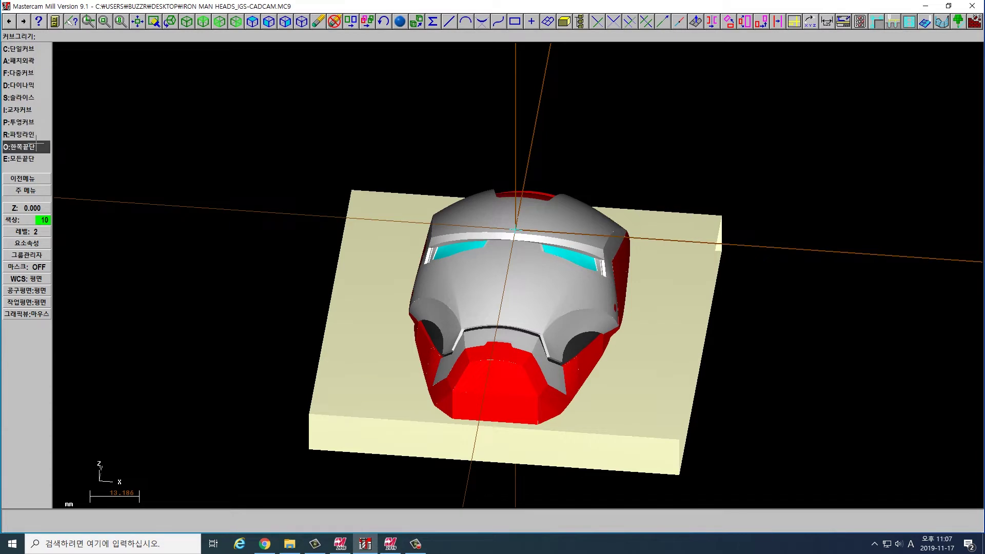
left_click(36, 145)
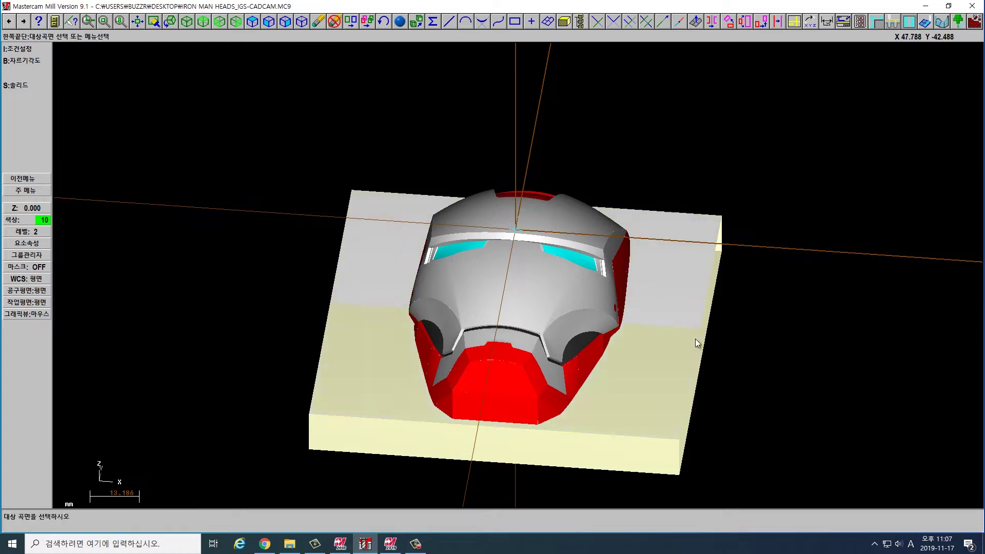
left_click(714, 337)
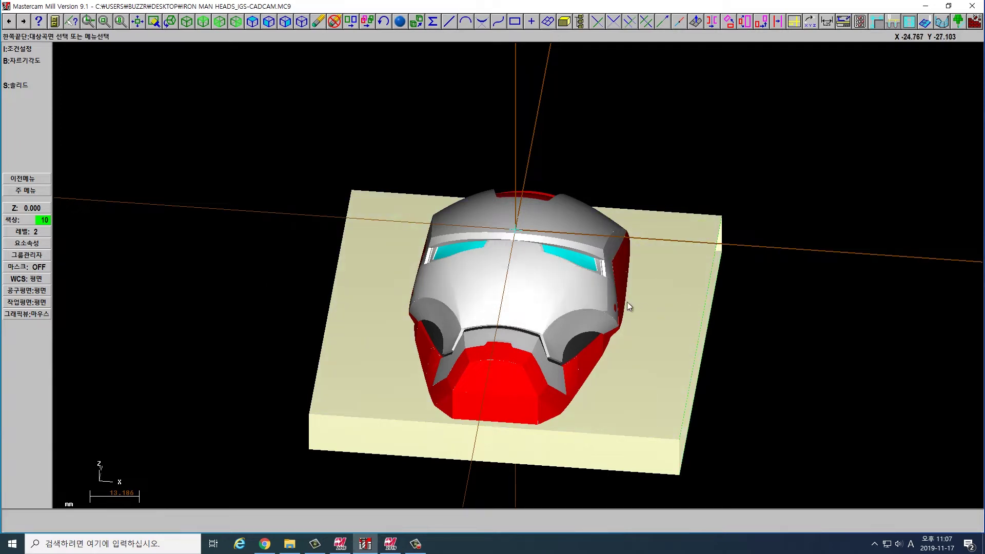
middle_click_drag(615, 297, 755, 283)
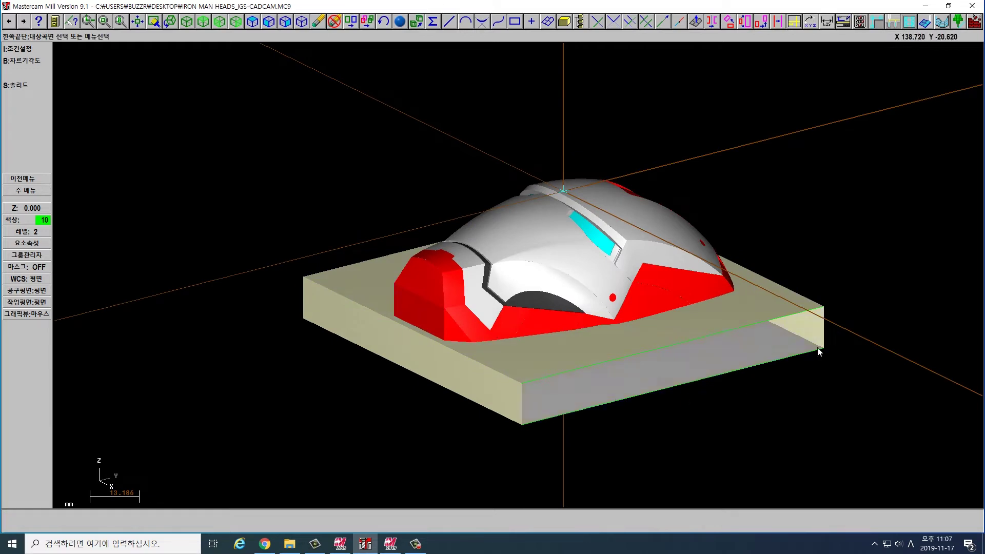
Create one-edge curves along the upper and lower edges of the base block's open -X side
right_click(600, 297)
middle_click_drag(319, 245, 208, 224)
middle_click_drag(601, 342, 796, 449)
left_click(501, 296)
left_click(459, 318)
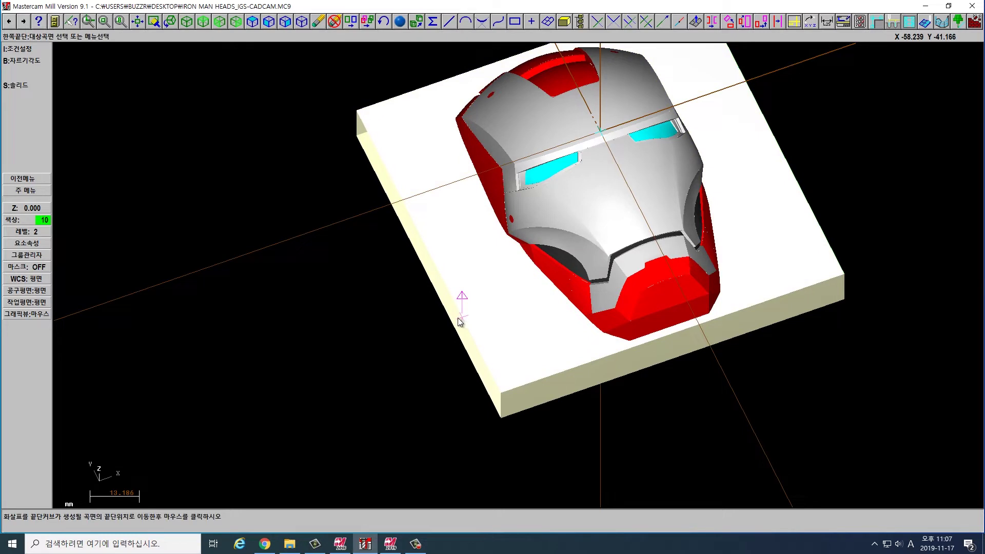
left_click(448, 322)
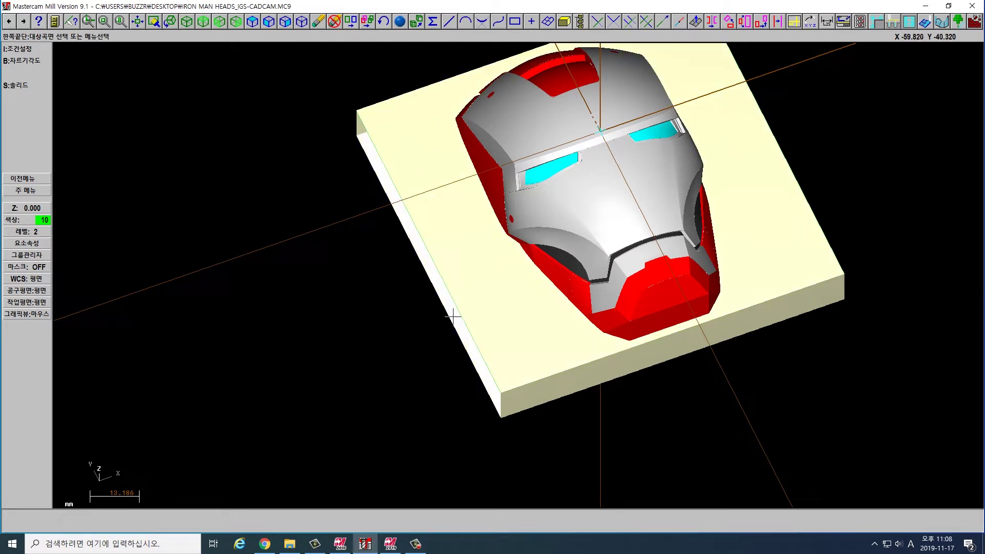
left_click(455, 320)
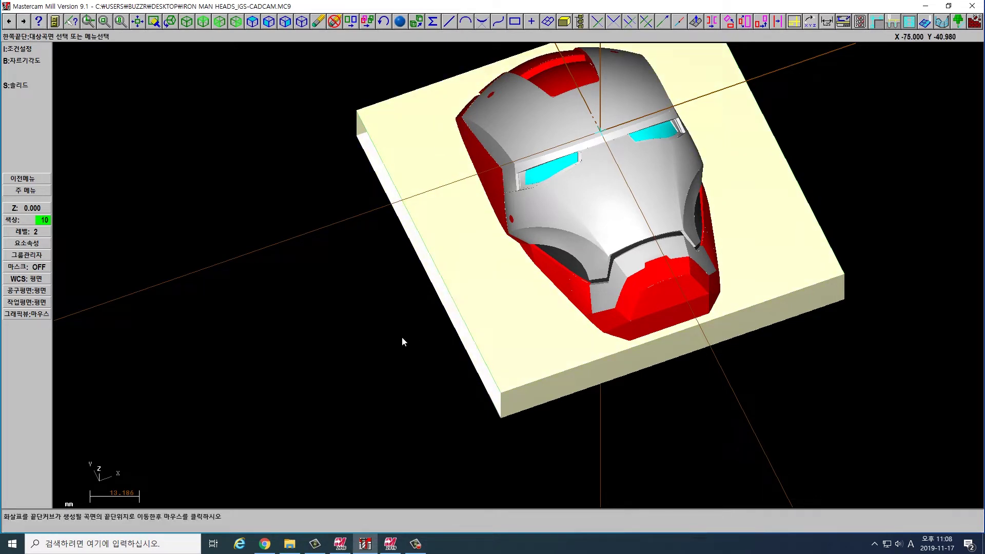
middle_click_drag(417, 340, 415, 305)
left_click(416, 305)
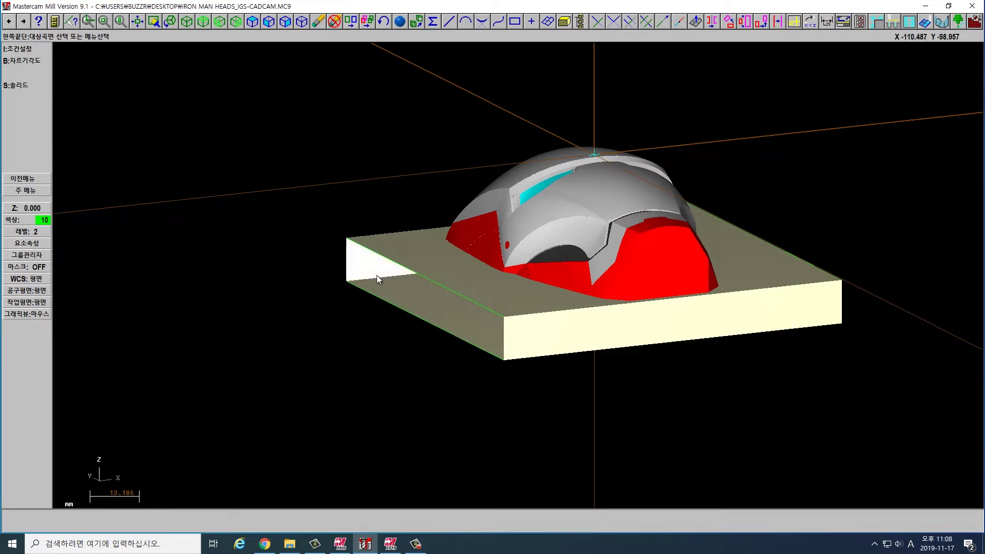
key("Escape")
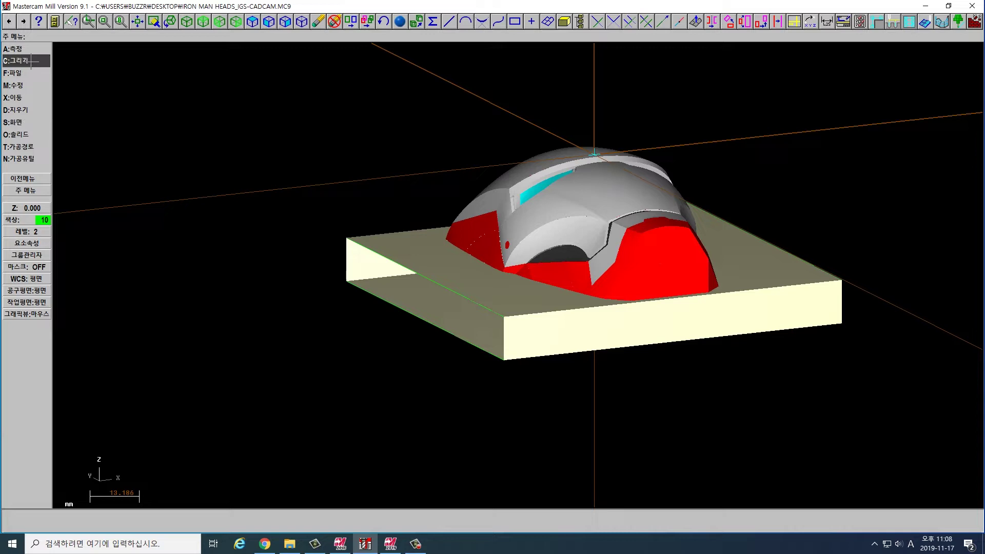
Create a ruled surface between the upper and lower edge curves to close the base block's -X side
left_click(31, 62)
left_click(30, 119)
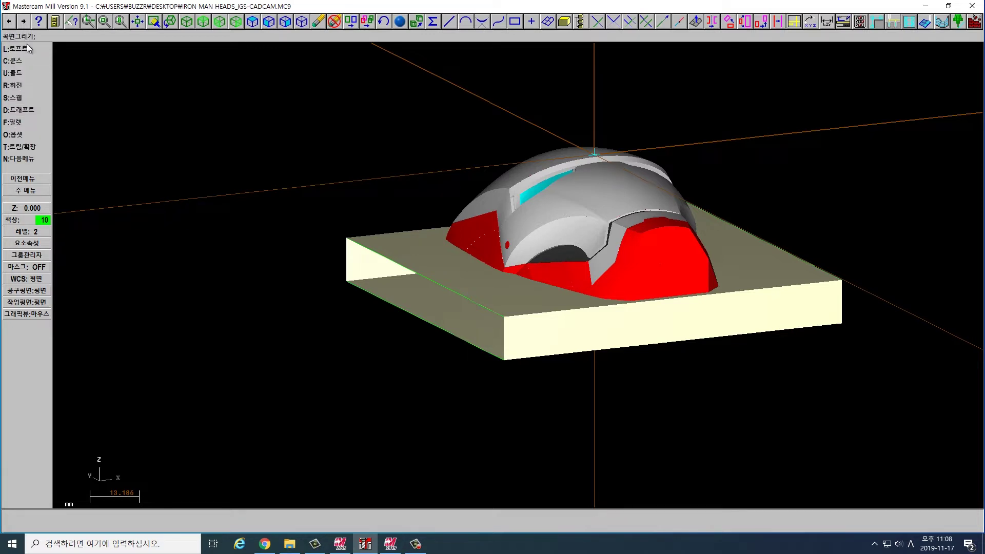
left_click(20, 73)
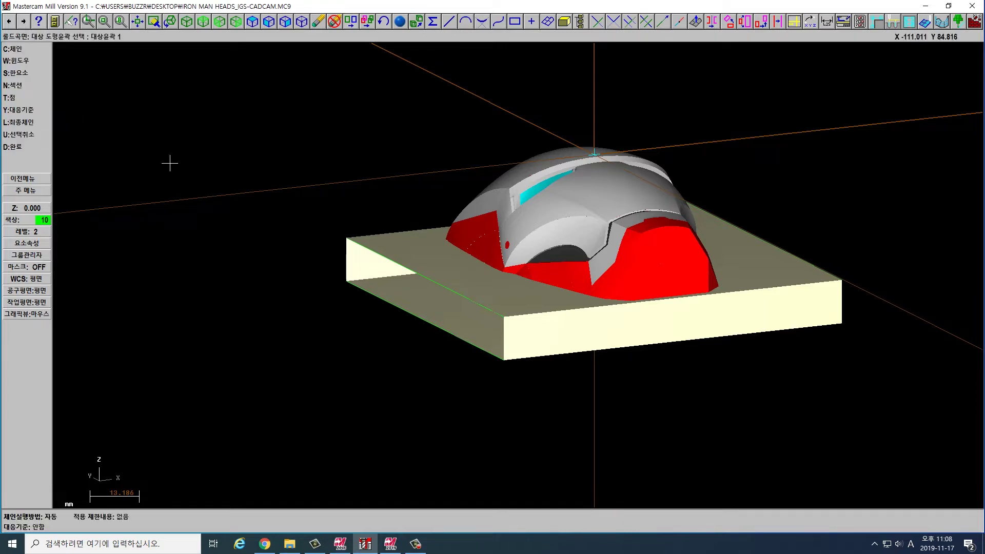
left_click(19, 51)
left_click(26, 74)
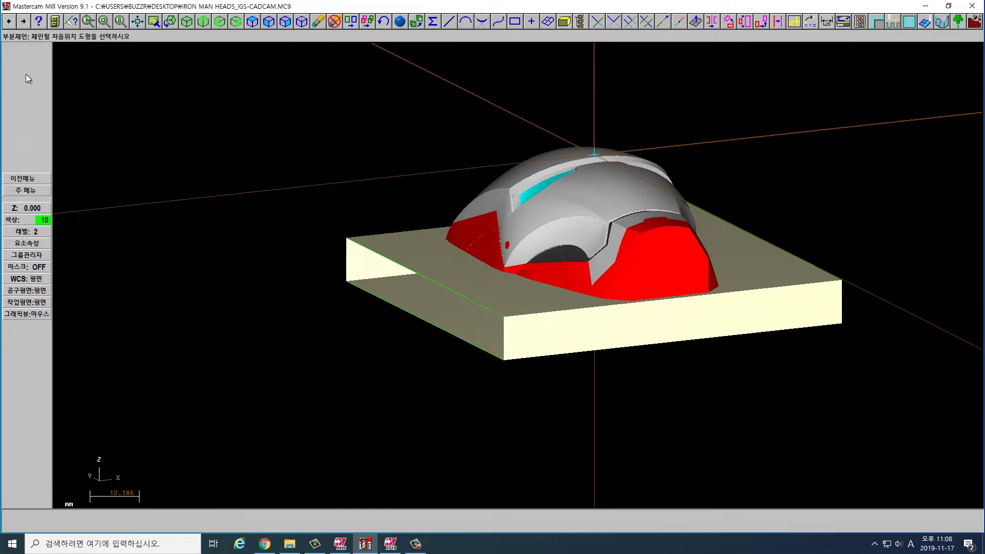
left_click(431, 278)
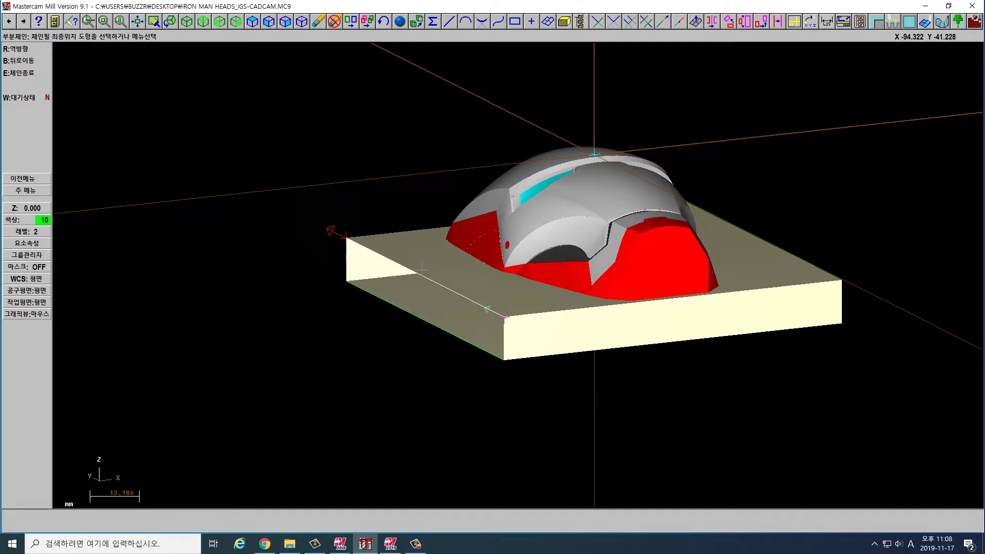
left_click(9, 73)
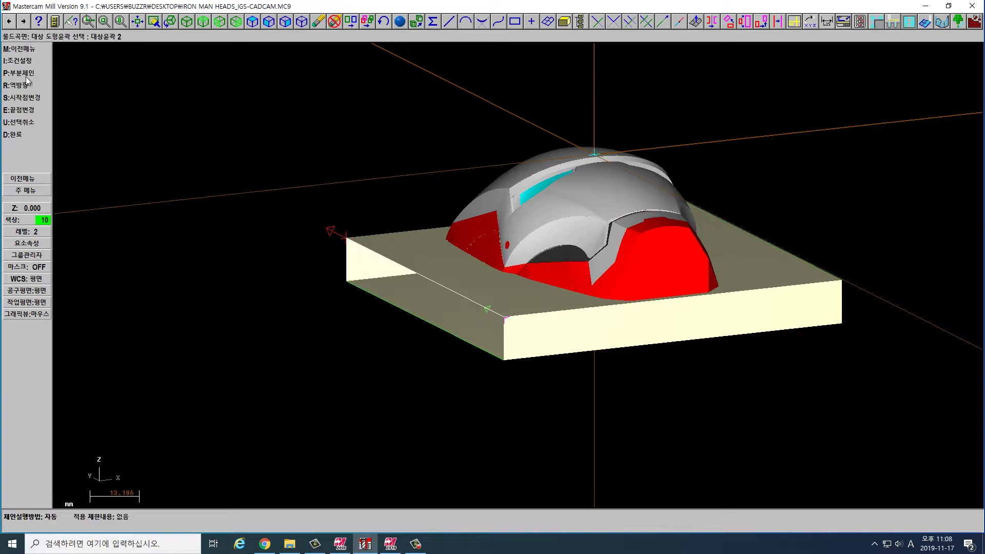
left_click(455, 339)
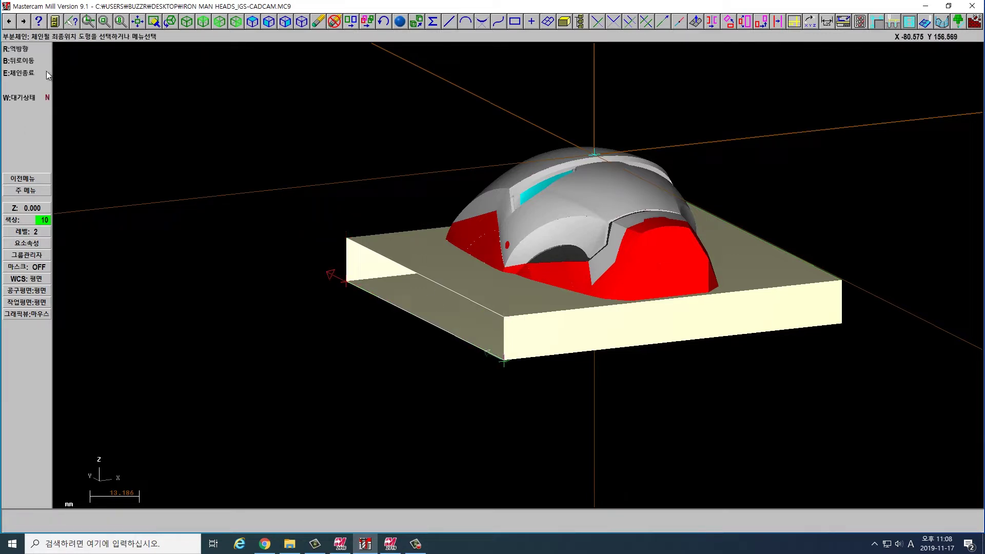
left_click(18, 73)
left_click(32, 137)
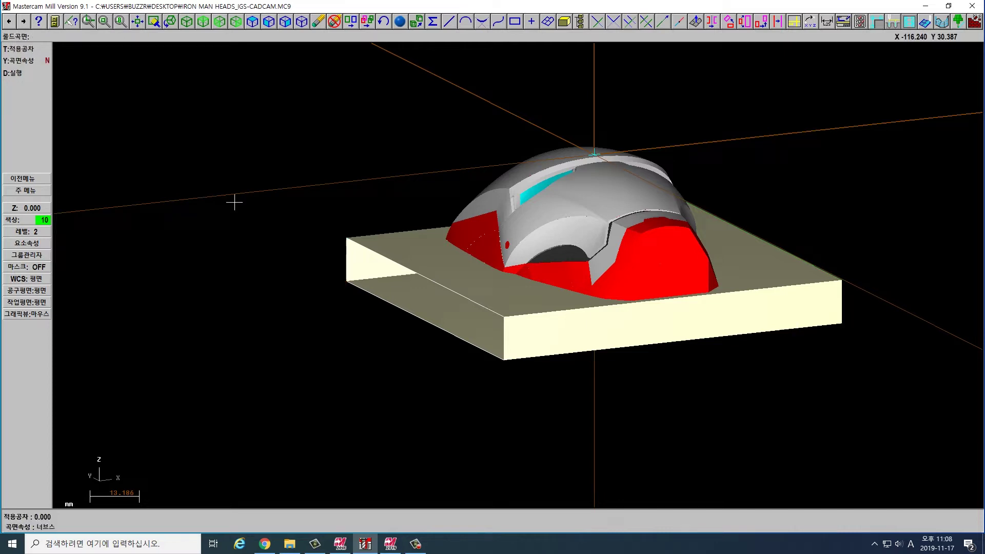
left_click(19, 76)
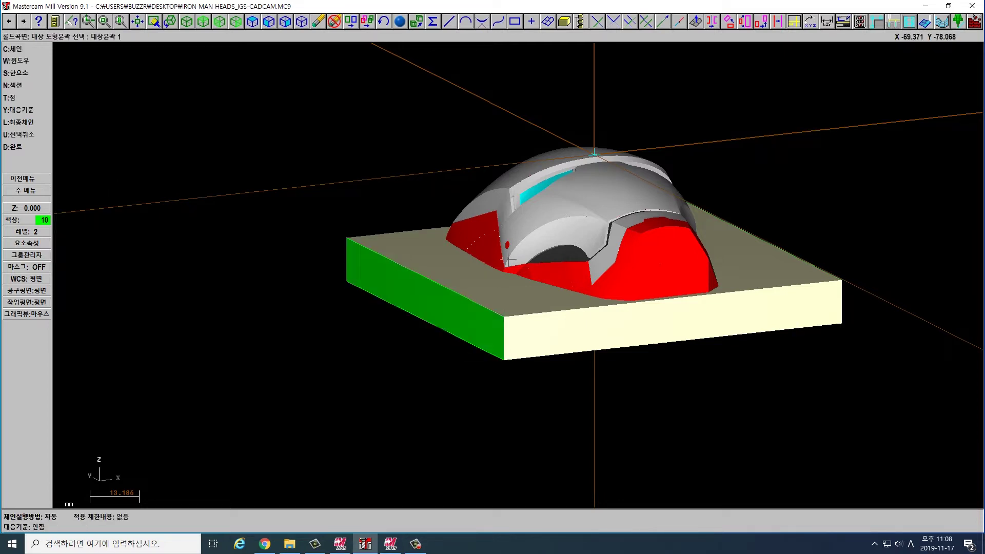
Create a ruled surface between the upper and lower edge curves to close the base block's +X side
middle_click_drag(481, 316, 648, 323)
left_click(648, 322)
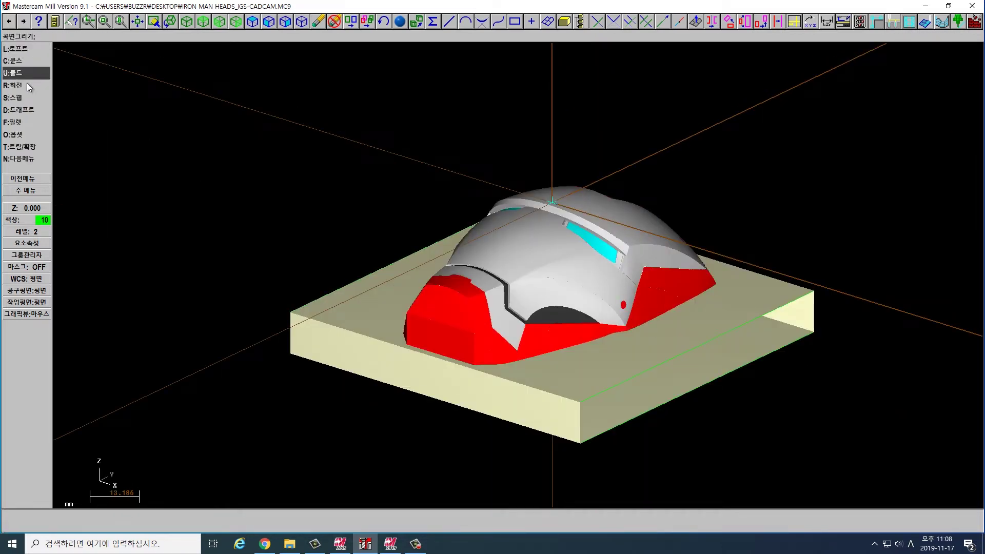
left_click(27, 77)
key("p")
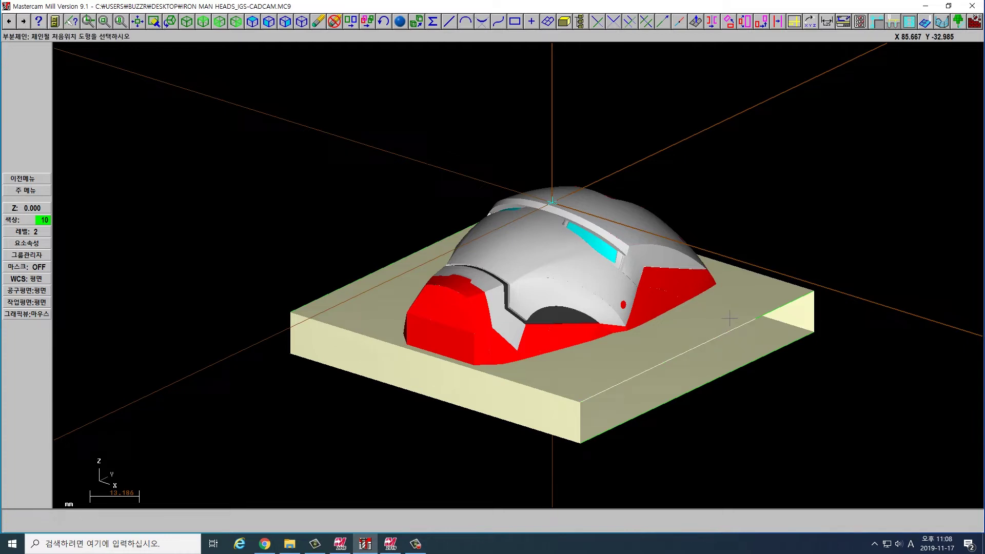
left_click(744, 326)
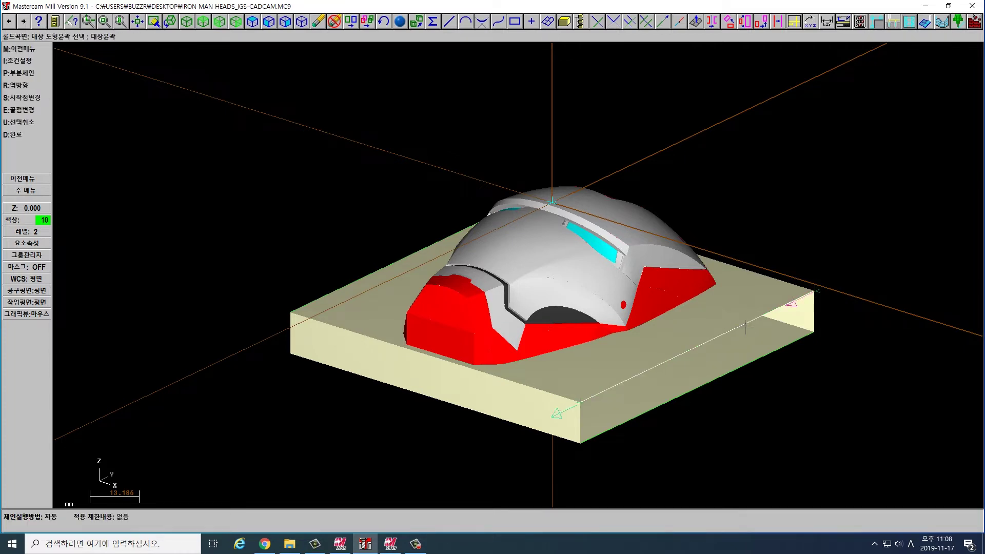
key("p")
left_click(758, 362)
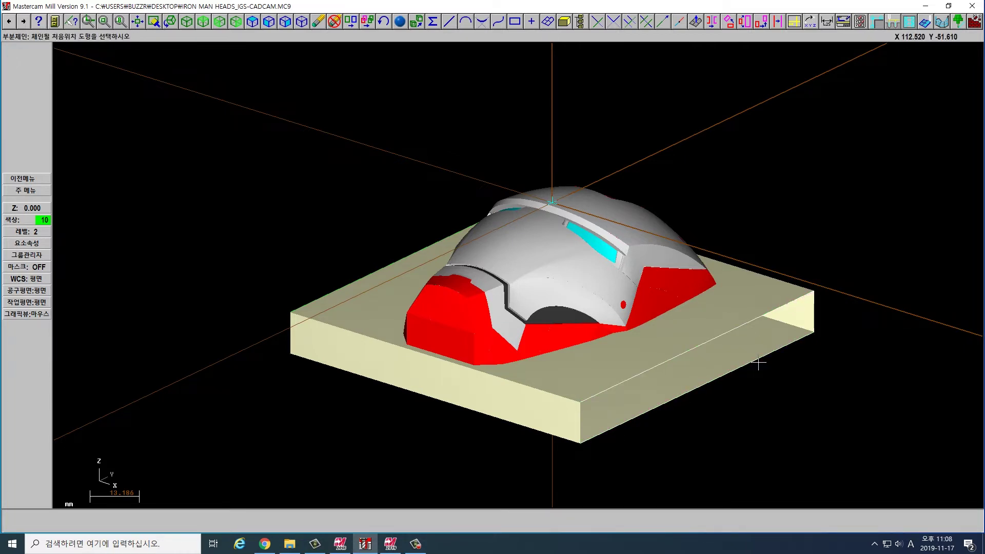
key("e")
key("d")
Inspect the base block and its ruled side surfaces from the top and in rotated views
right_click(497, 280)
key("t")
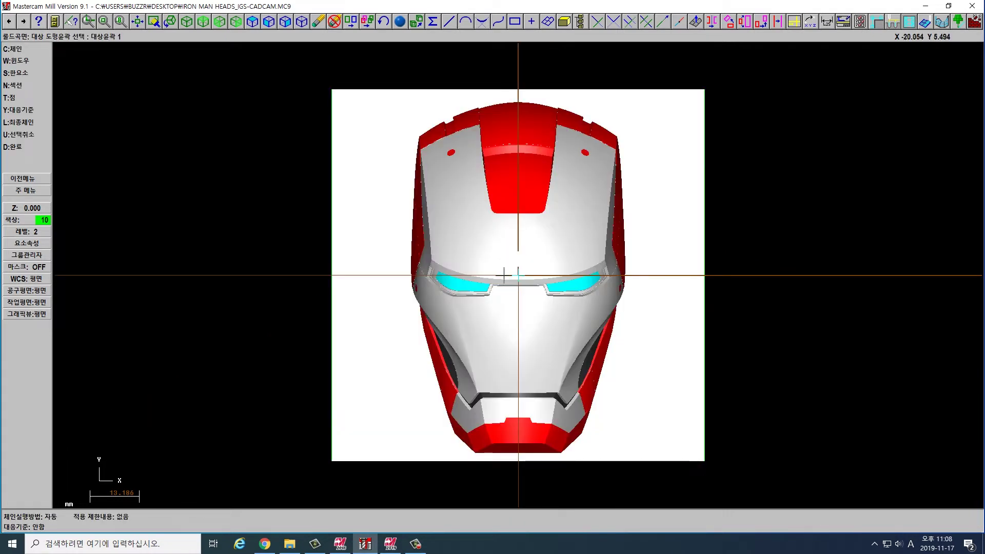
right_click(758, 311)
left_click(780, 257)
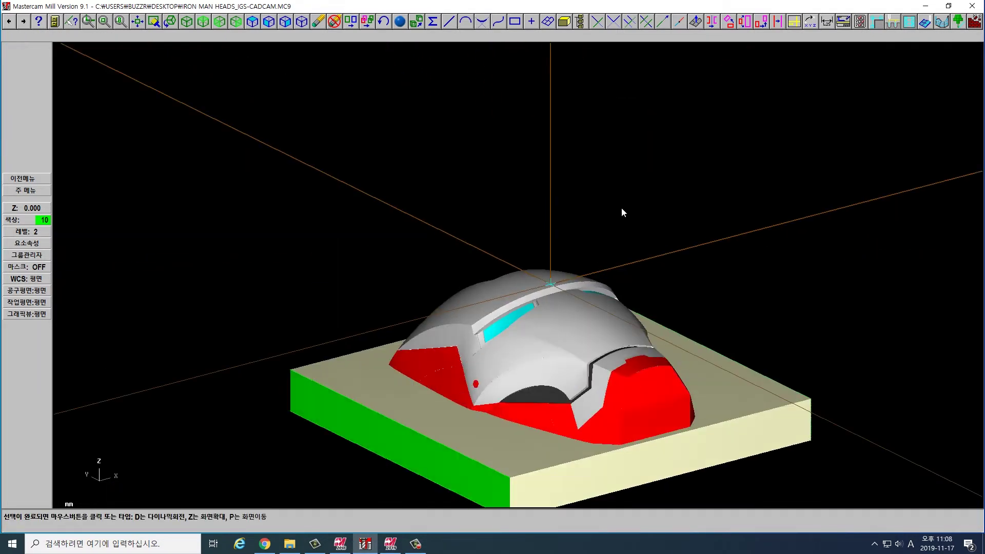
key("Escape")
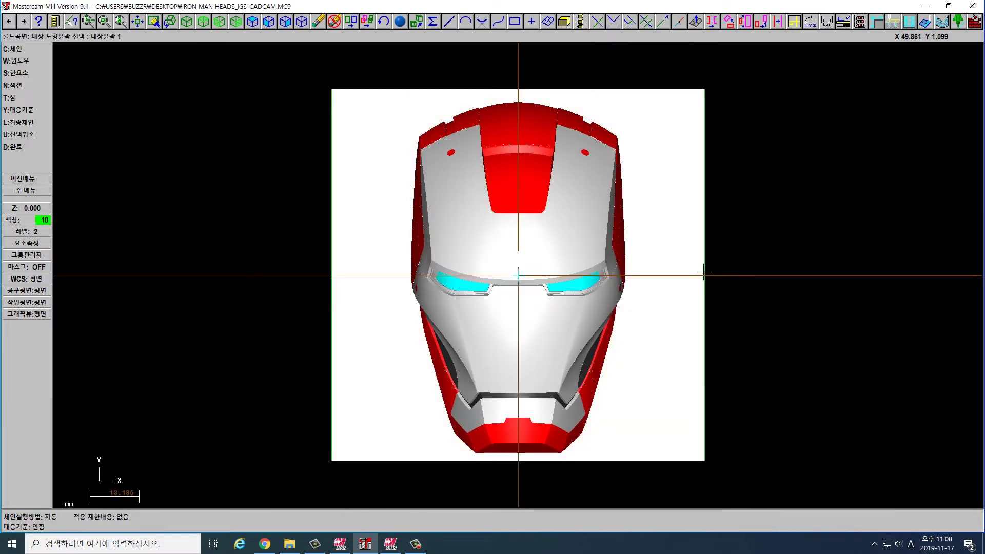
right_click(685, 249)
left_click(718, 256)
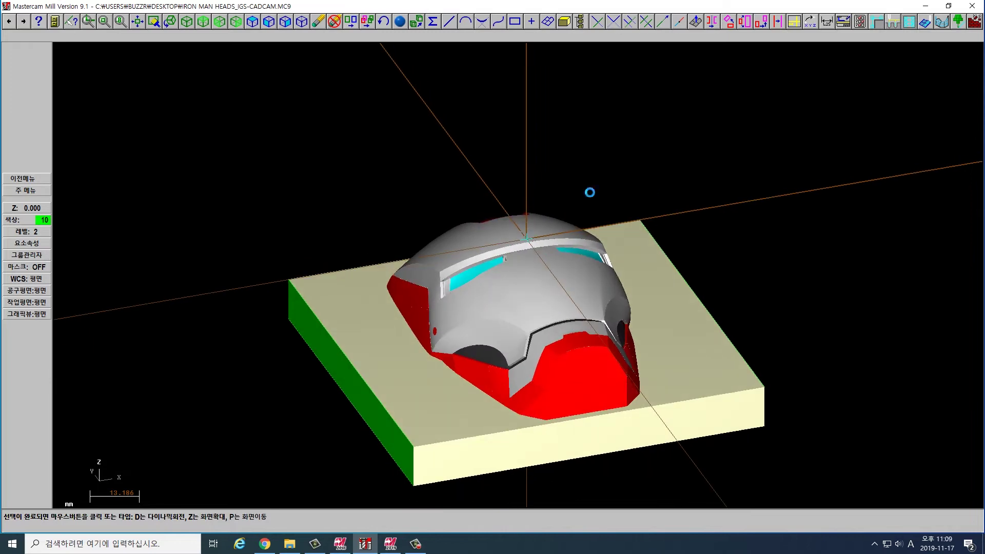
Leave the ruled surface command and set the maximum spindle speed to 8000 in the job setup
left_click(590, 193)
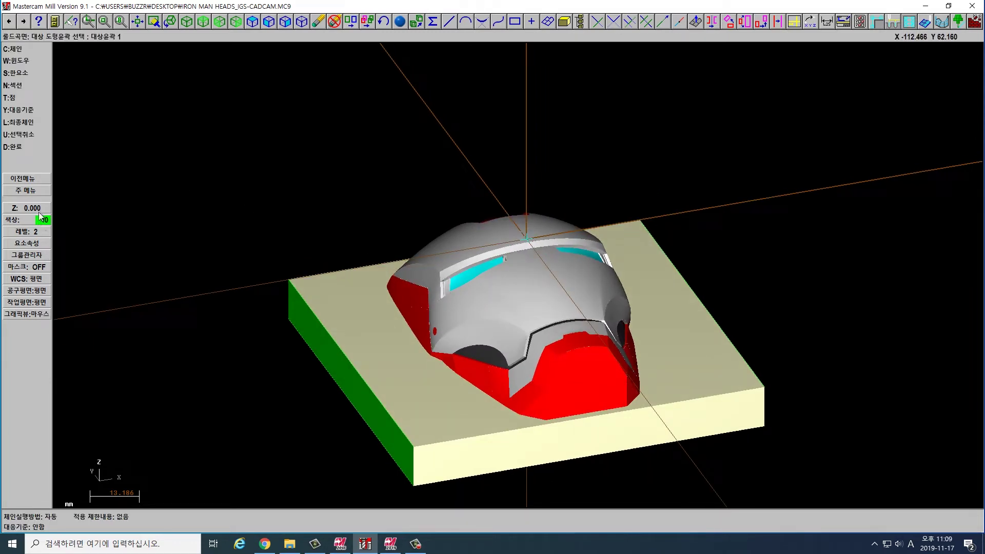
left_click(33, 146)
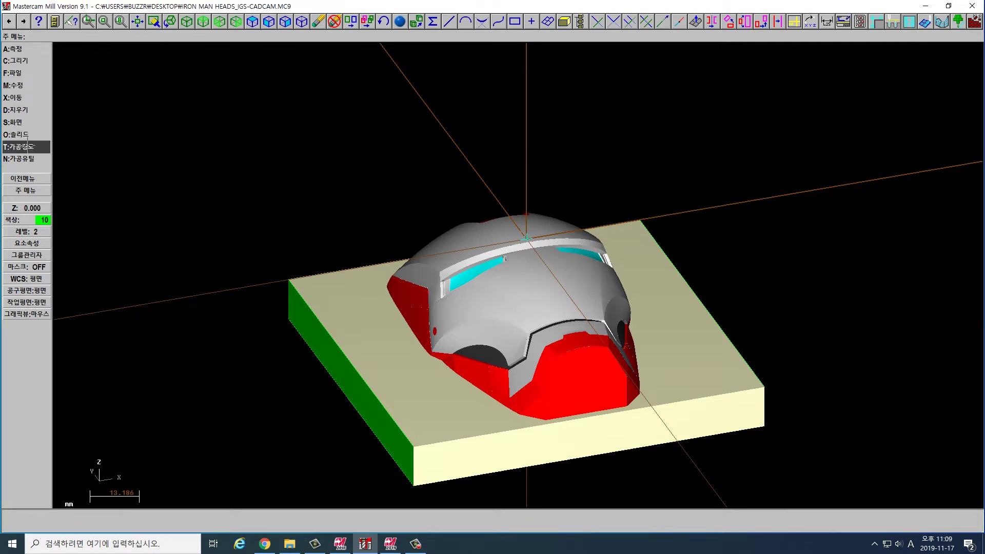
left_click(30, 147)
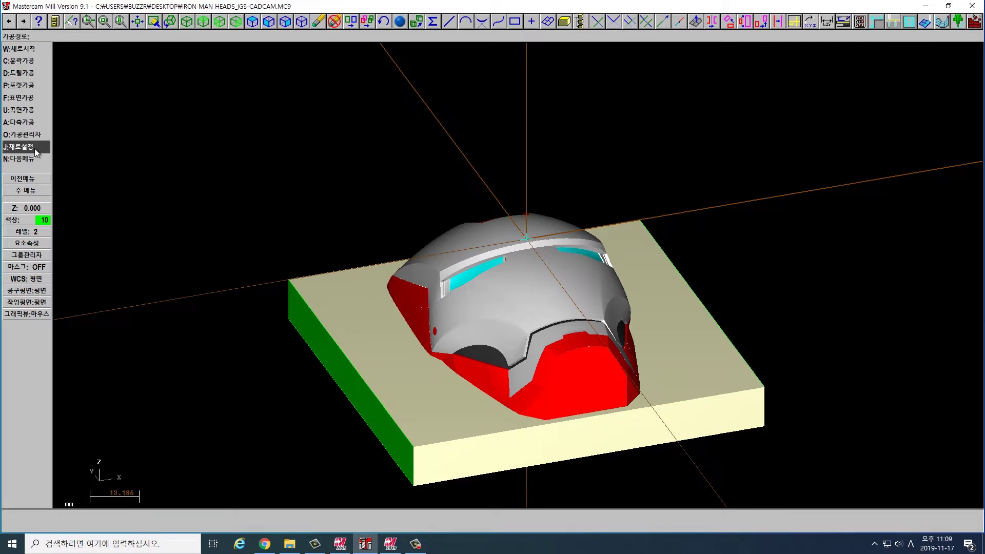
left_click(35, 148)
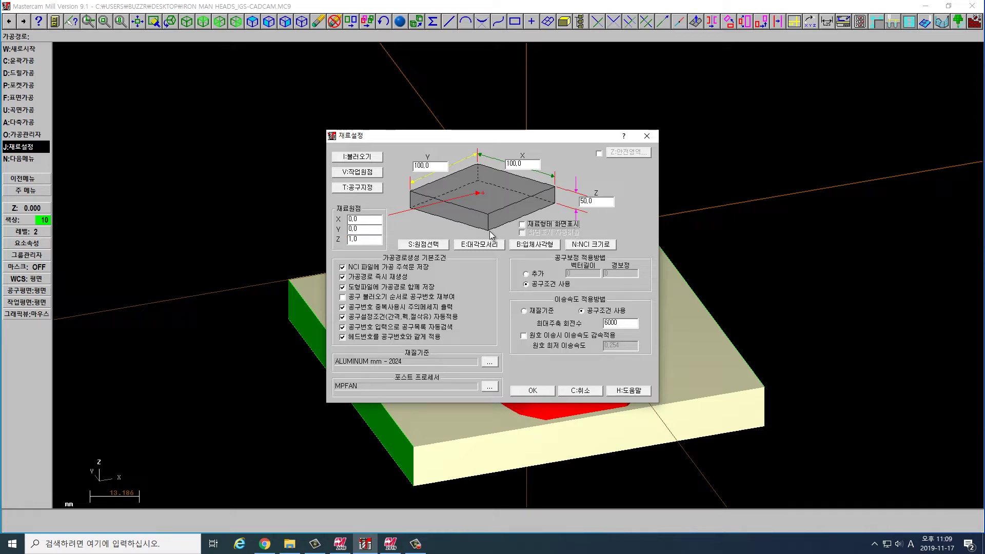
double_click(621, 322)
type("80")
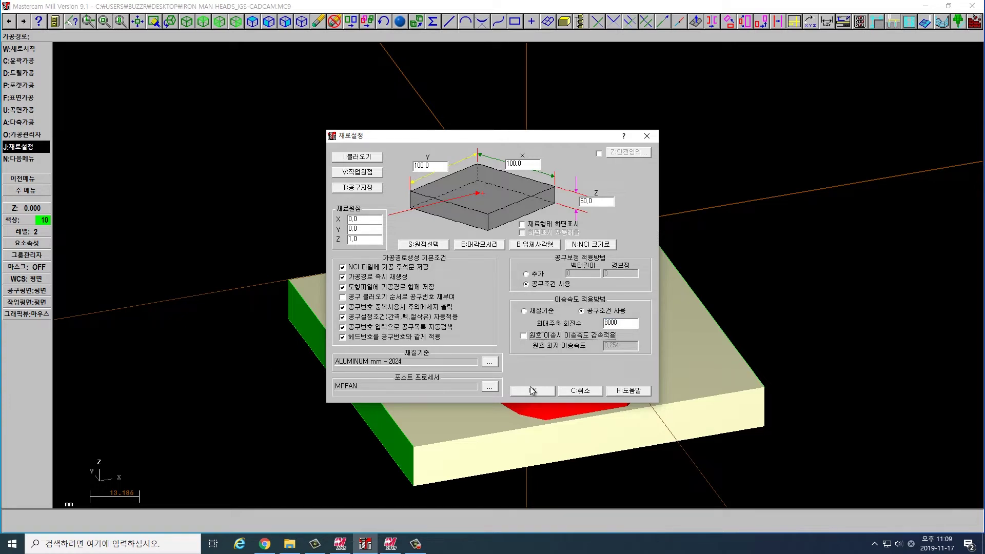
left_click(533, 391)
left_click(25, 134)
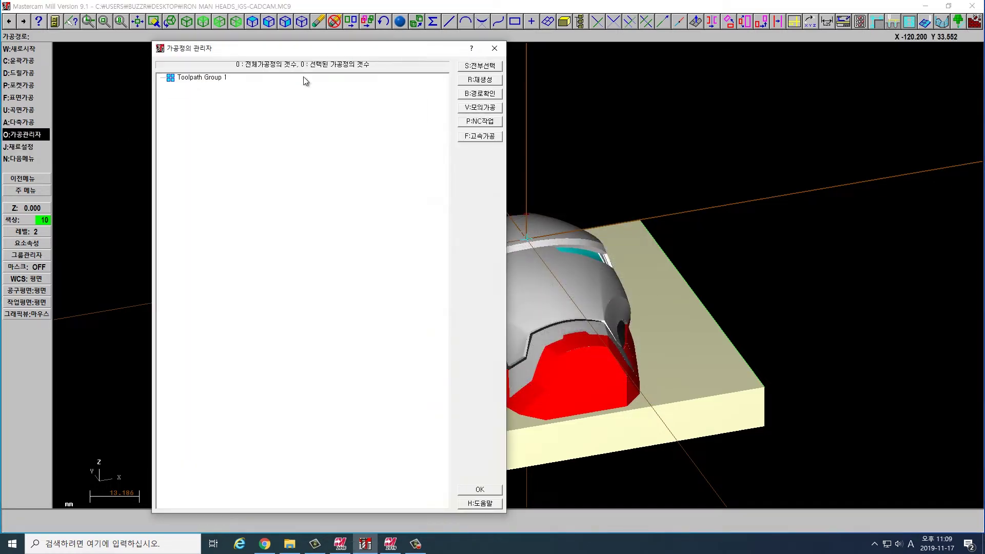
left_click_drag(334, 47, 392, 47)
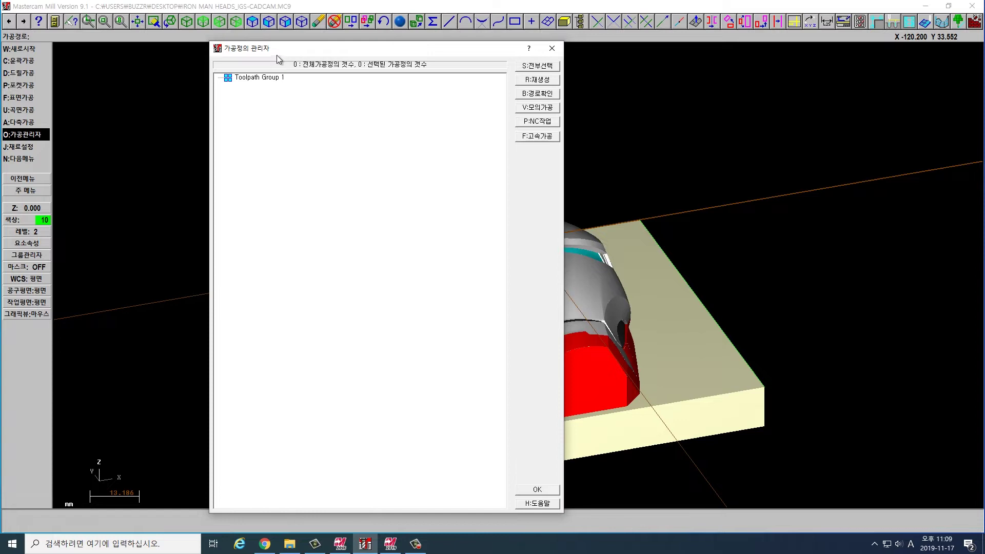
key("Escape")
Turn on the stock display in the job setup and check the stock outline against the top of the head in the front view
key("t")
key("j")
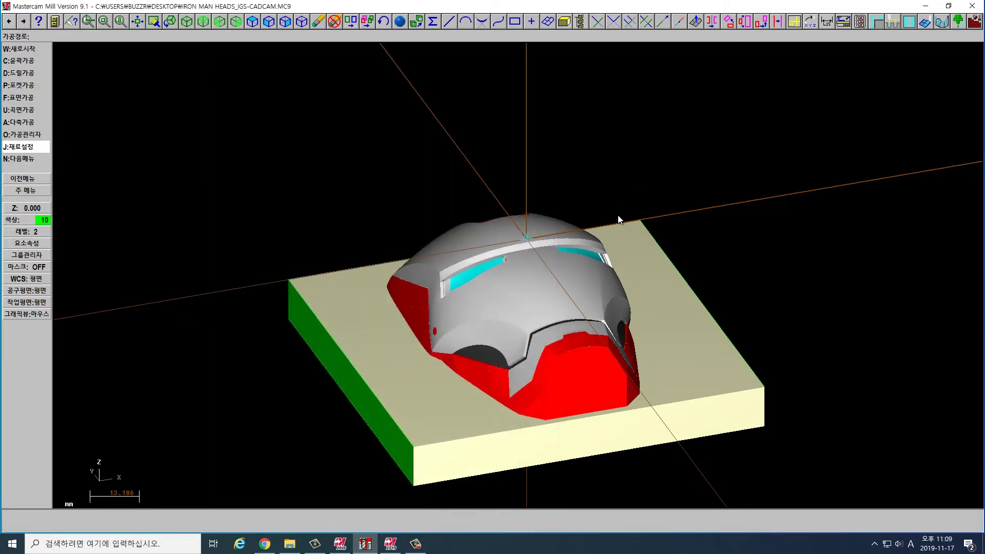
left_click(547, 224)
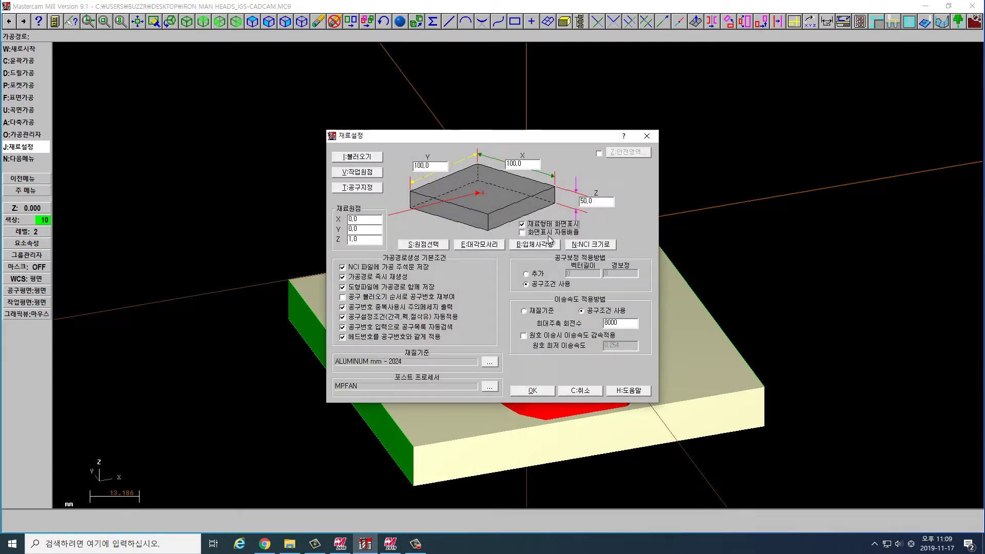
left_click(548, 392)
right_click(744, 319)
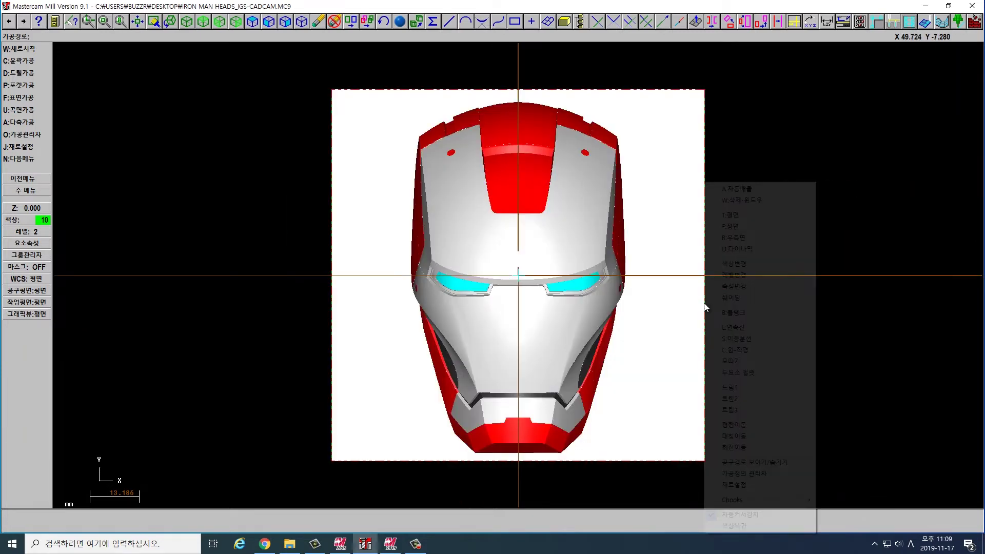
left_click(769, 226)
scroll(519, 275, "up", 3)
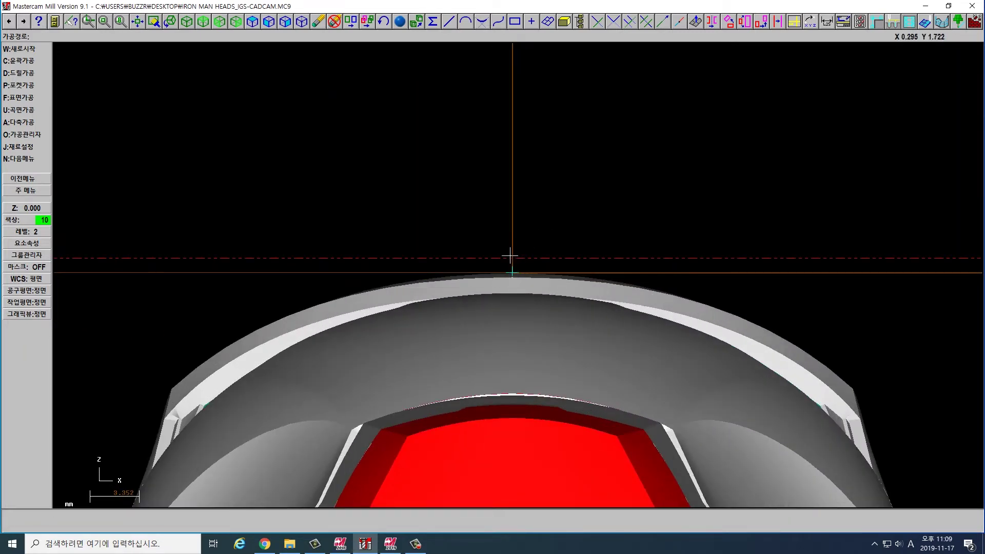
right_click(574, 243)
left_click(586, 233)
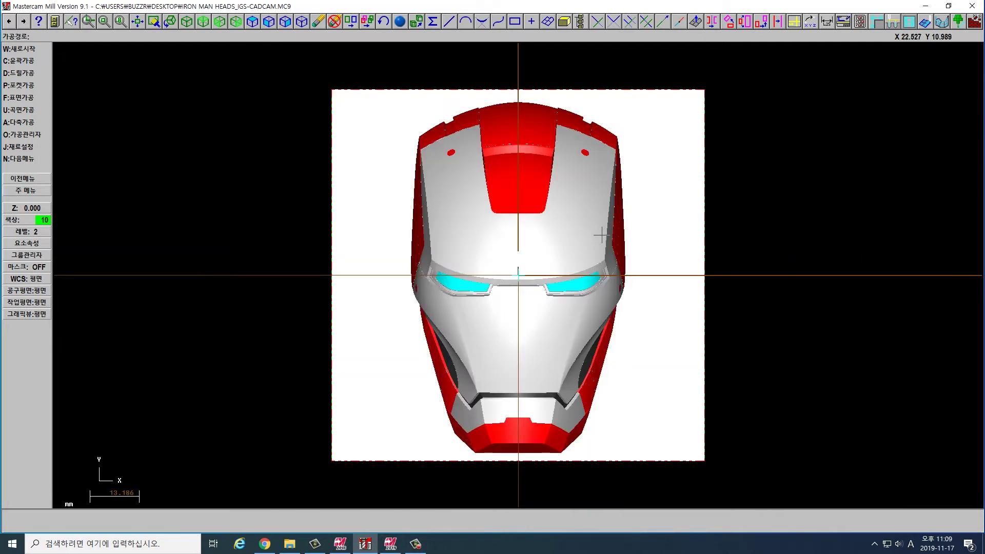
Rename the toolpath group in the operations manager as CUT-63
key("Escape")
key("t")
key("o")
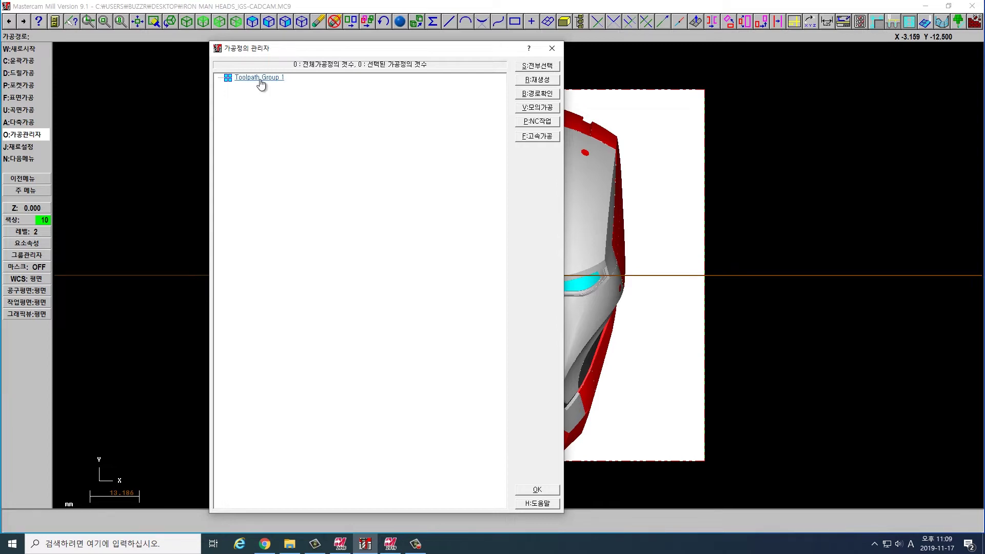
right_click(259, 79)
mouse_move(277, 106)
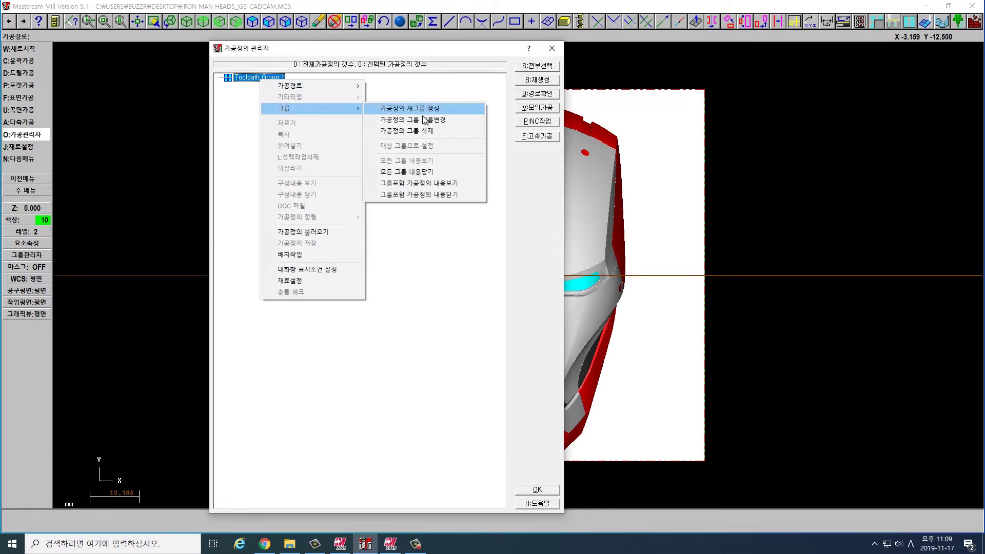
left_click(418, 119)
type("CUT-63")
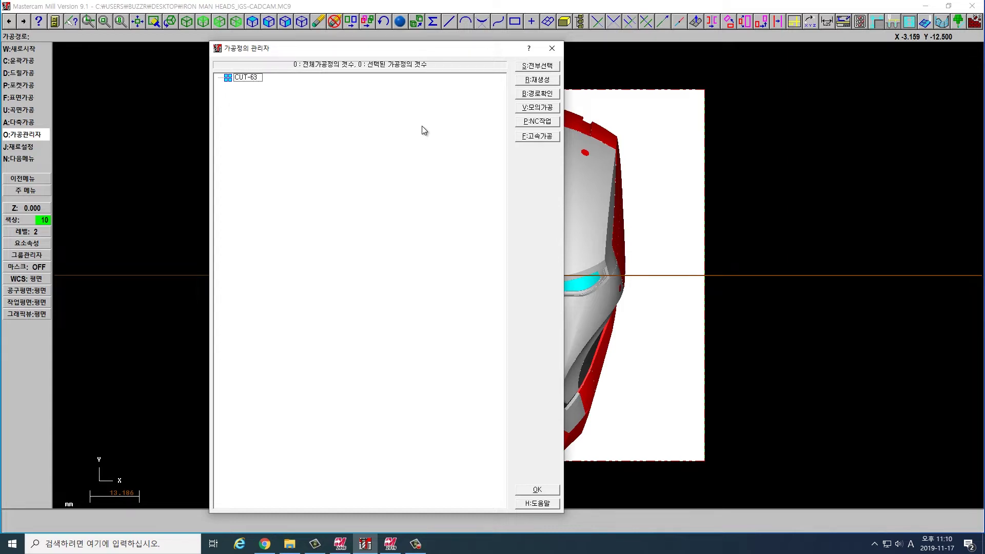
key("Return")
left_click_drag(393, 49, 237, 30)
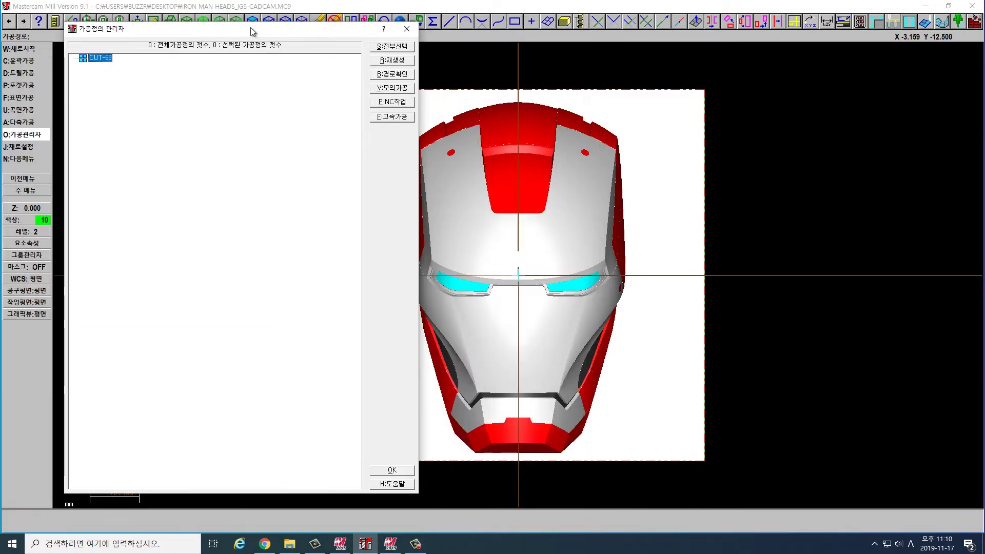
Start a surface rough contour toolpath in the CUT-63 group with all surfaces as drive surfaces
right_click(98, 61)
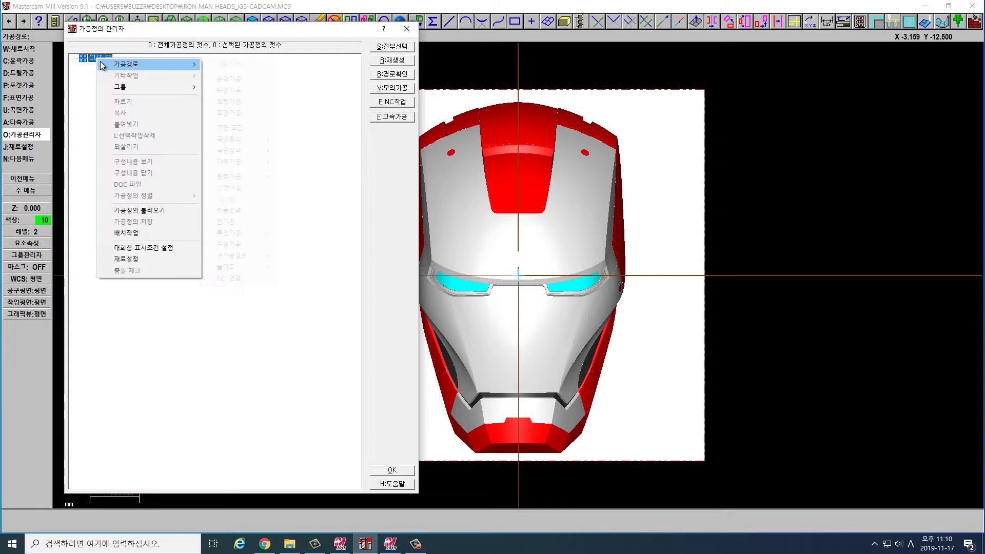
mouse_move(100, 63)
mouse_move(253, 139)
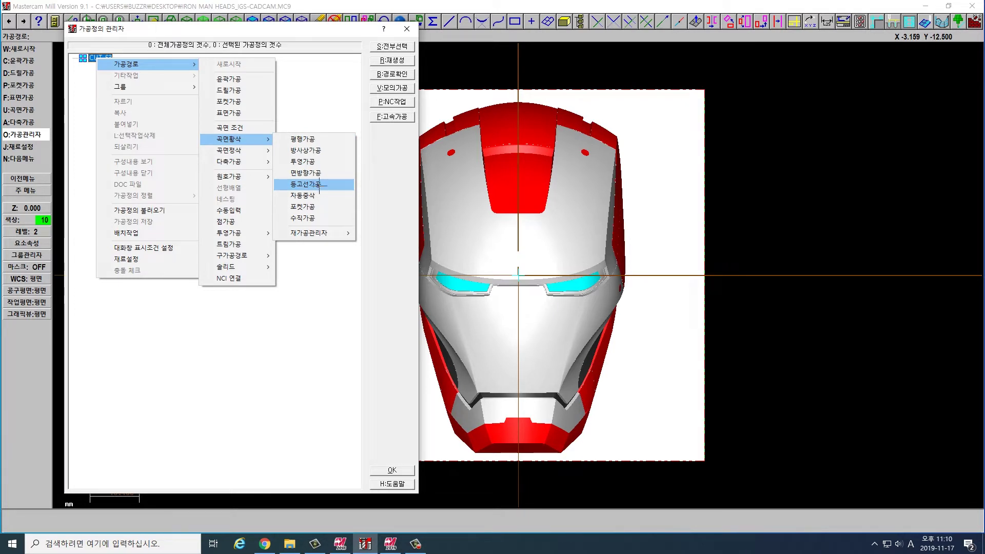
left_click(318, 184)
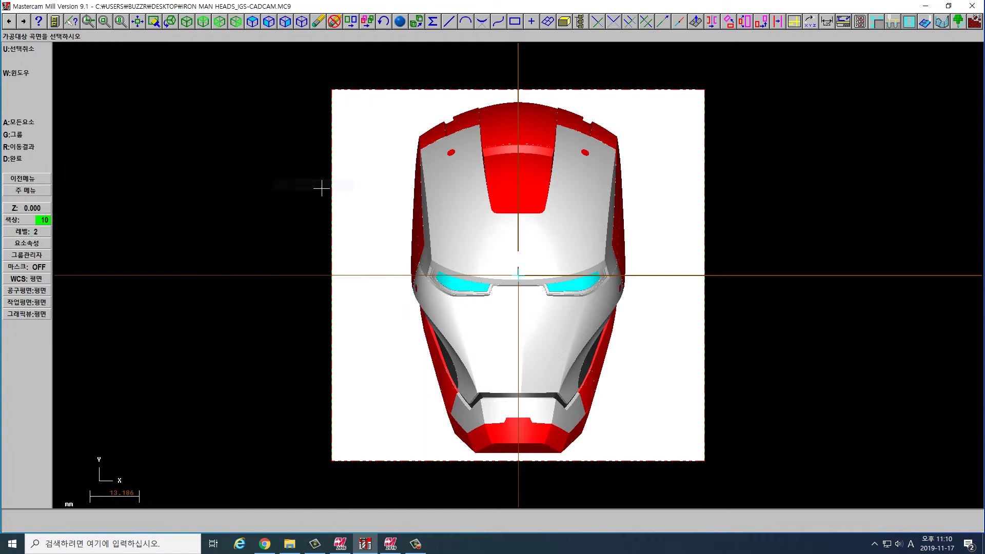
left_click(21, 122)
left_click(34, 98)
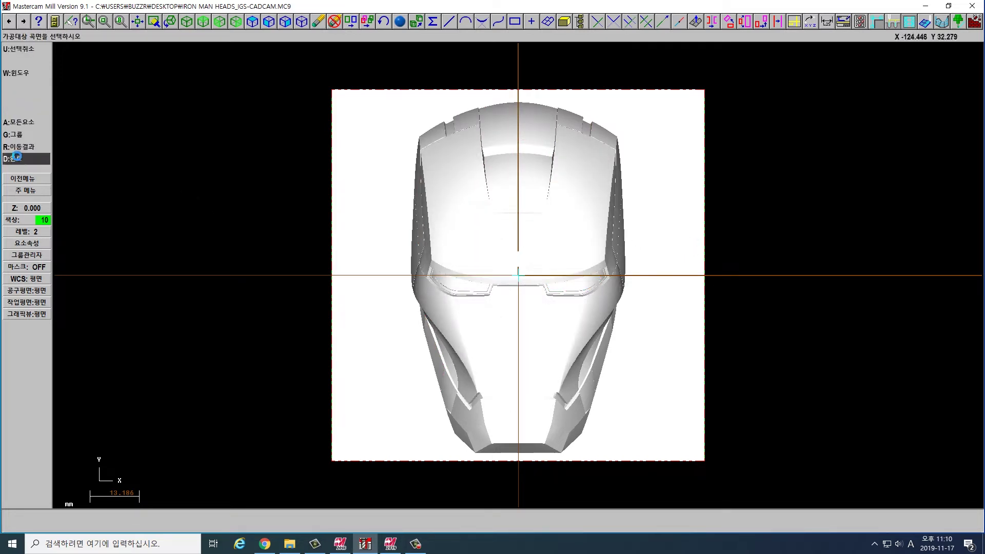
left_click(17, 156)
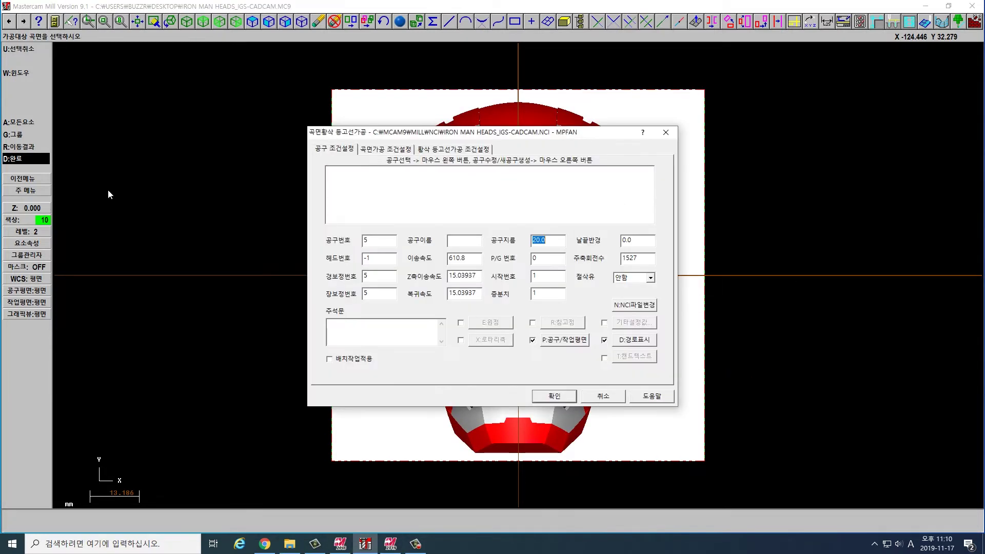
Define a new 10 mm flat end mill as tool 1, entering offset number 1 and 6000 for its cutting conditions
right_click(374, 189)
left_click(389, 207)
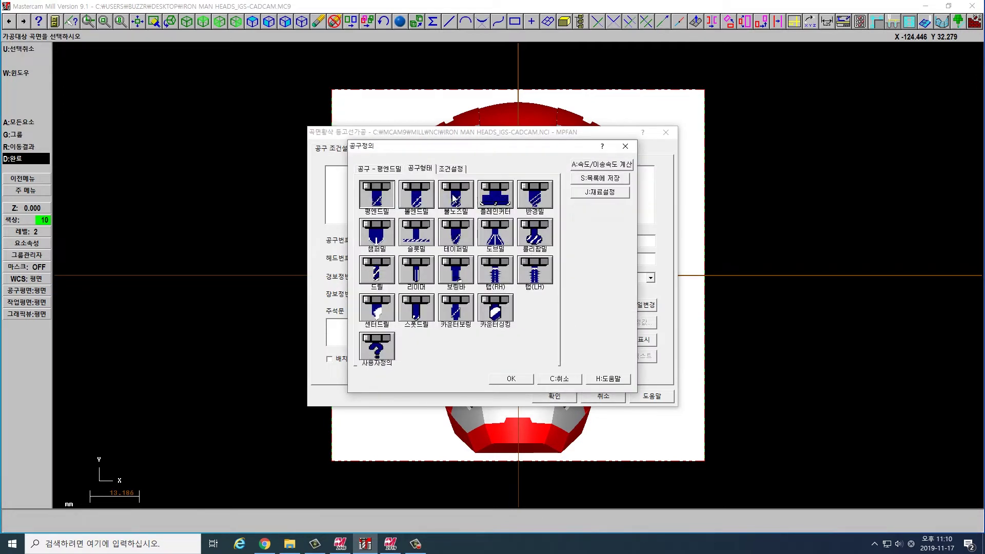
left_click(383, 198)
left_click(471, 194)
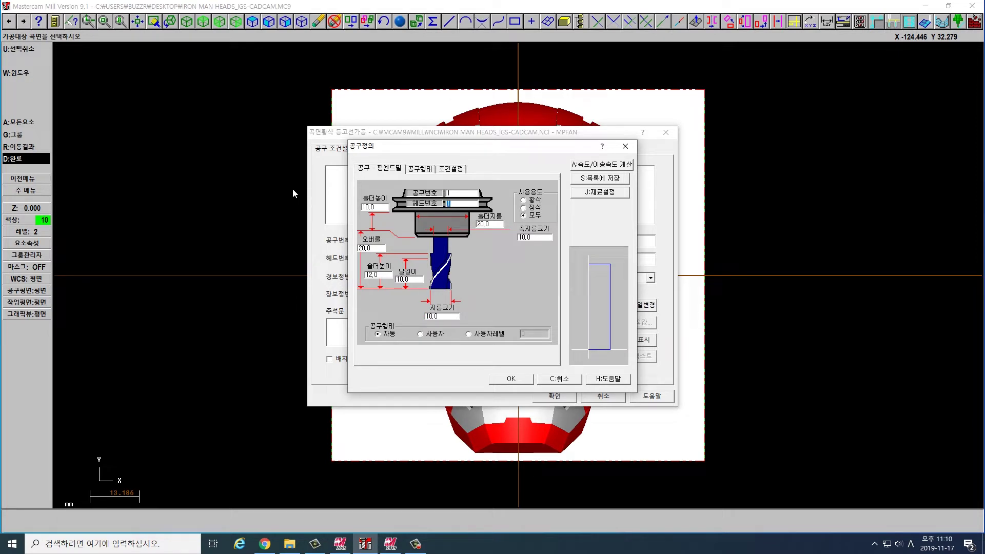
left_click(433, 316)
left_click(451, 169)
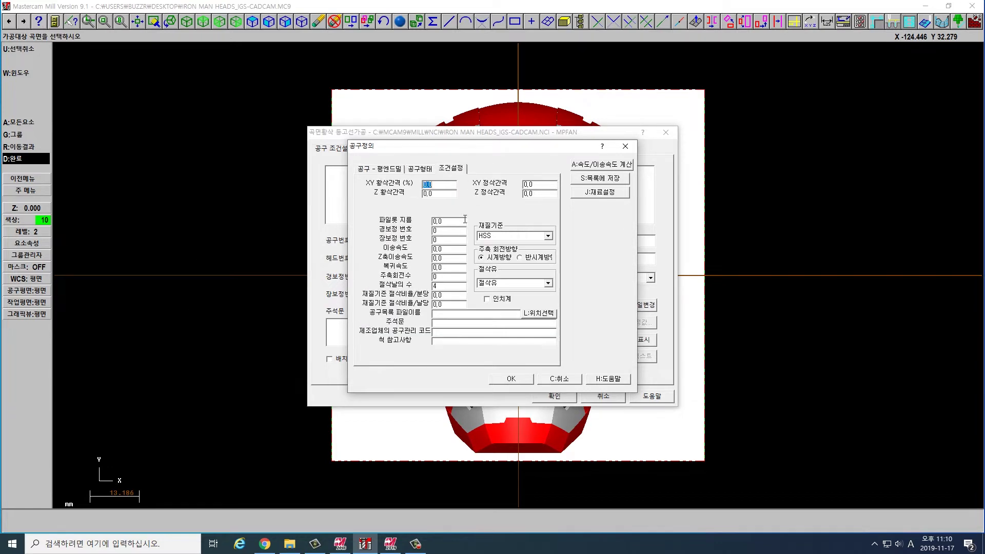
double_click(450, 237)
type("1")
type("6000")
type("6000")
left_click(519, 376)
Set an absolute clearance height of 30.0, disable the retract height, and use an incremental feed plane of 2.0 with rapid retract
left_click(395, 150)
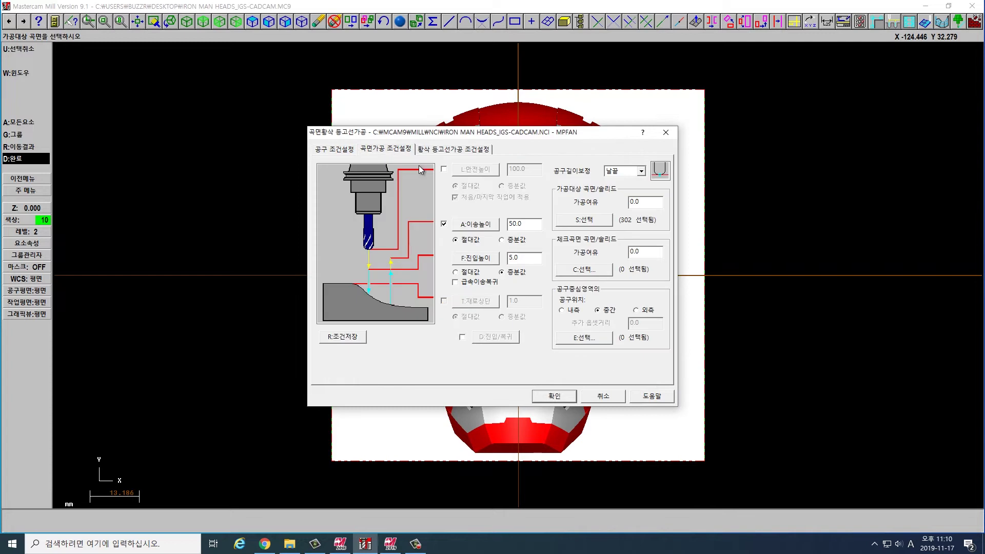
left_click(445, 171)
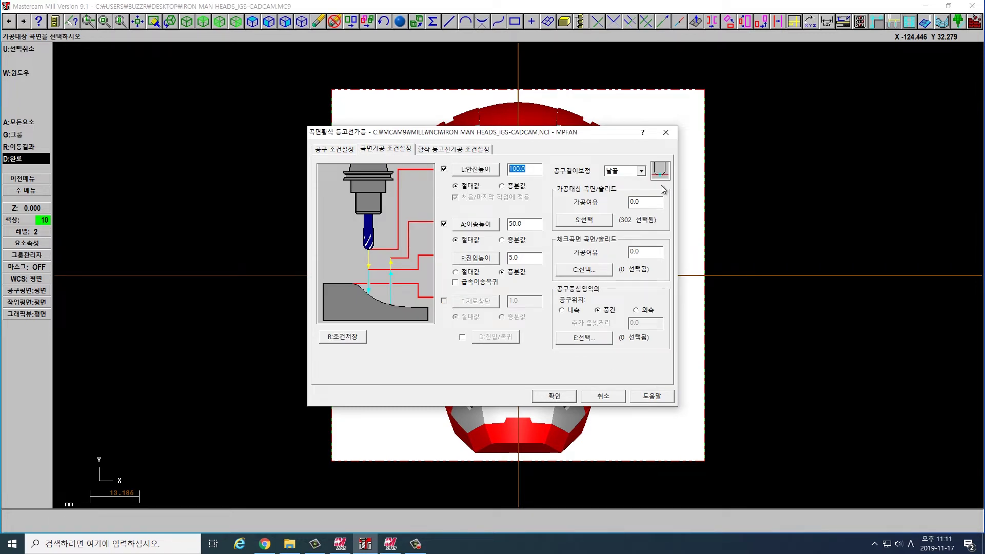
type("30.0")
left_click(444, 224)
double_click(513, 257)
type("2.0")
left_click(485, 283)
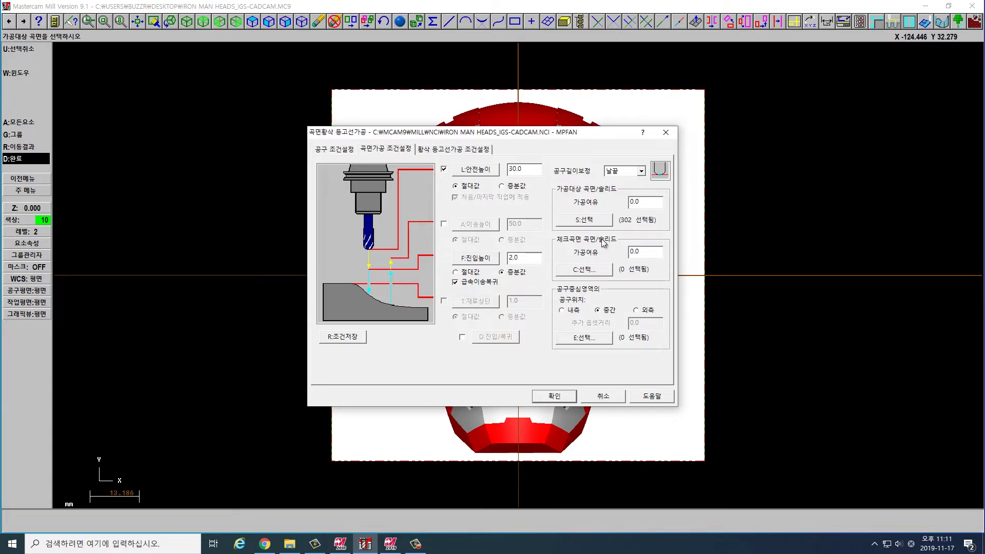
Set the stock allowance on the drive surfaces to 0.4
double_click(636, 201)
type("0.4")
key("shift+Home")
Assign four surfaces of the base block, including its top and ruled sides, as check surfaces for the rough contour toolpath
left_click(584, 270)
middle_click_drag(757, 252, 616, 441)
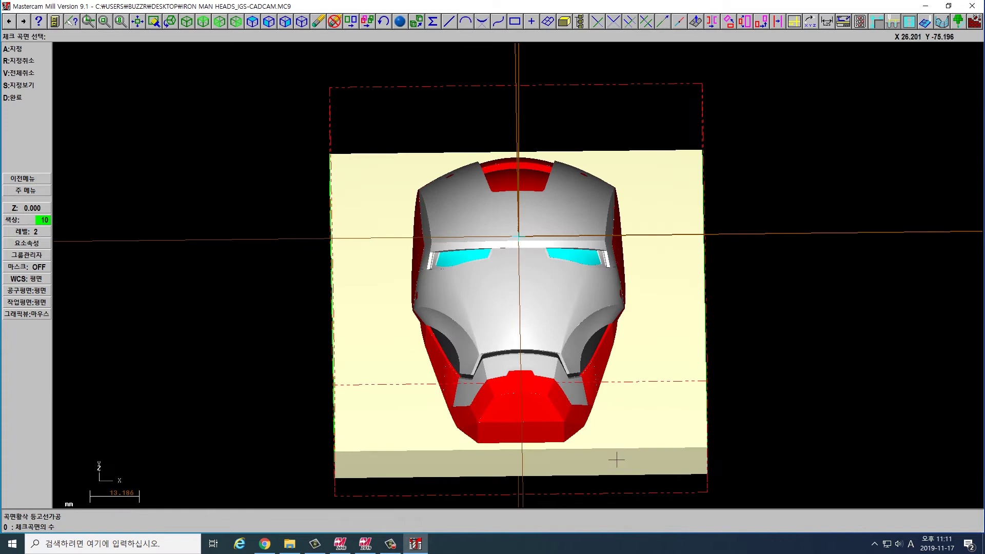
left_click(32, 47)
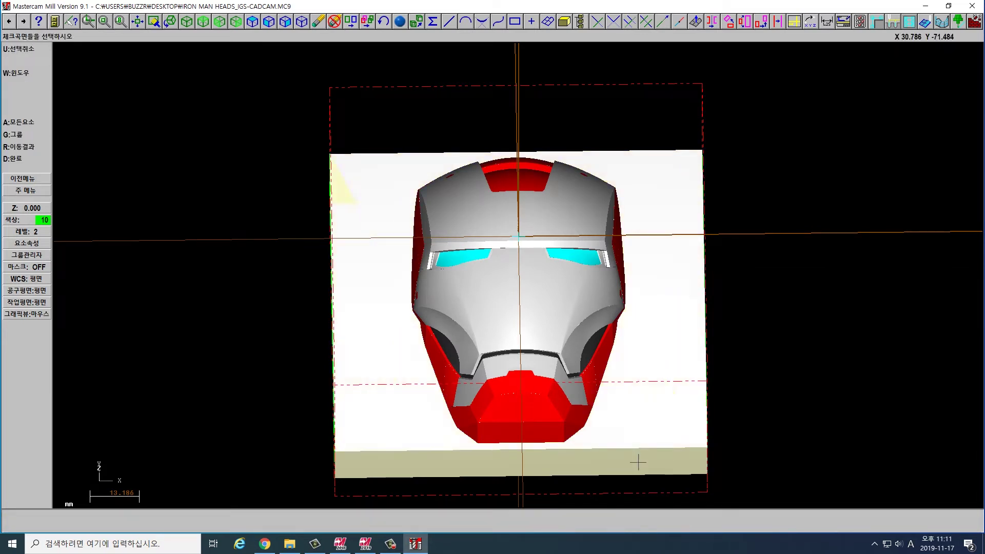
middle_click_drag(821, 330, 698, 303)
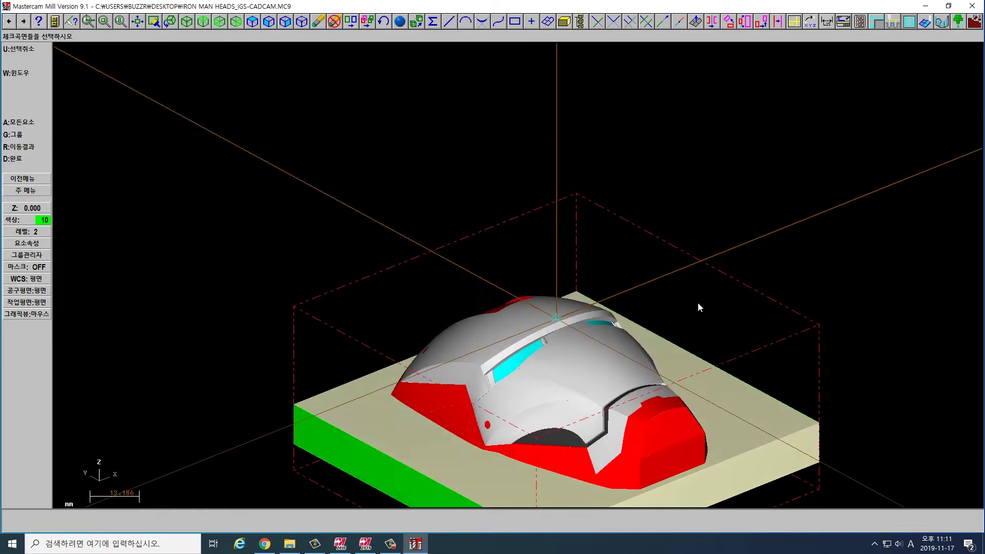
left_click(313, 445)
middle_click_drag(652, 424, 790, 465)
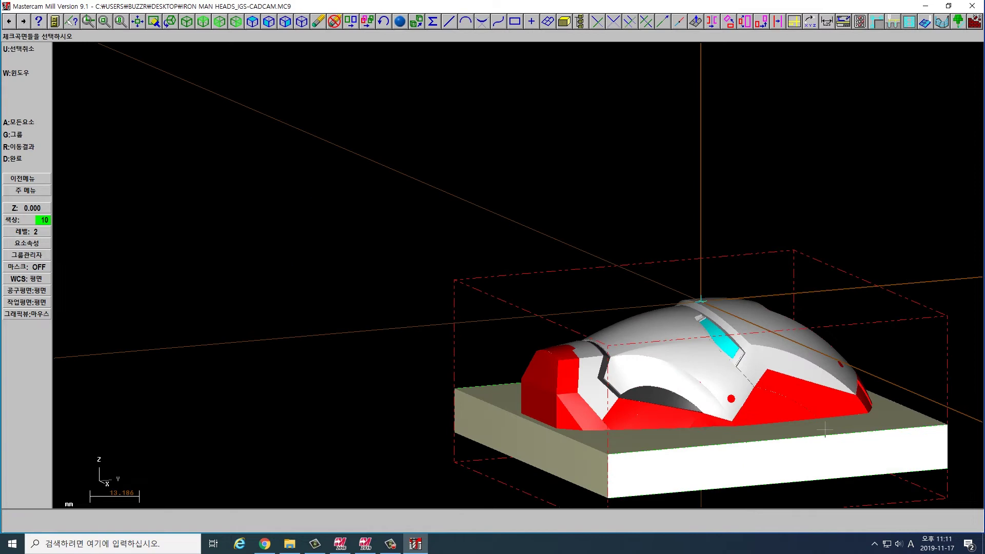
middle_click_drag(617, 334, 844, 346)
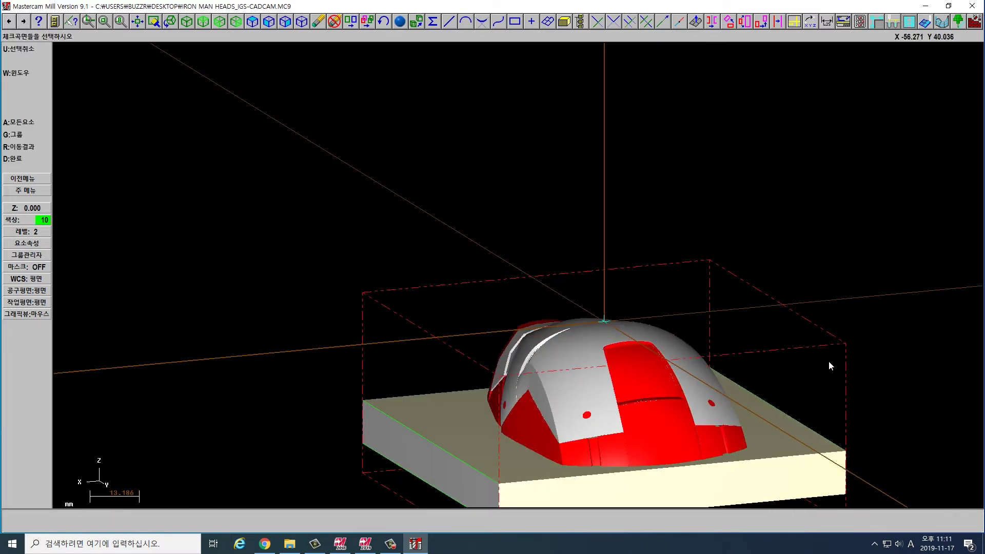
key("alt+1")
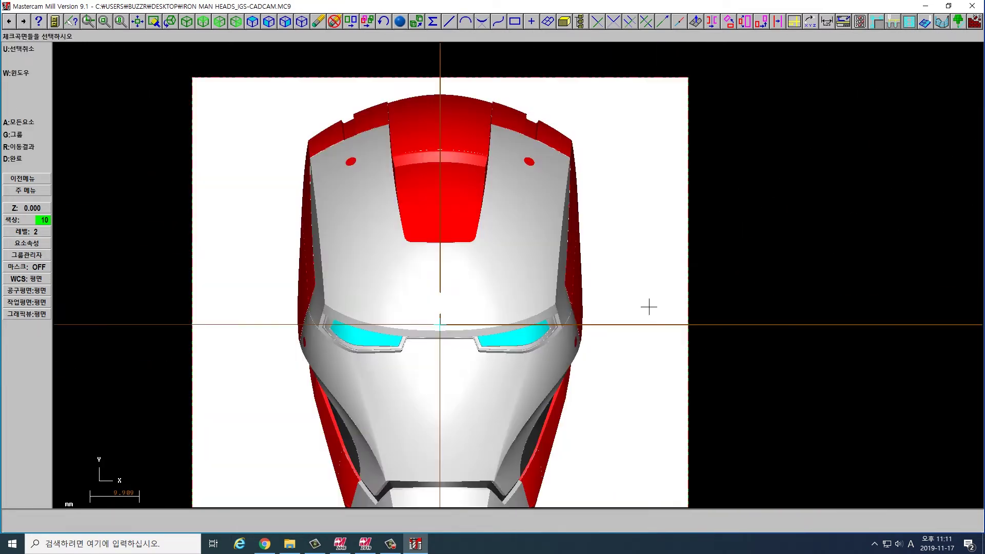
key("d")
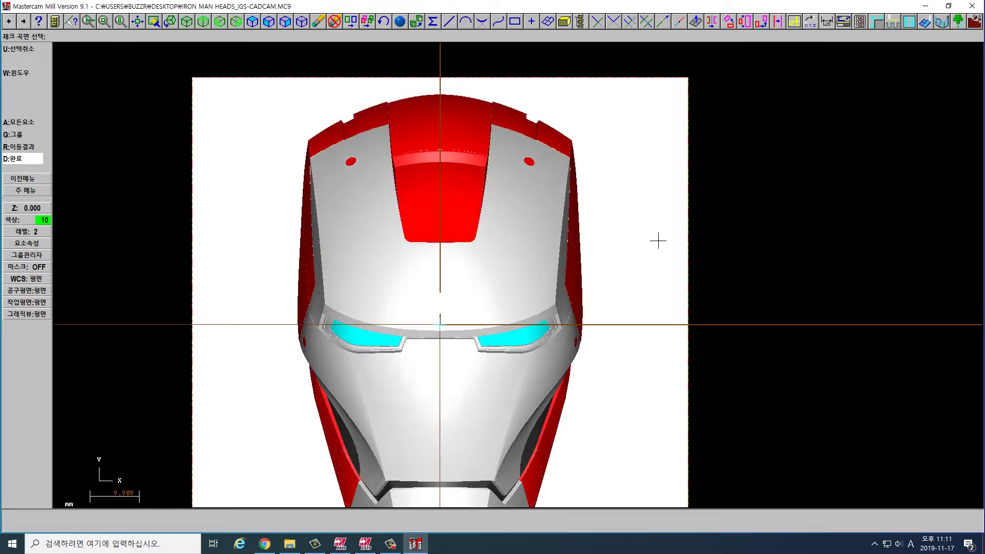
left_click(22, 158)
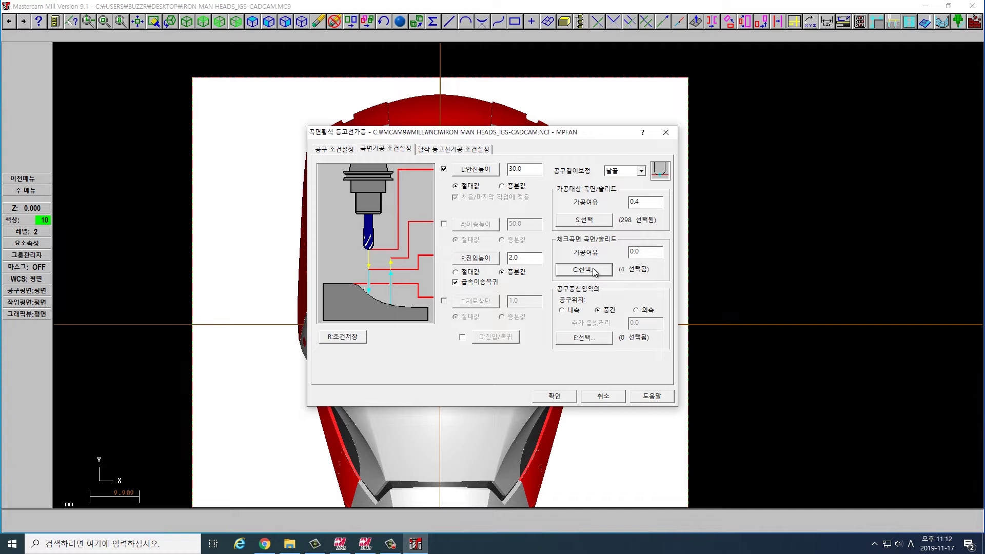
Set the rough contour cut tolerance to 0.2 and the maximum Z stepdown to 1.0, and enable cut order optimization
left_click(464, 149)
double_click(436, 178)
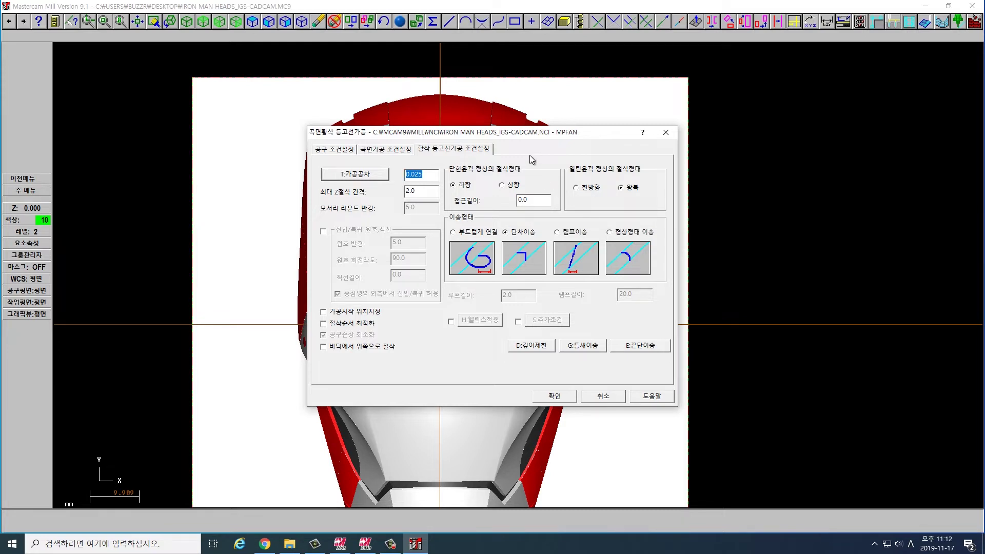
left_click(422, 176)
double_click(423, 177)
type("0.")
double_click(426, 179)
left_click(422, 193)
key("shift+Home")
left_click(324, 324)
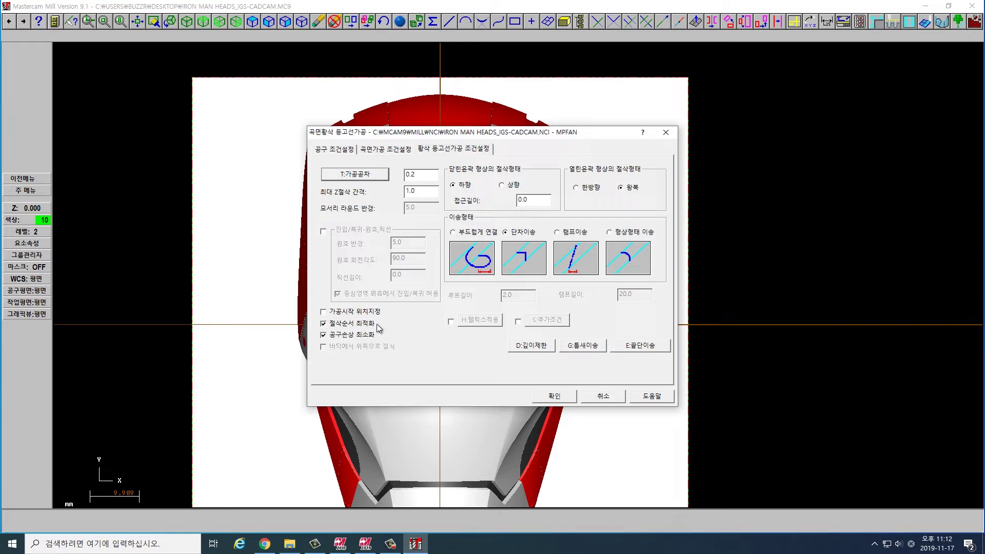
Switch the cut depth limits to absolute and pick the point on the head at the origin as the minimum depth
left_click(542, 350)
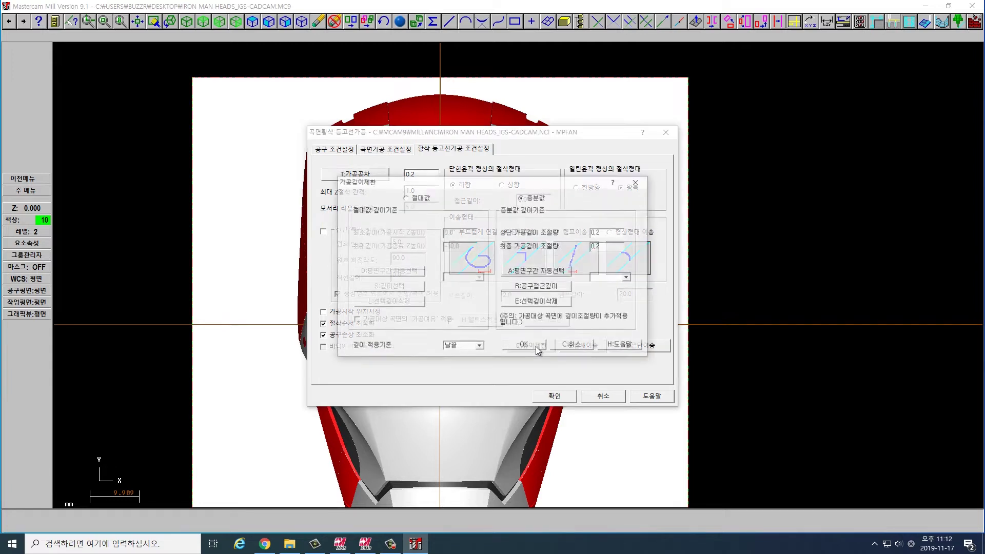
left_click(414, 201)
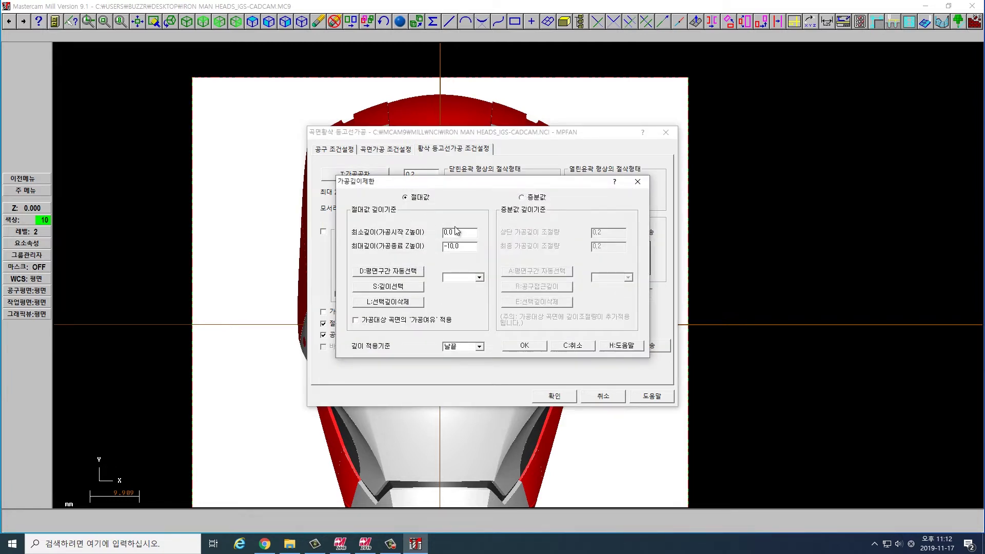
left_click(390, 288)
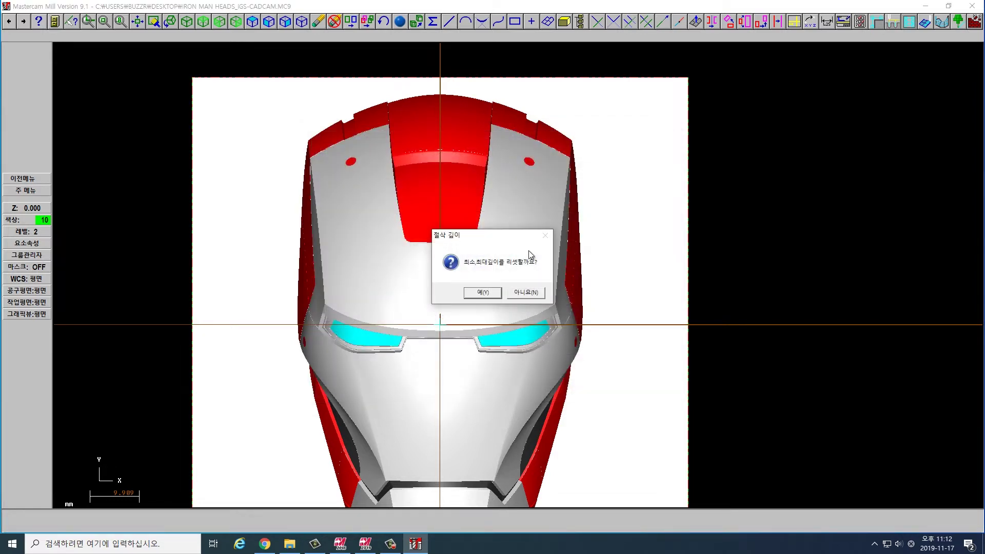
left_click(497, 295)
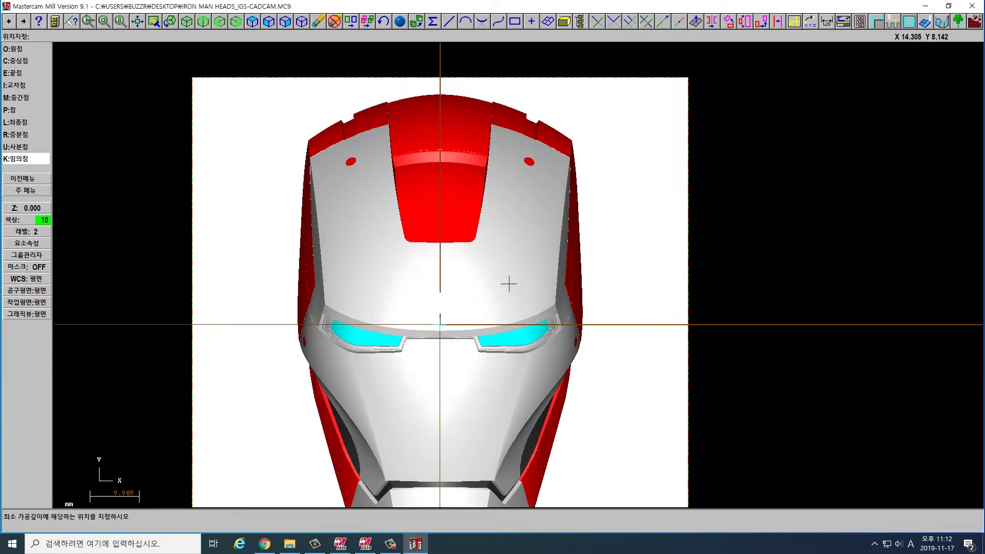
key("d")
mouse_move(644, 227)
middle_mouse_down()
mouse_move(632, 200)
mouse_move(636, 213)
middle_mouse_up()
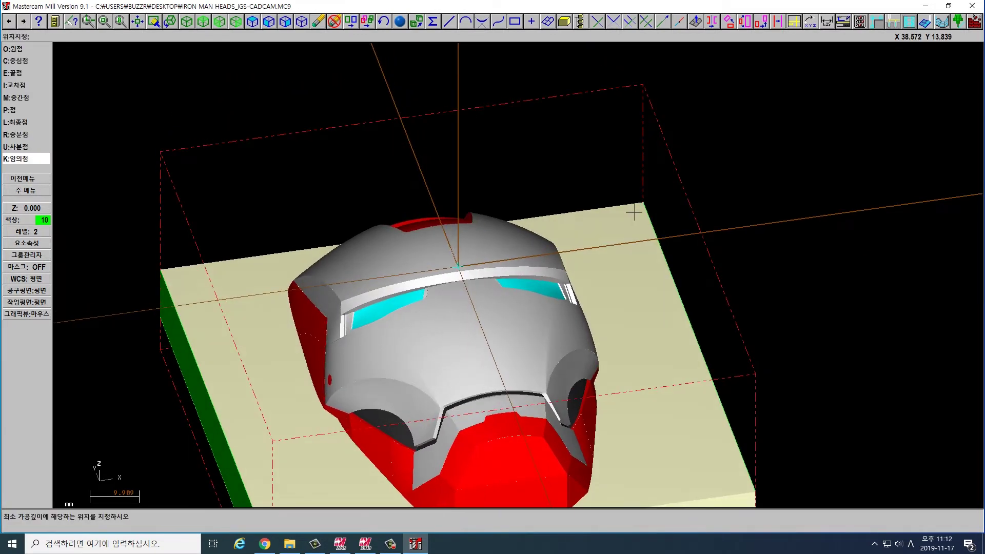
middle_click_drag(747, 262, 662, 182, "shift")
left_click(653, 172)
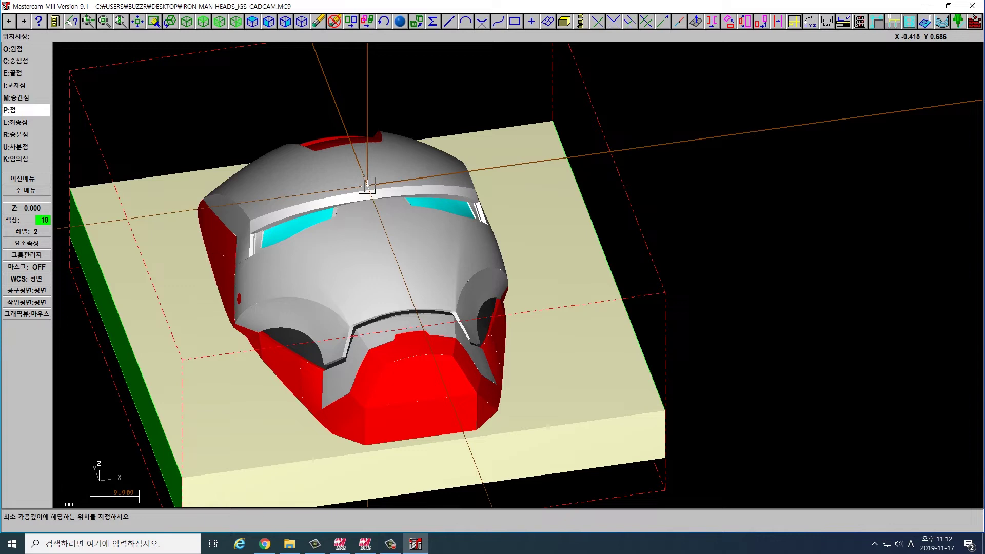
left_click(367, 184)
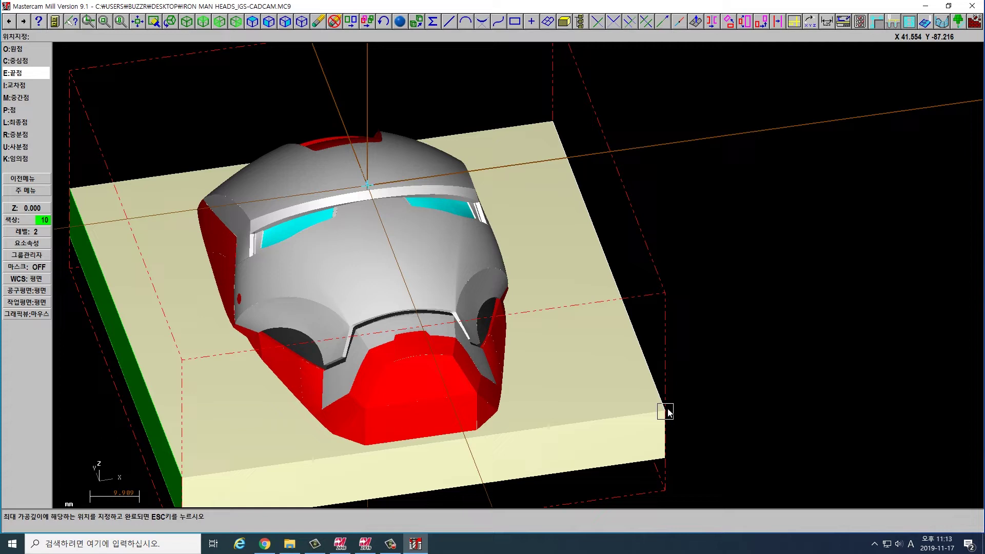
Pick the base block's upper front corner as the maximum depth, then set the minimum depth to 1.0
middle_click_drag(766, 368, 700, 340)
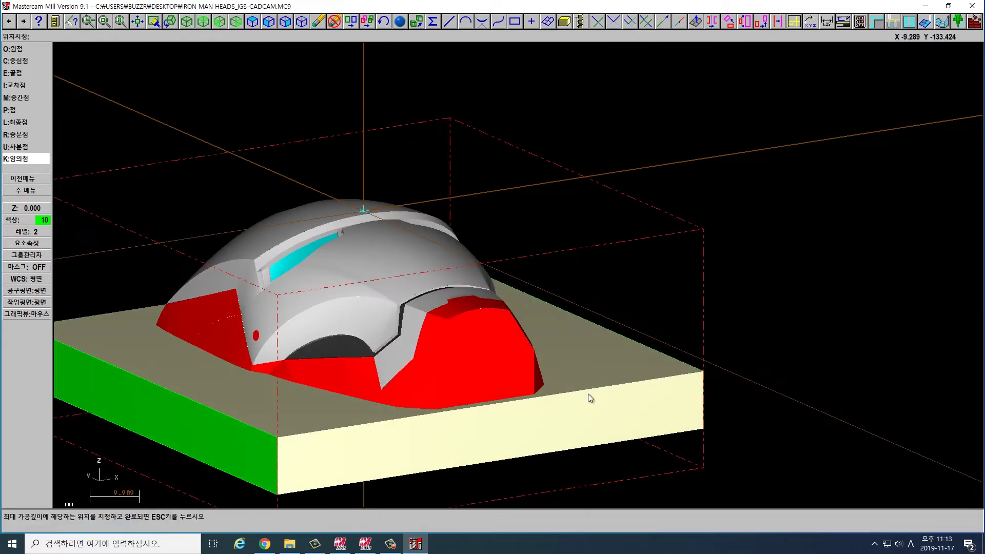
left_click(276, 440)
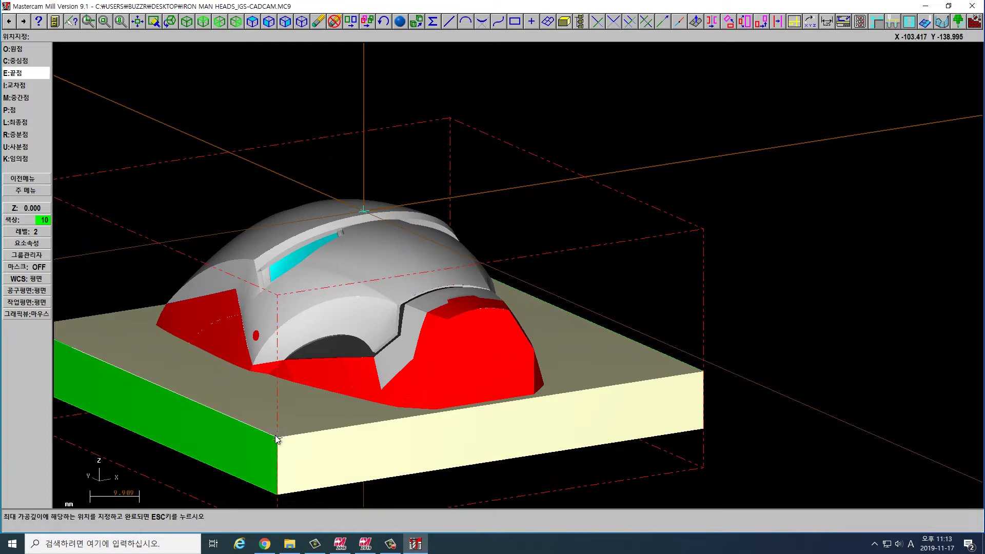
left_click(21, 177)
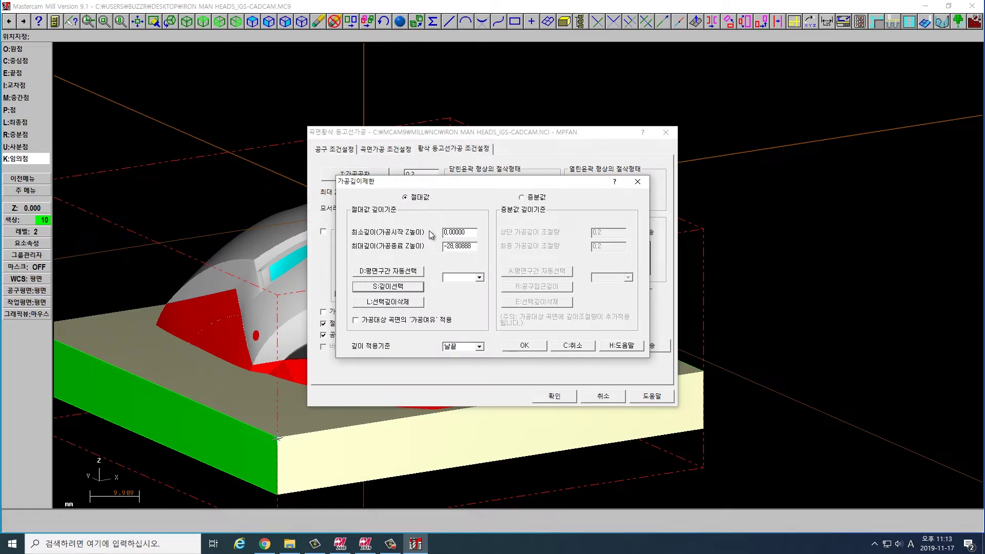
left_click_drag(441, 230, 434, 234)
left_click(524, 345)
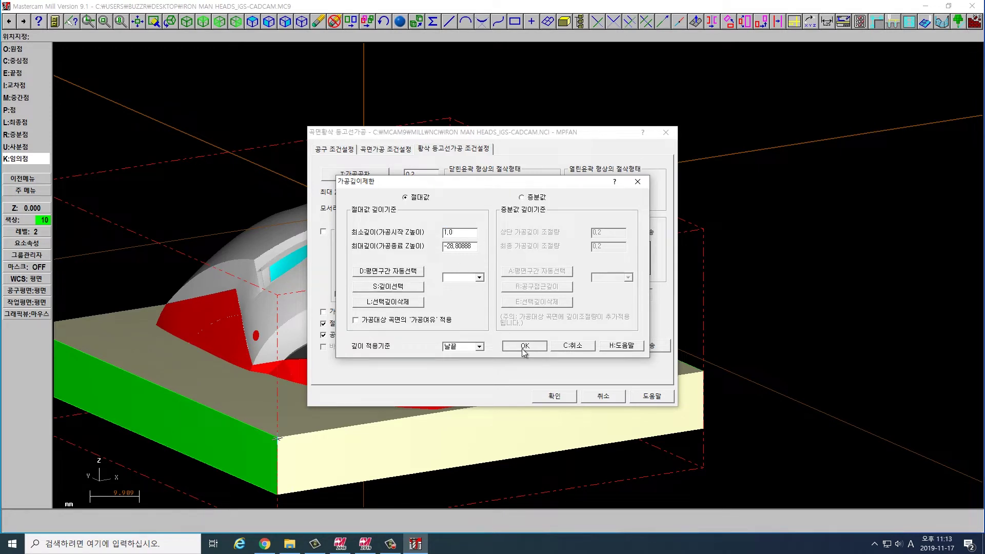
Use ramp transitions with a ramp length of 40.0 and generate the toolpath without a tool center boundary
left_click(560, 233)
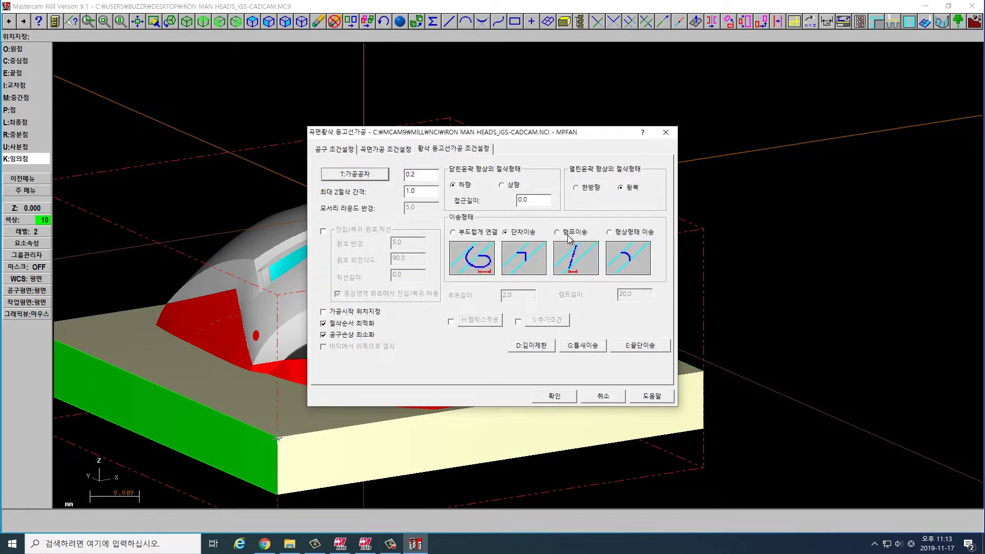
left_click_drag(643, 295, 509, 287)
type("40.0")
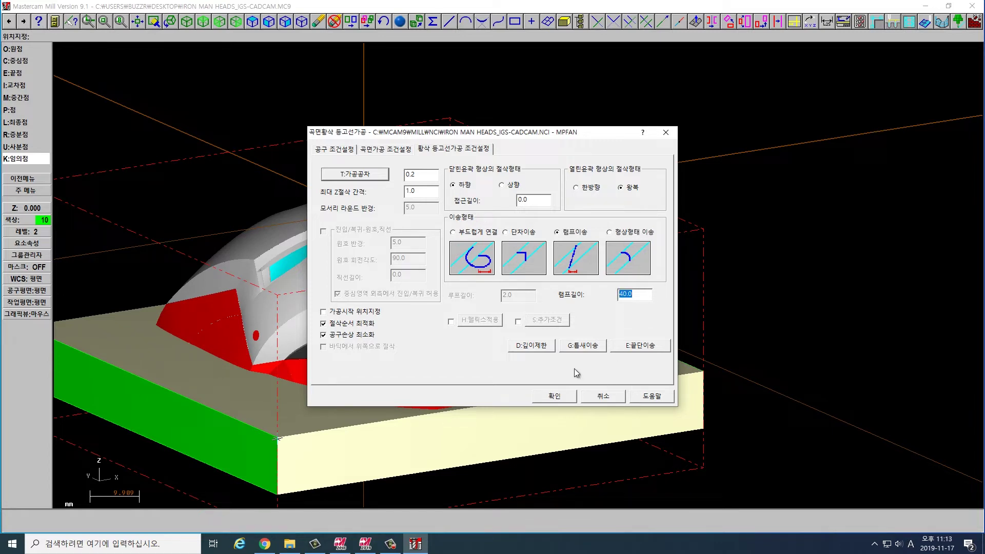
left_click(552, 397)
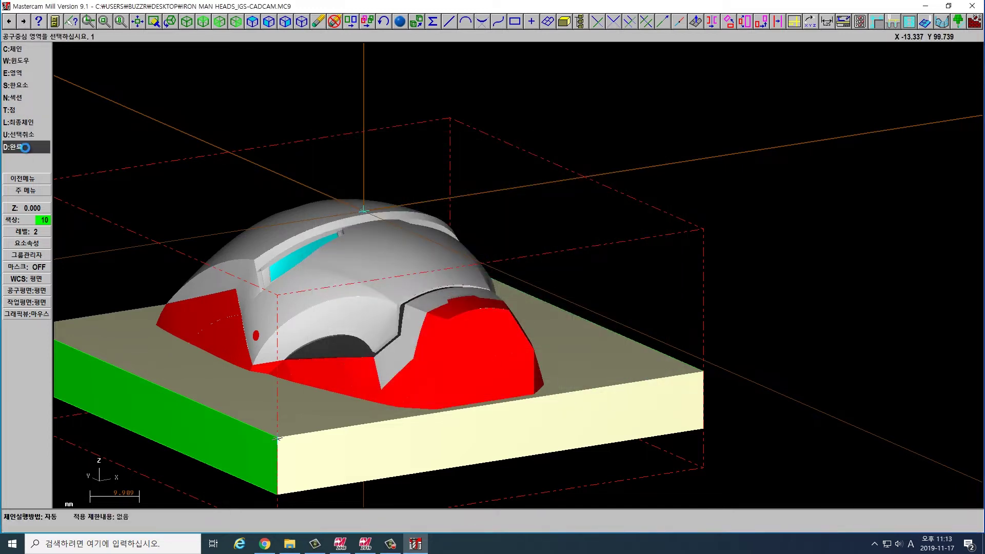
left_click(24, 148)
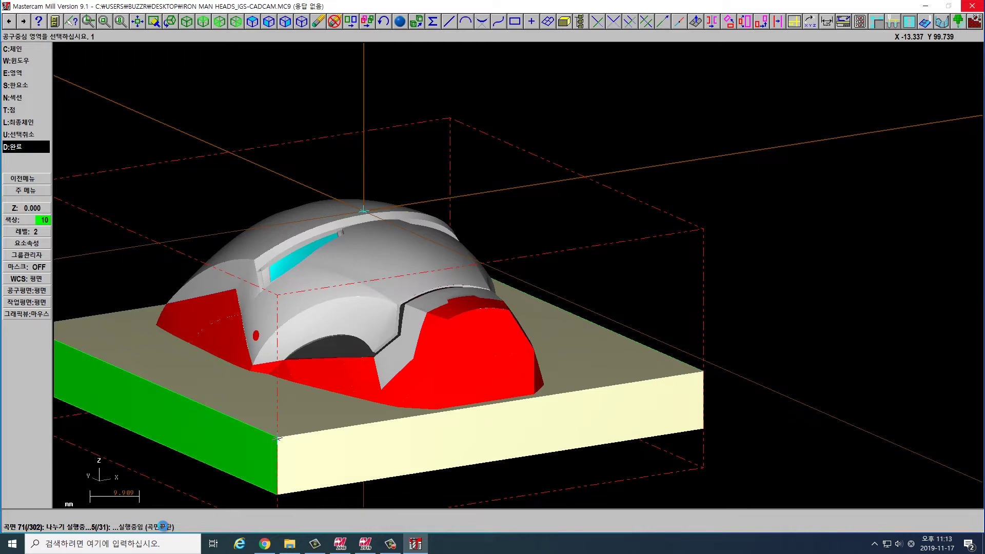
Close the open Chrome browser window
right_click(266, 544)
left_click(274, 522)
right_click(292, 543)
Backplot the rough contour toolpath in continuous run, then return to the operations manager
left_click(383, 82)
key("r")
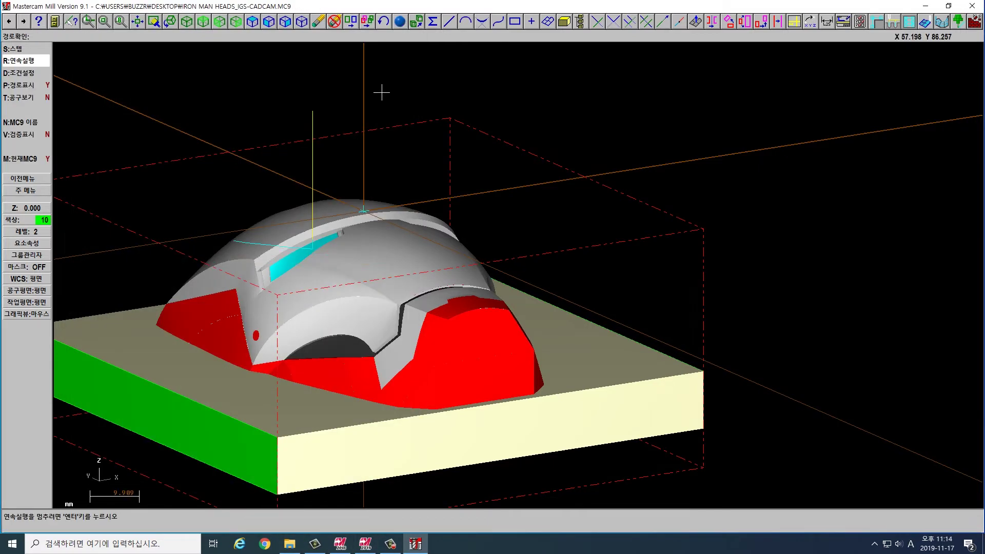
key("Escape")
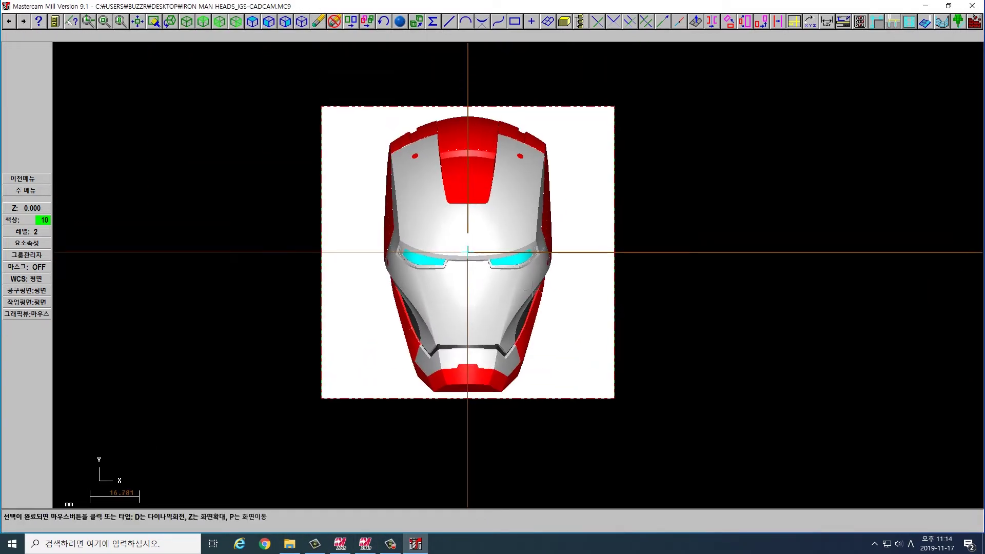
left_click(6, 146)
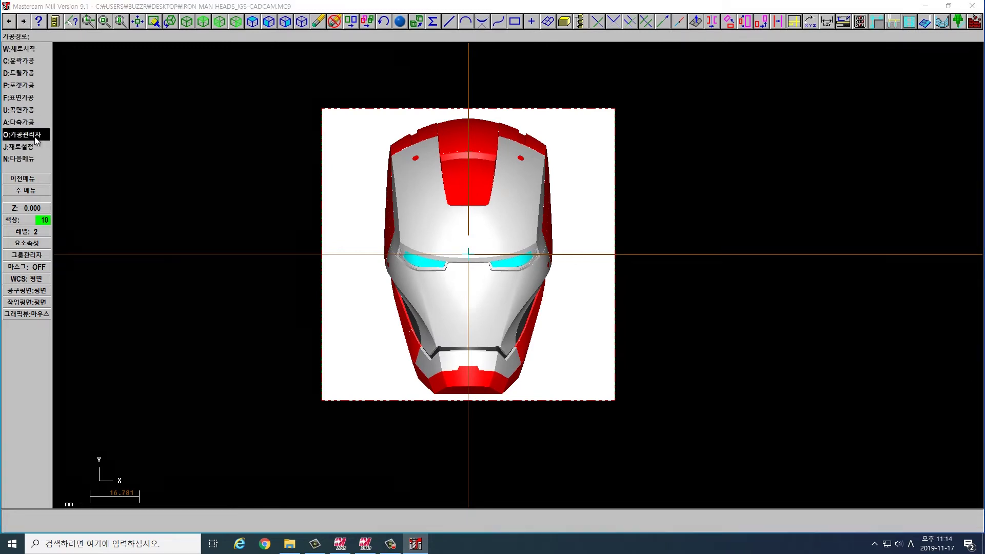
left_click(35, 136)
left_click(397, 105)
left_click(453, 363)
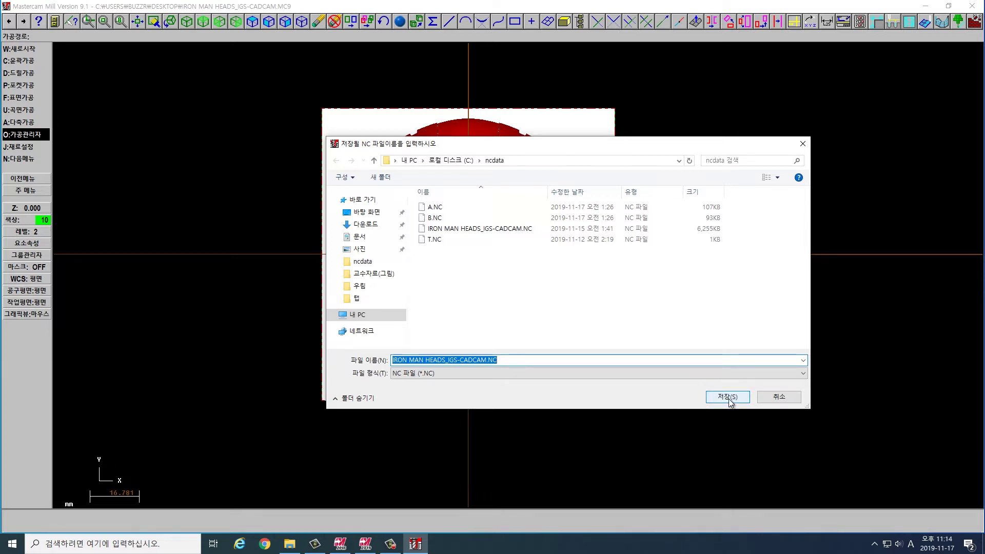
left_click(775, 397)
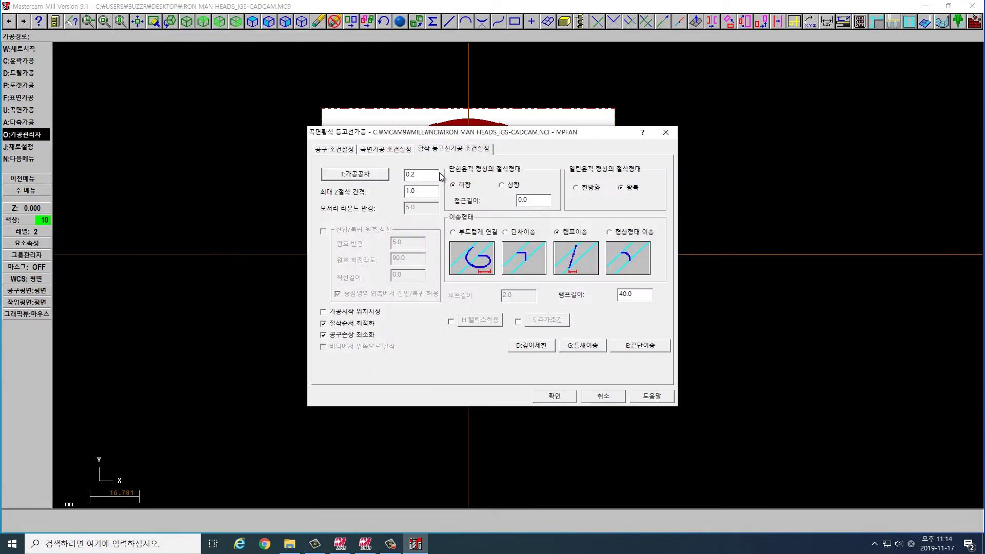
Review the rough contour operation's surface parameters, contour parameters and absolute depth limits
left_click(386, 149)
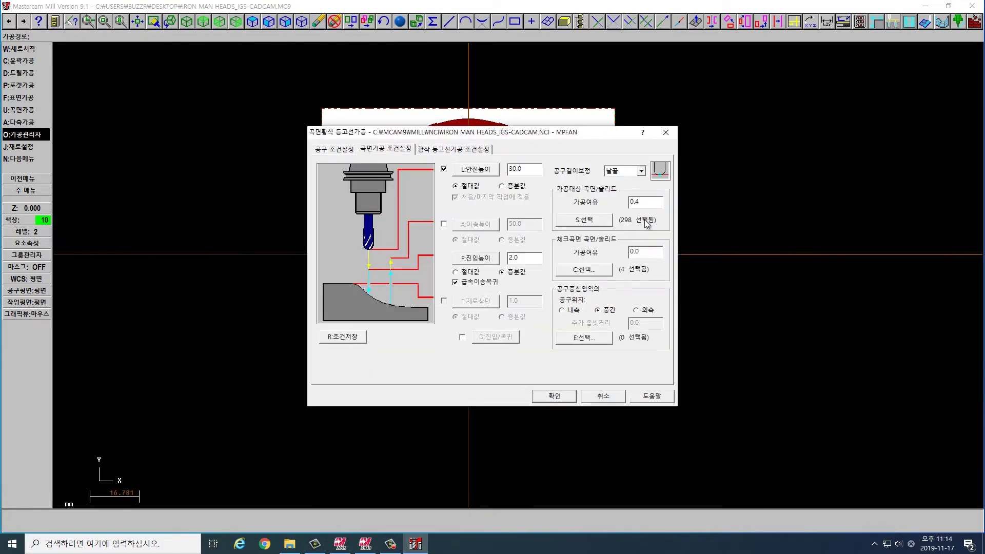
left_click(601, 397)
left_click(121, 74)
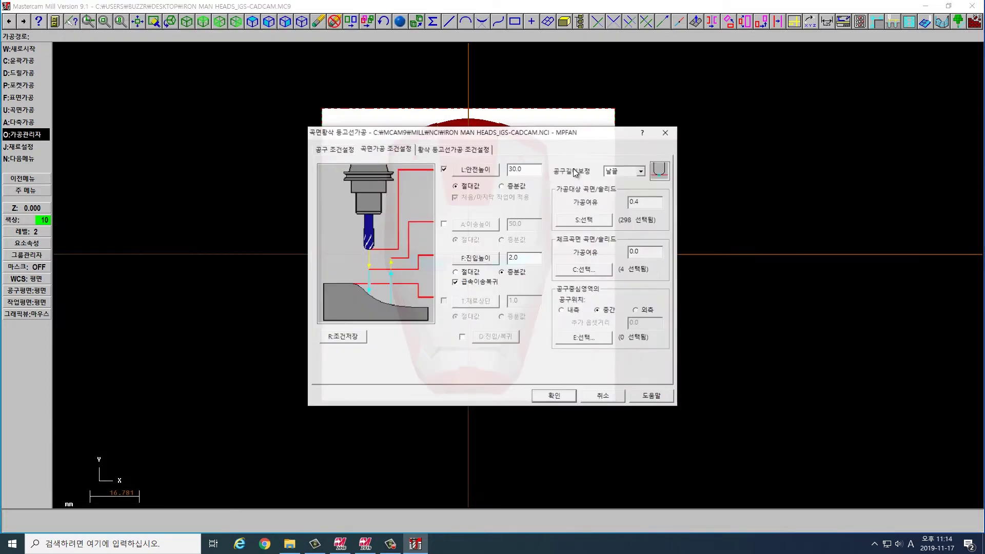
left_click(452, 149)
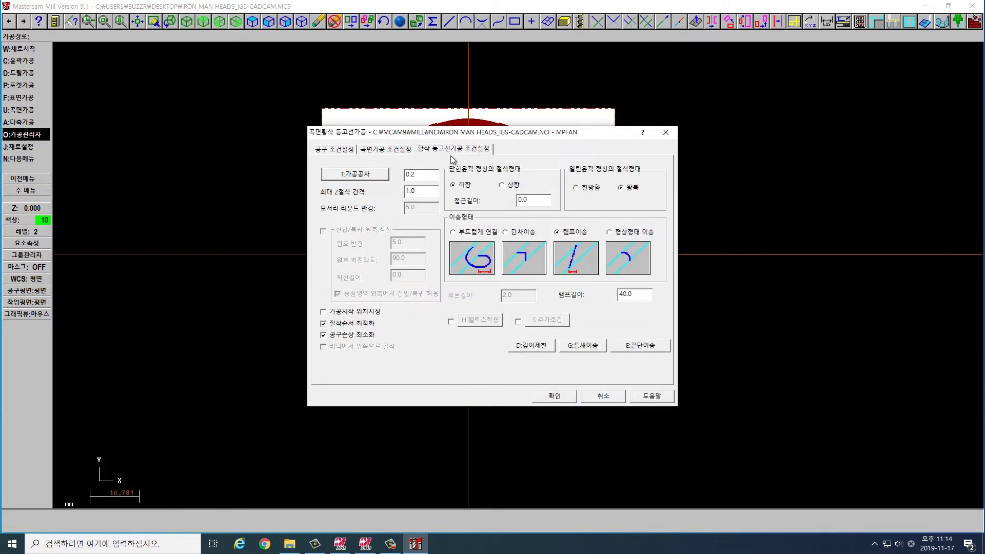
left_click(530, 348)
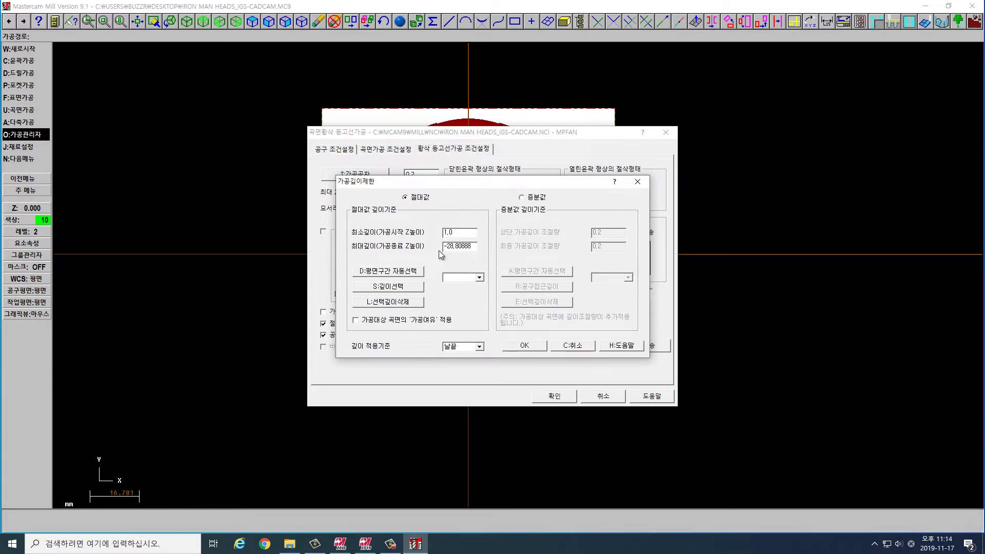
left_click(530, 346)
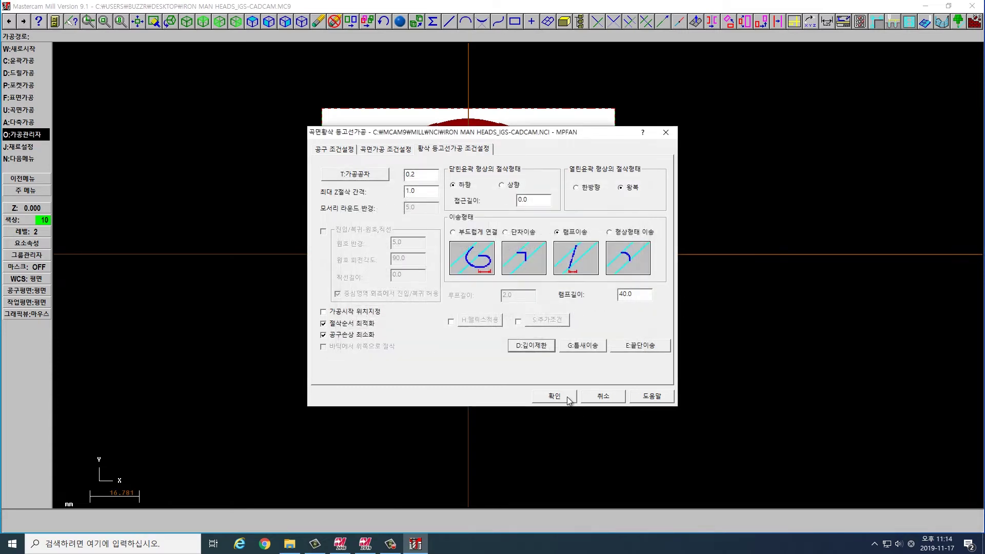
left_click(567, 396)
Post the rough contour operation with MPFAN.PST, saving over IRON MAN HEADS_IGS-CADCAM.NC in the ncdata folder
left_click(392, 102)
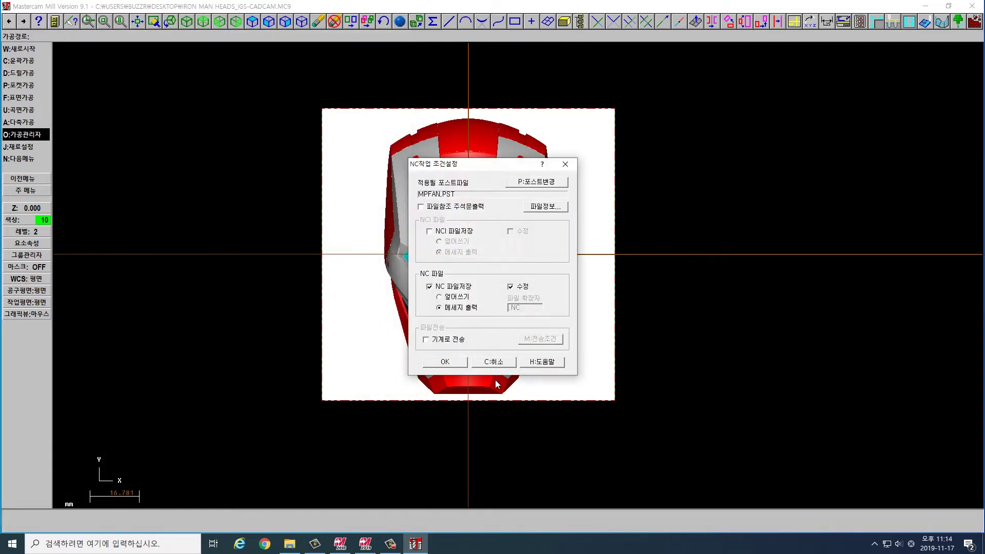
left_click(445, 362)
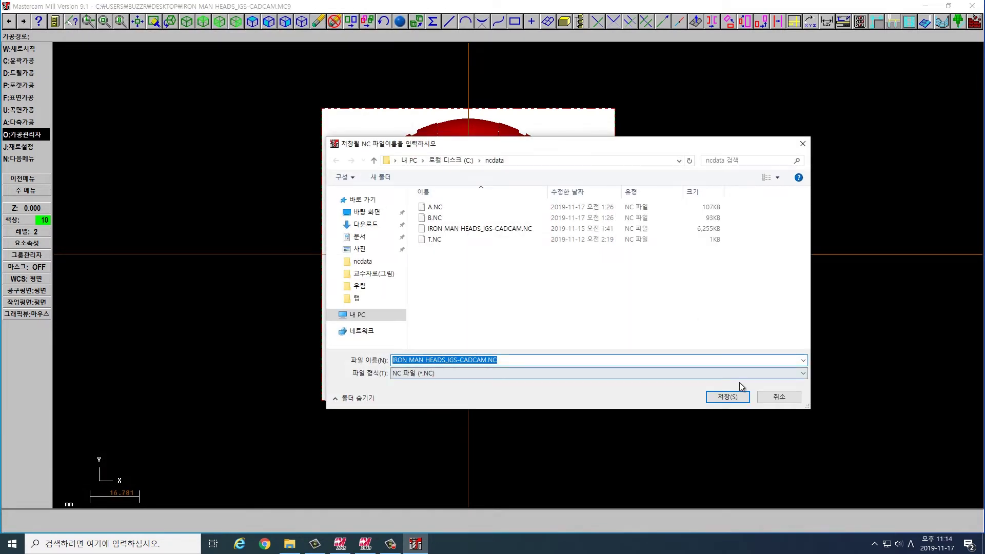
left_click(722, 392)
left_click(512, 288)
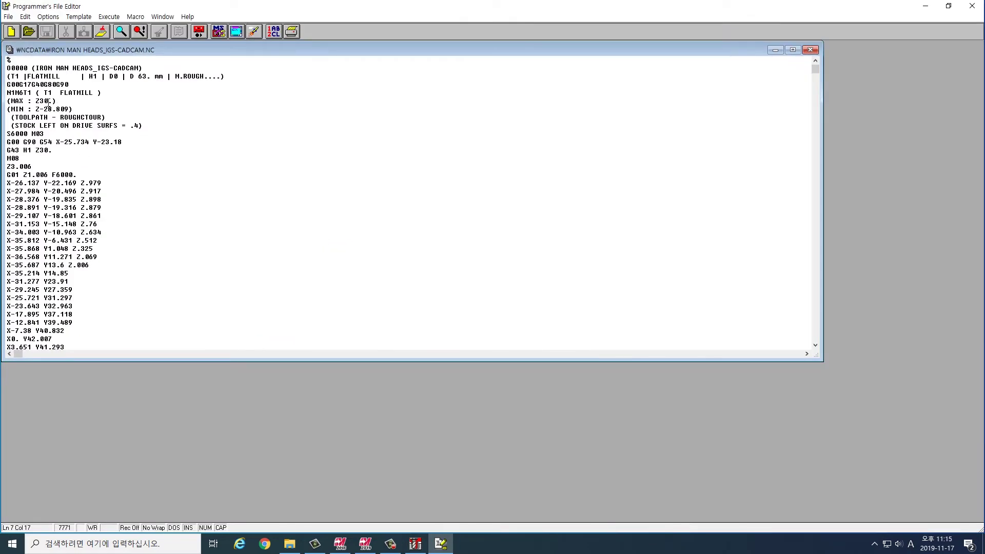
Examine the tool, maximum and minimum Z, and stock allowance lines in the posted NC code, then close the editor
mouse_move(7, 93)
left_mouse_down()
mouse_move(73, 109)
mouse_move(8, 109)
left_mouse_up()
left_click(111, 110)
left_click(120, 125)
left_click(187, 142)
left_click(811, 49)
left_click(972, 6)
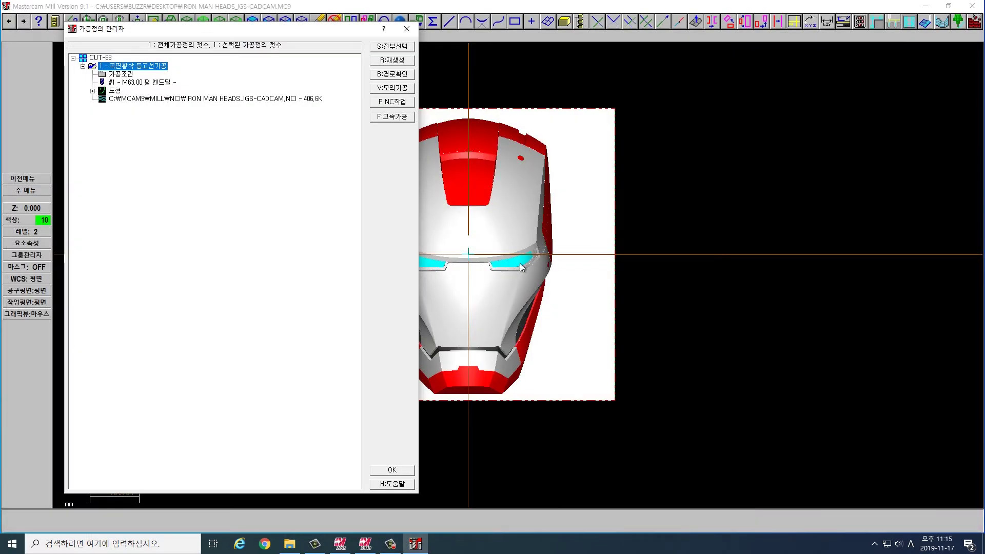
Regenerate the rough contour operation and return from the operations manager to a shaded view of the model
left_click(390, 61)
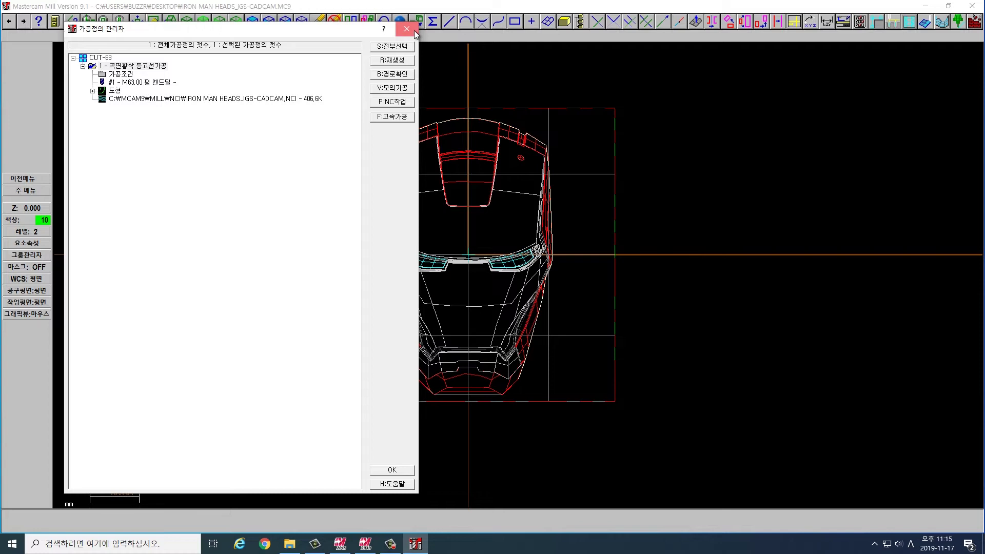
left_click(413, 29)
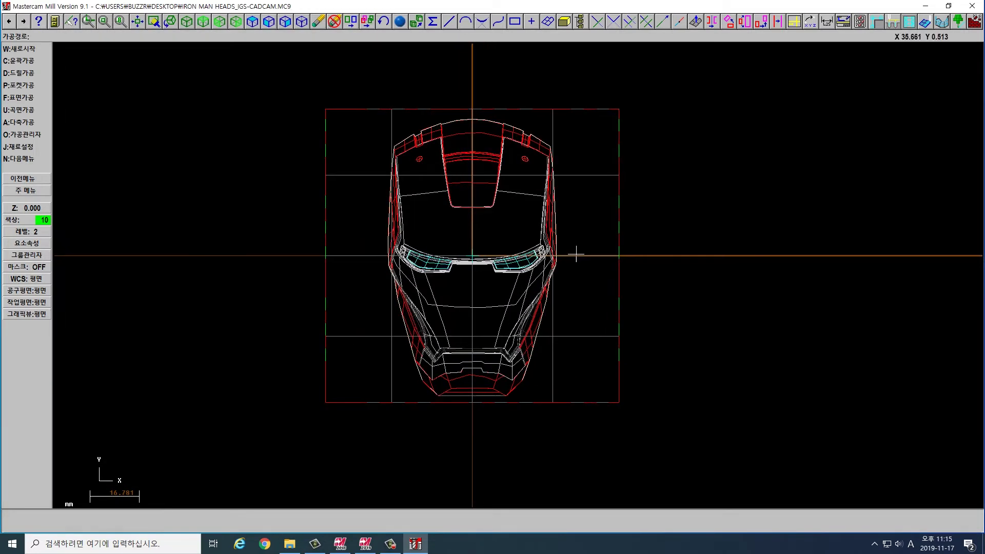
key("alt+s")
right_click(675, 186)
left_click(585, 203)
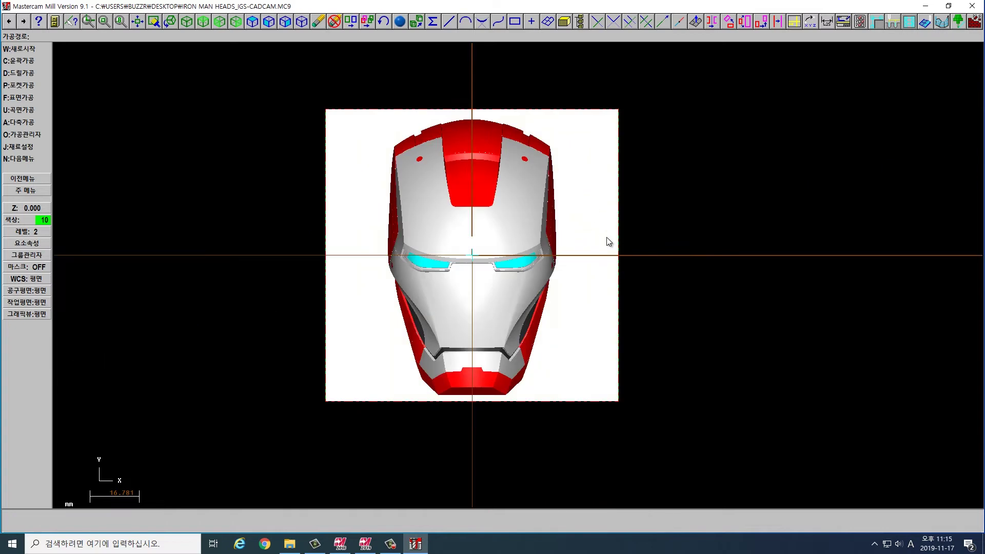
scroll(590, 246, "up", 2)
scroll(662, 249, "down", 2)
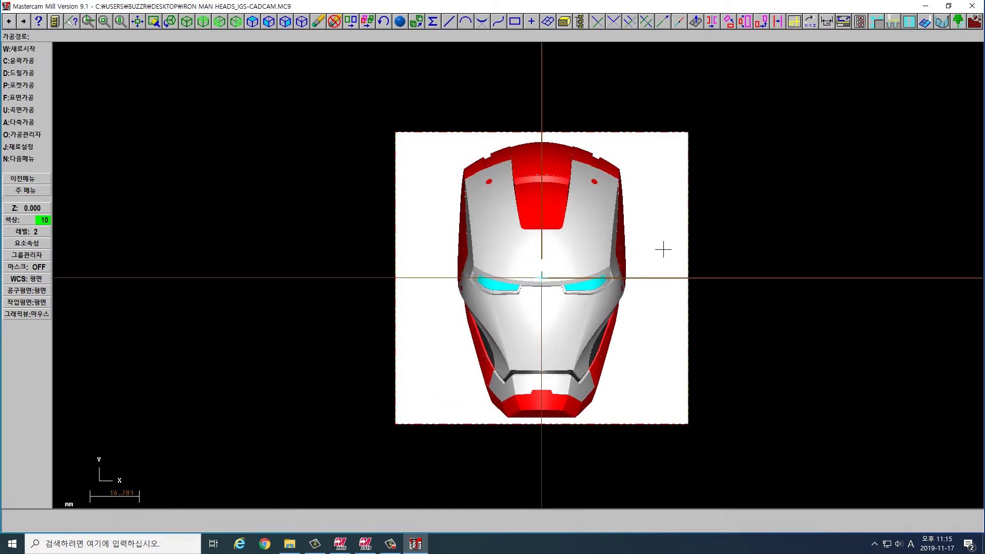
Reopen the operations manager from the top view and duplicate the surface rough contour operation there
middle_click_drag(728, 253, 677, 214)
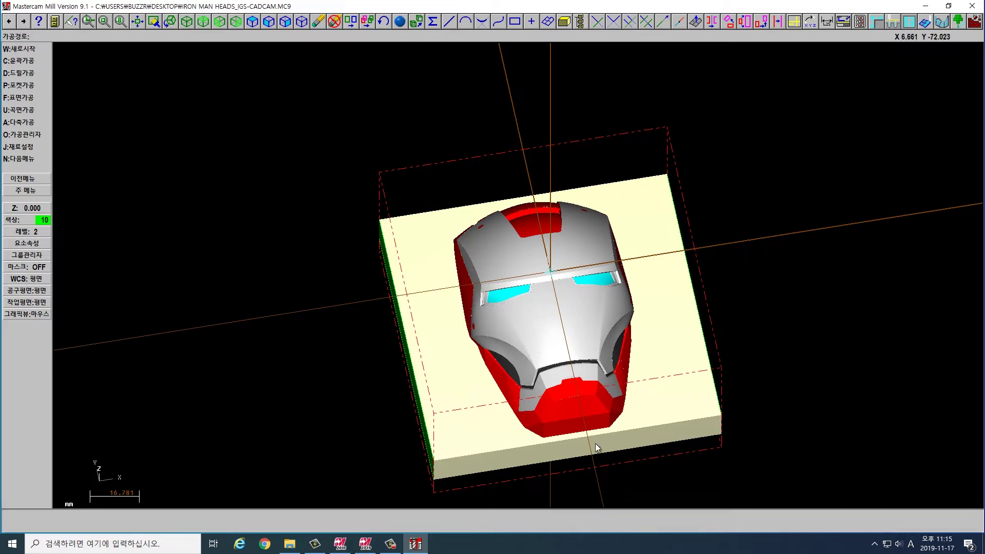
right_click(725, 257)
left_click(728, 260)
key("Escape")
key("t")
key("o")
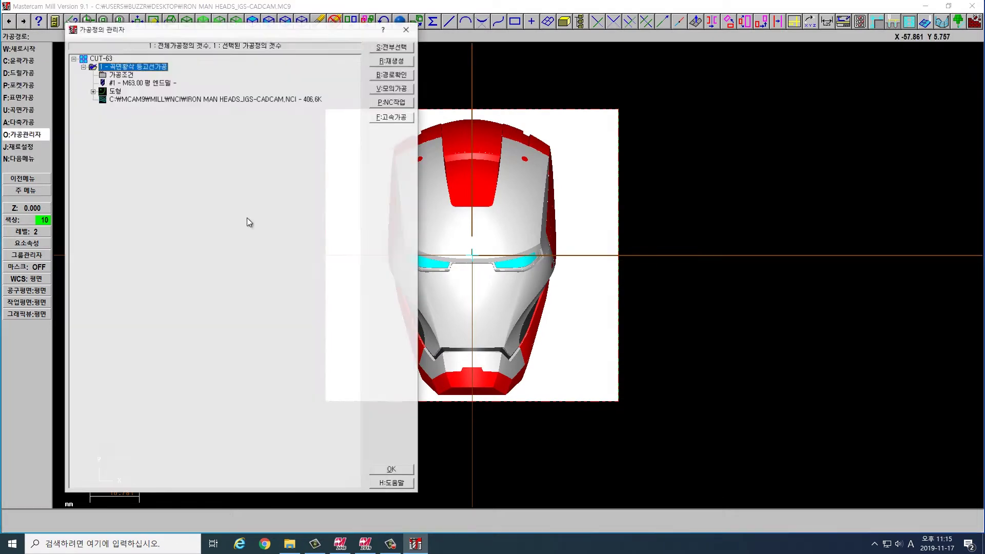
right_click(106, 68)
left_click(150, 119)
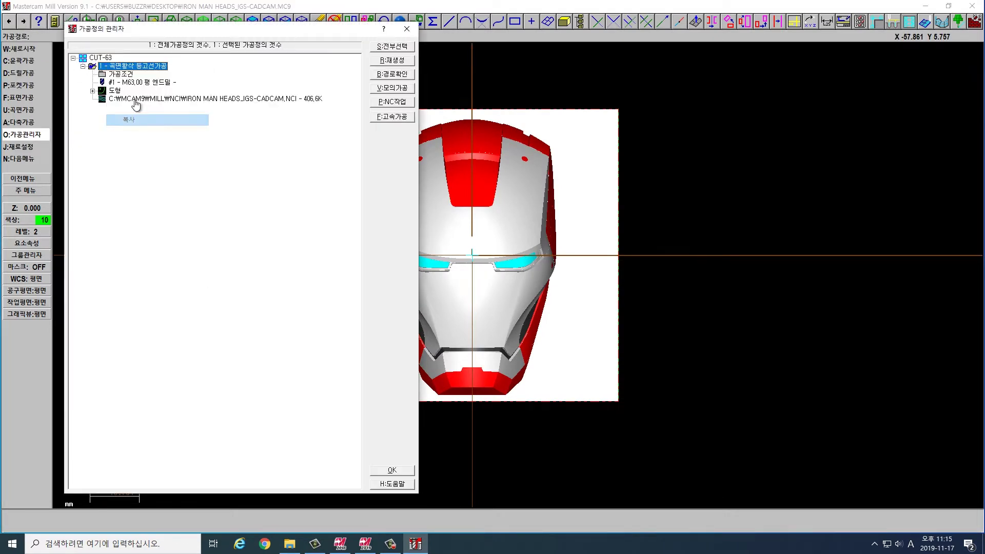
right_click(131, 67)
left_click(151, 134)
left_click(183, 121)
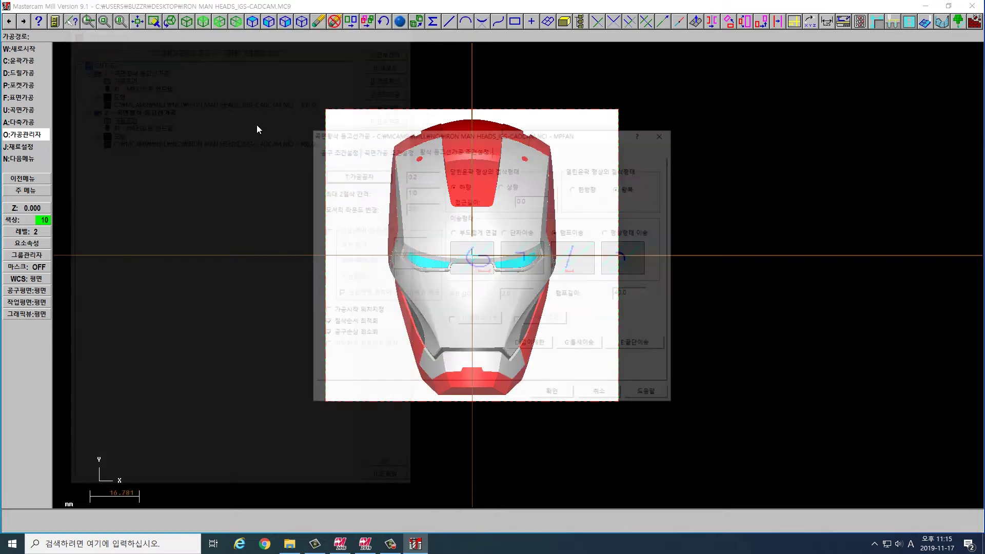
Review the duplicated operation's surface and contour parameters and set its absolute depth limits to -27.06 minimum and -28.80888 maximum
left_click(386, 149)
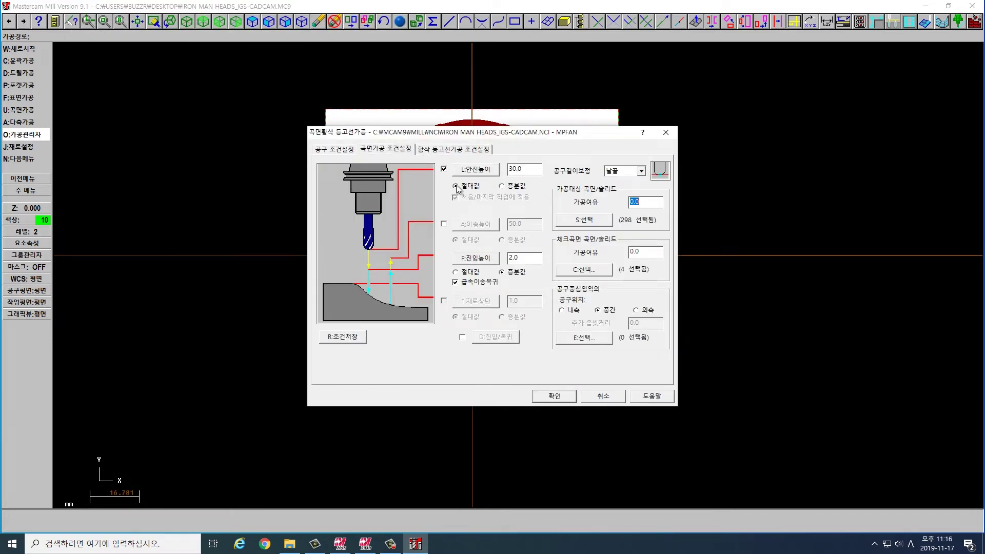
left_click(478, 150)
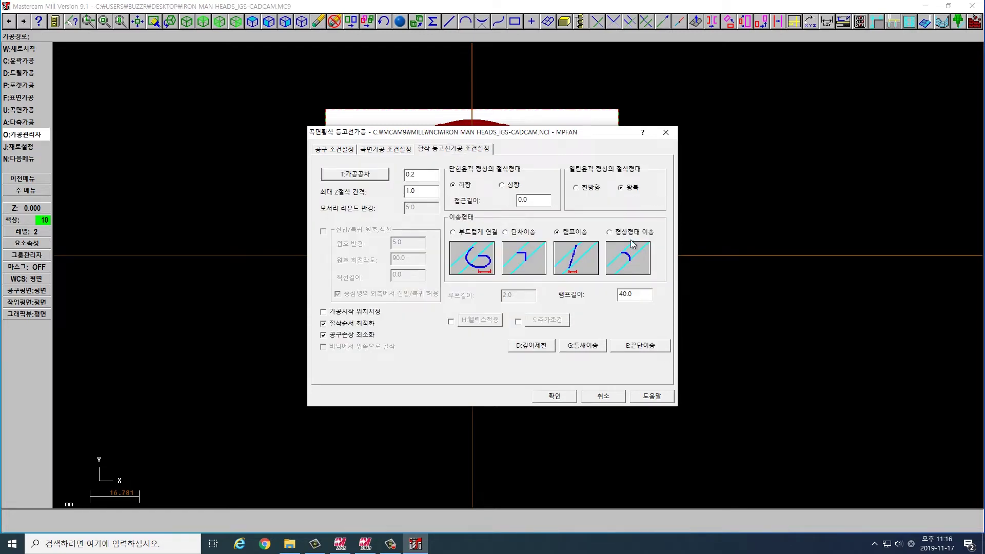
left_click(532, 346)
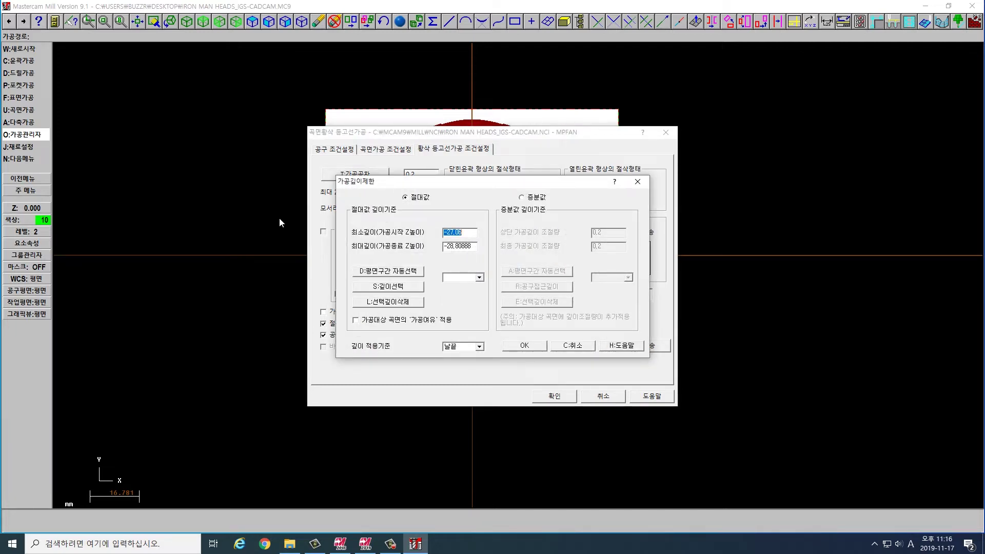
left_click(516, 345)
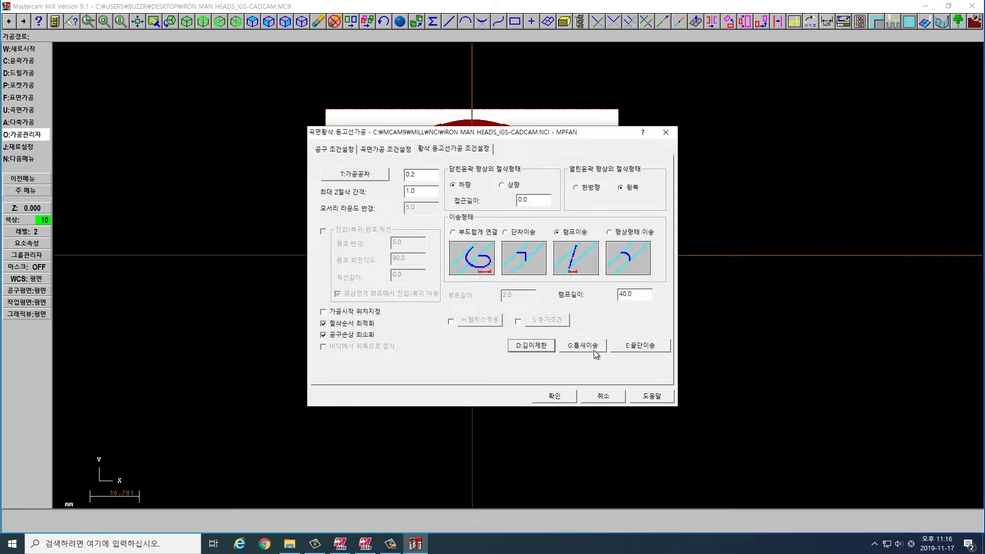
Set the duplicated operation's edge travel to cut over the edges (끝단넘어 절삭) and regenerate its toolpath
left_click(636, 347)
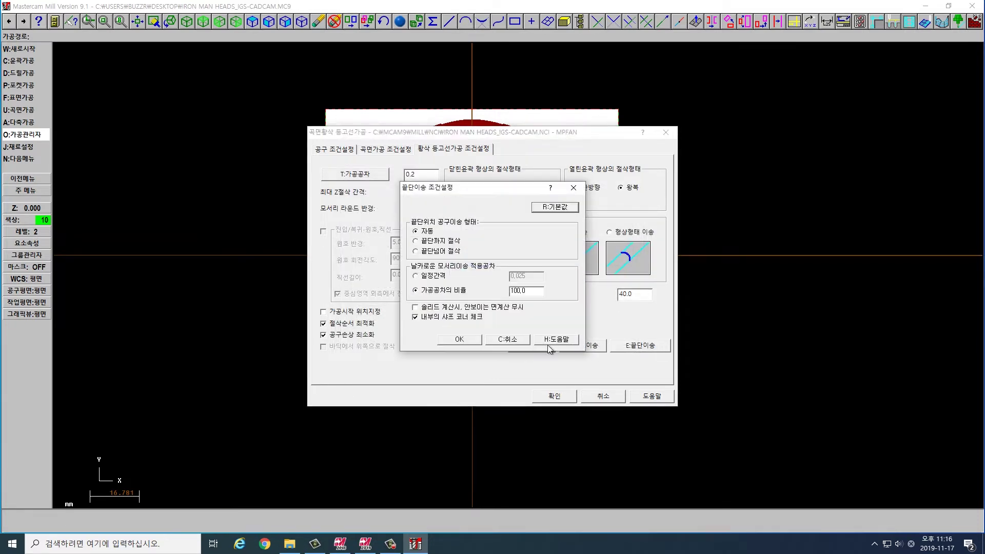
left_click(442, 251)
left_click(459, 340)
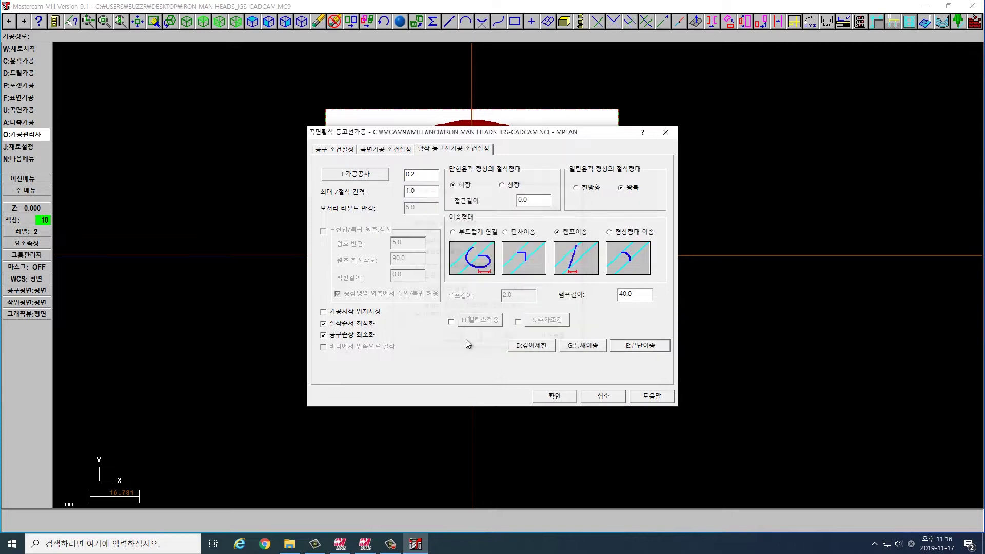
left_click(554, 397)
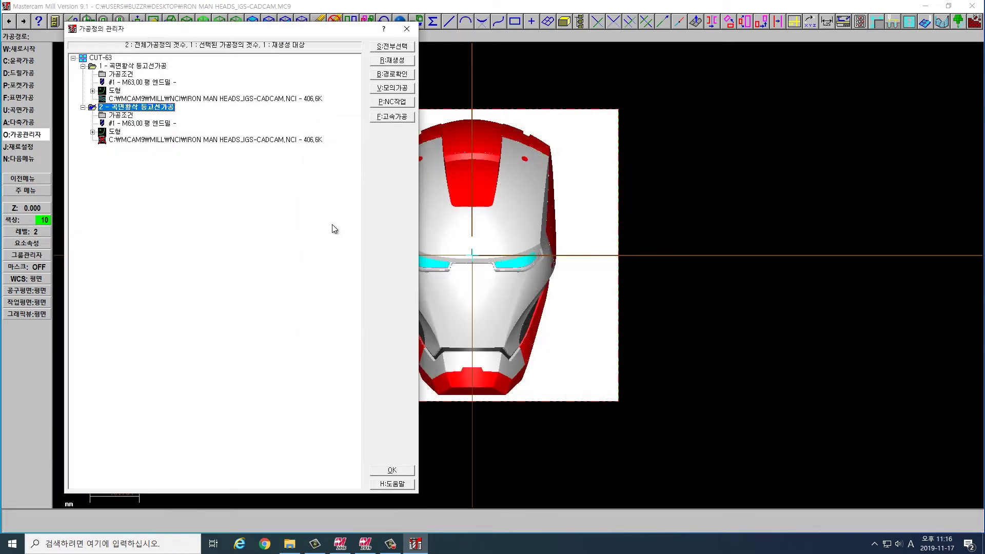
left_click(403, 60)
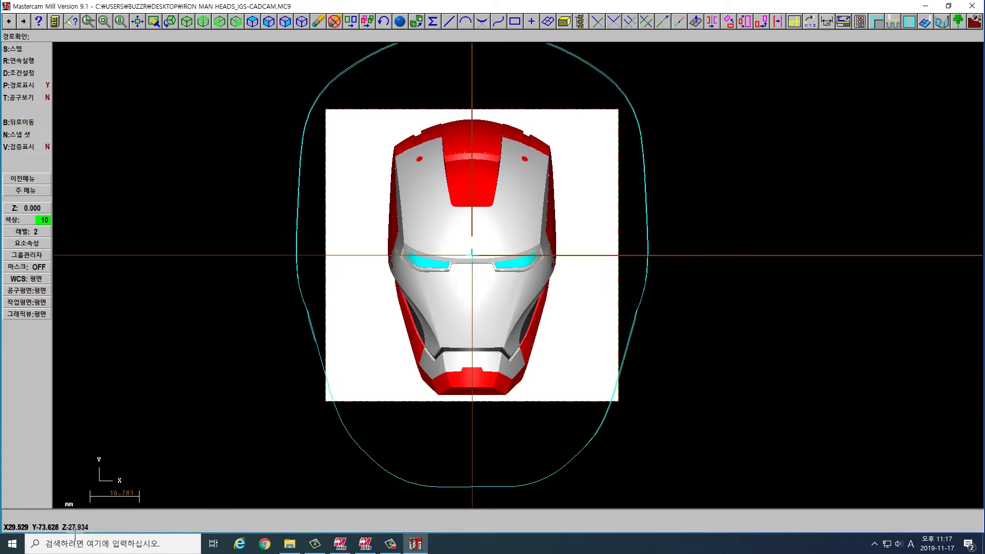
Examine the backplotted contour passes and their Z levels around the head, then leave the backplot
scroll(367, 445, "down", 1)
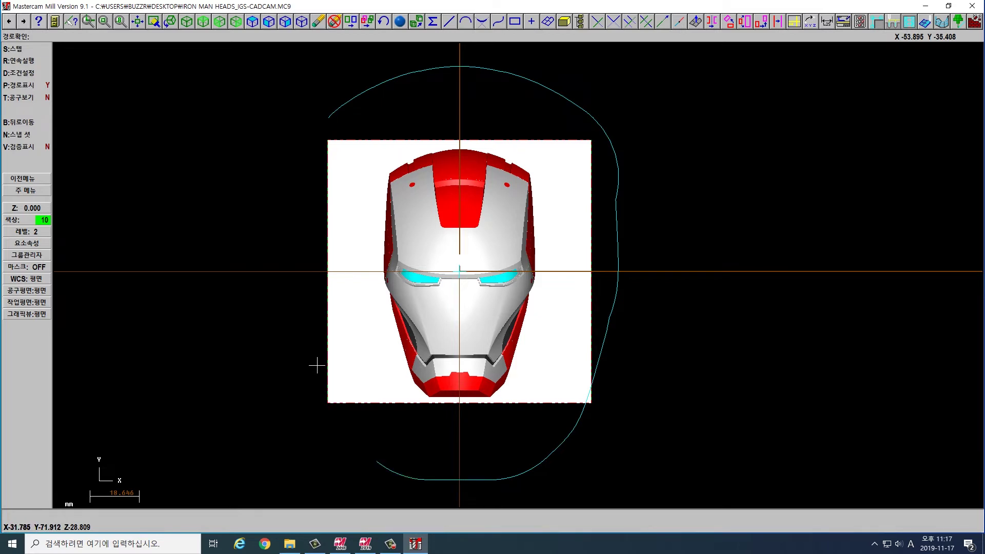
scroll(317, 365, "up", 1)
scroll(313, 370, "down", 2)
key("Escape")
Change the duplicated operation's edge travel to cut only up to the edges (끝단까지 절삭) and regenerate it, accepting the flat-edge warning
left_click(121, 116)
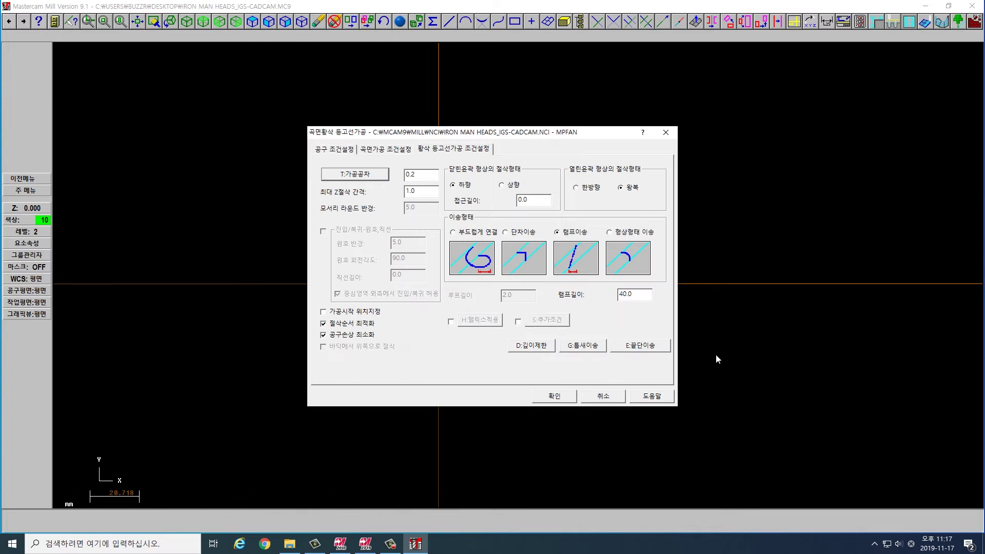
left_click(642, 346)
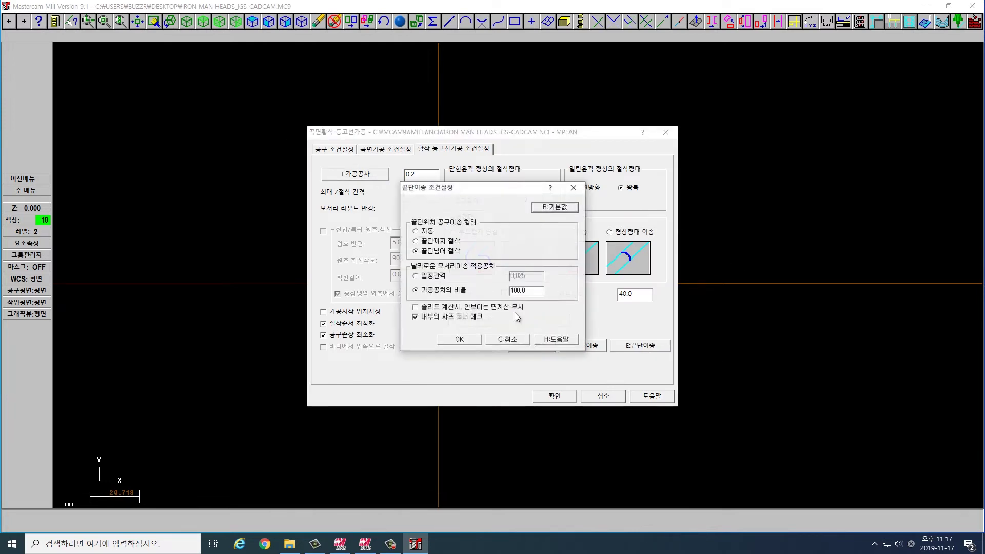
left_click(429, 234)
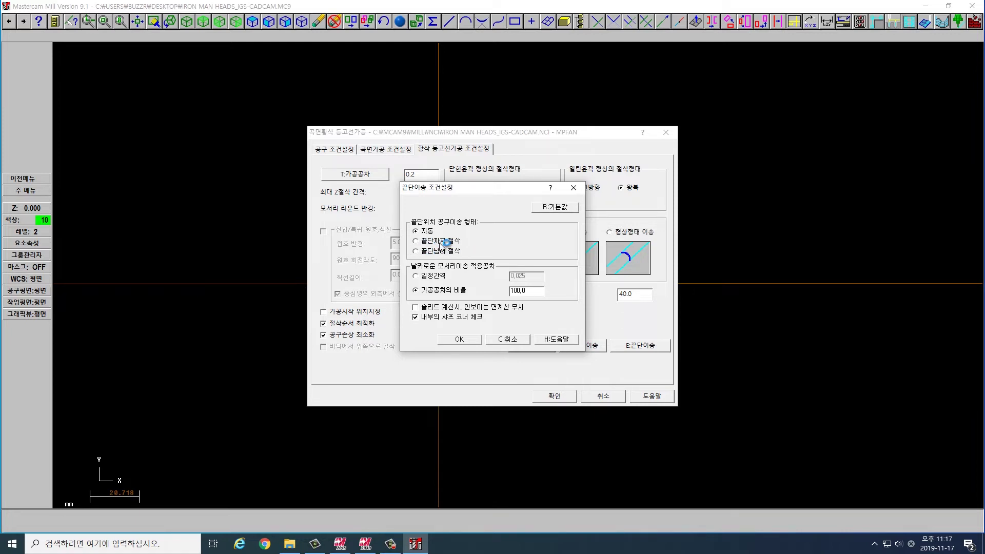
left_click(434, 241)
left_click(459, 339)
left_click(554, 395)
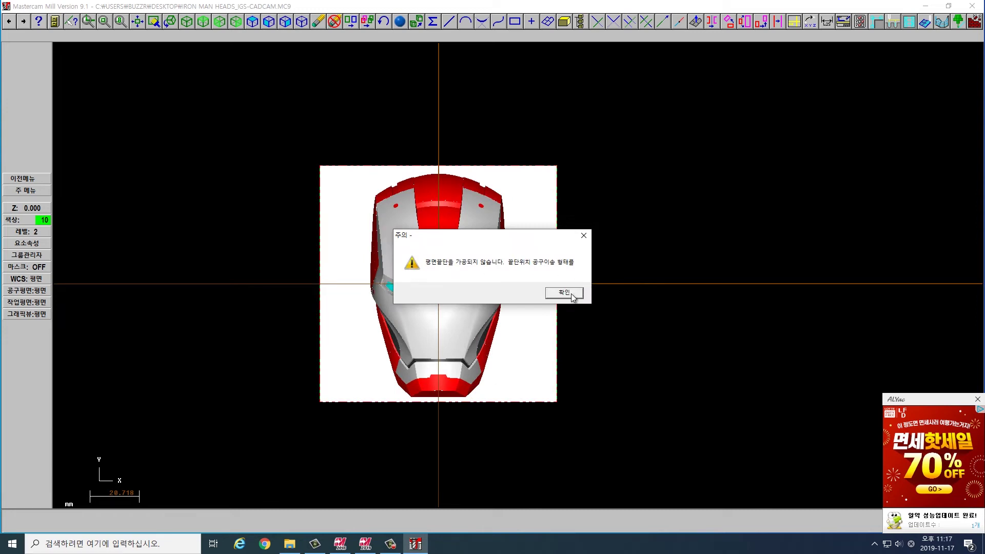
left_click(571, 294)
left_click(398, 60)
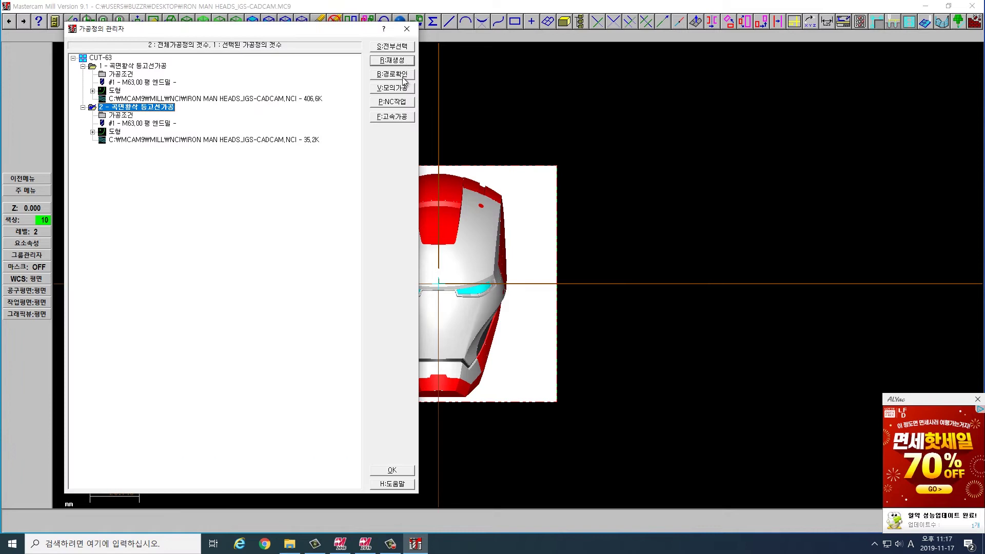
Backplot the regenerated operation continuously, inspect its retracts and broken passes from a tilted view, and return to the operations manager
left_click(403, 77)
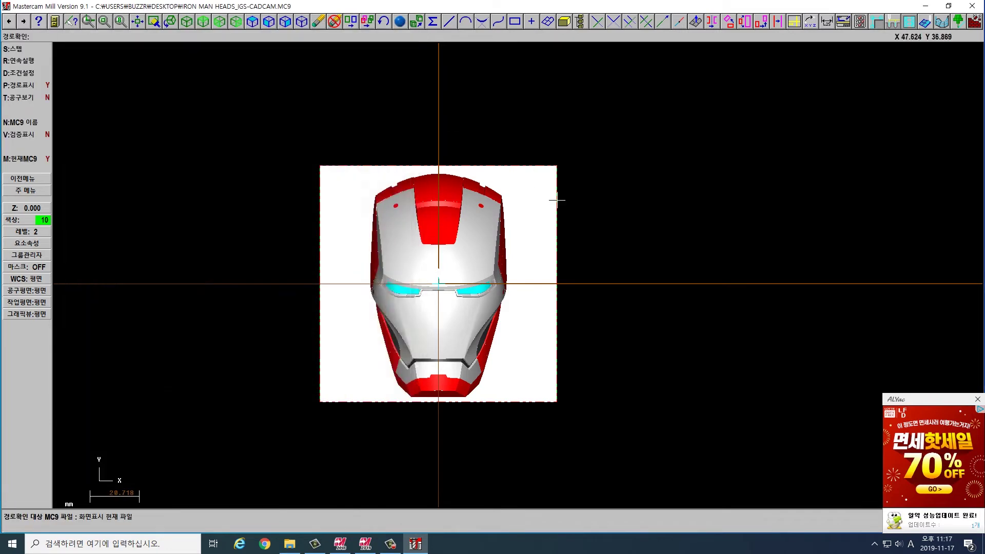
key("d")
left_click(571, 414)
key("r")
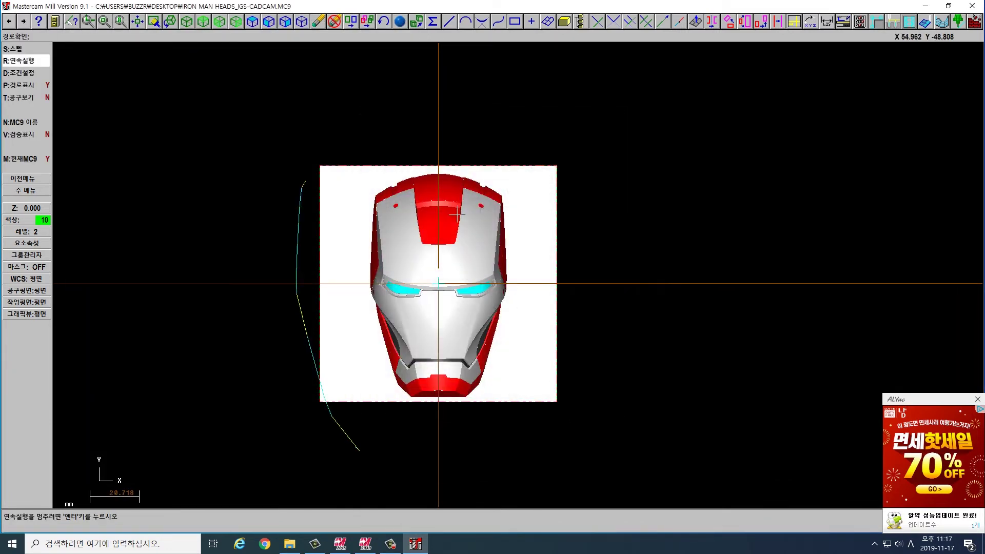
left_click(545, 236)
left_click(515, 196)
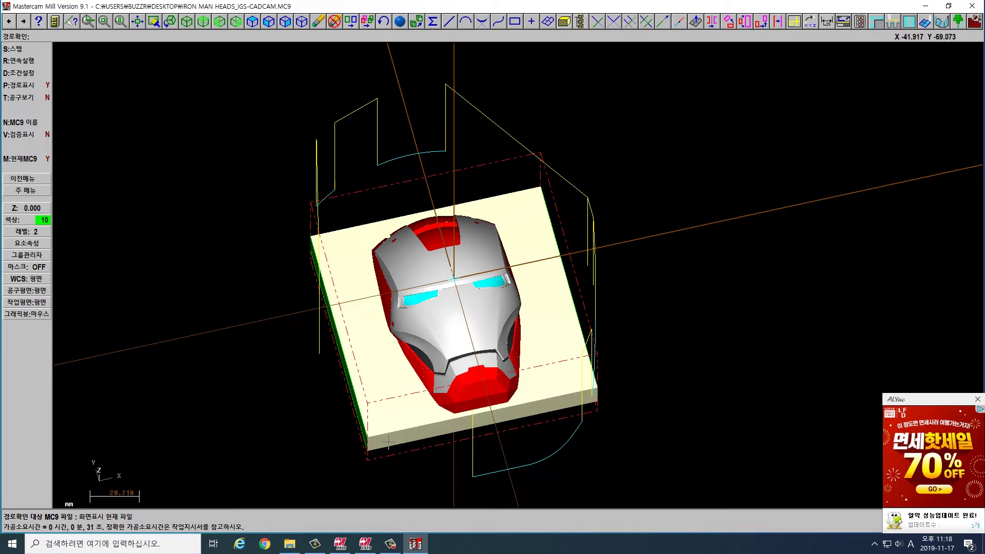
right_click(561, 385)
middle_click_drag(534, 415, 495, 409)
right_click(495, 409)
left_click(513, 391)
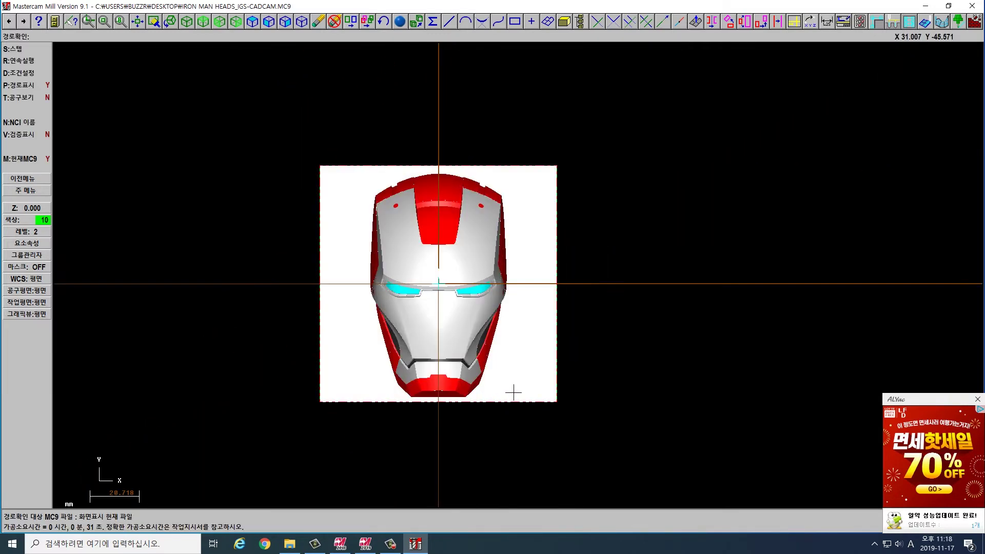
right_click(516, 389)
left_click(516, 362)
key("alt+o")
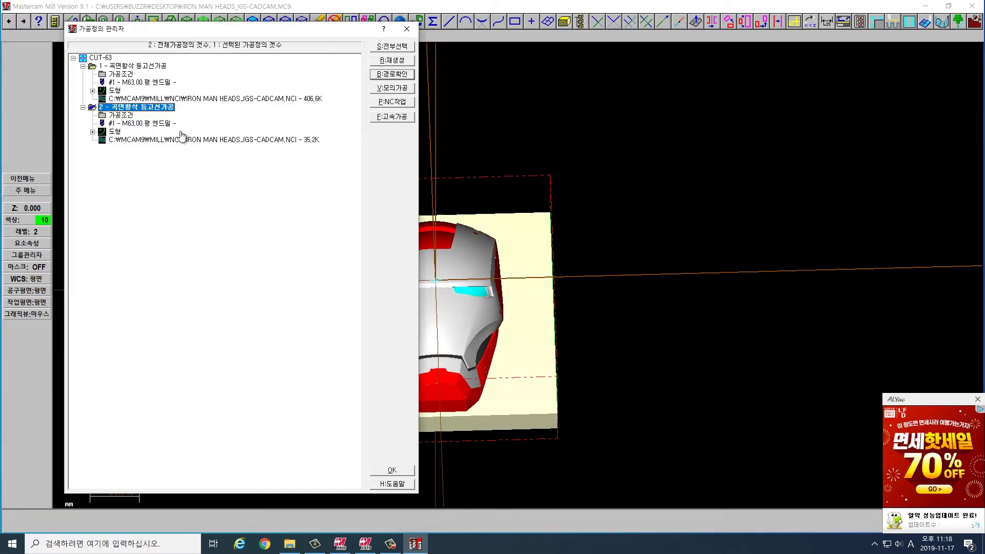
Set the second contour operation's edge travel to automatic (자동) and regenerate the toolpath
left_click(119, 89)
left_click(645, 339)
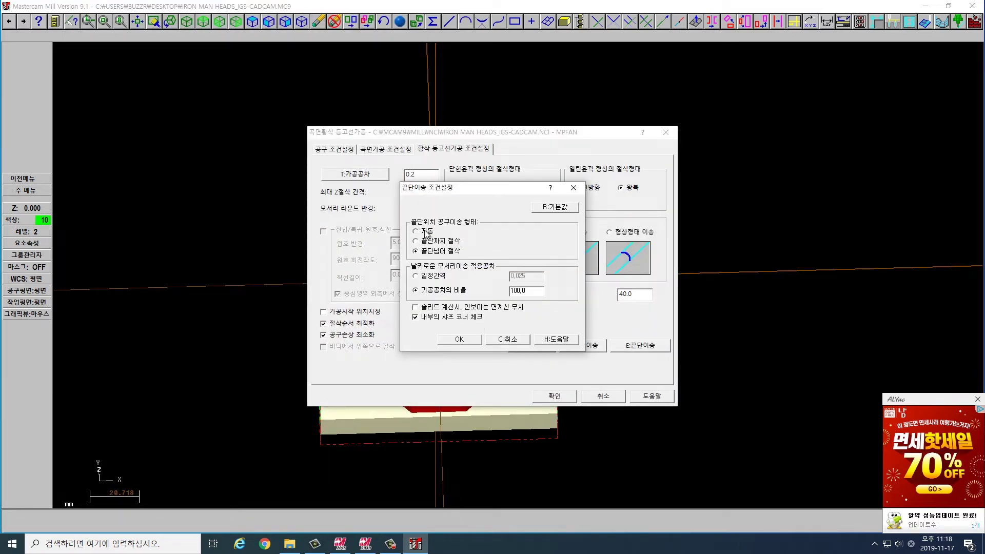
left_click(461, 340)
key("Return")
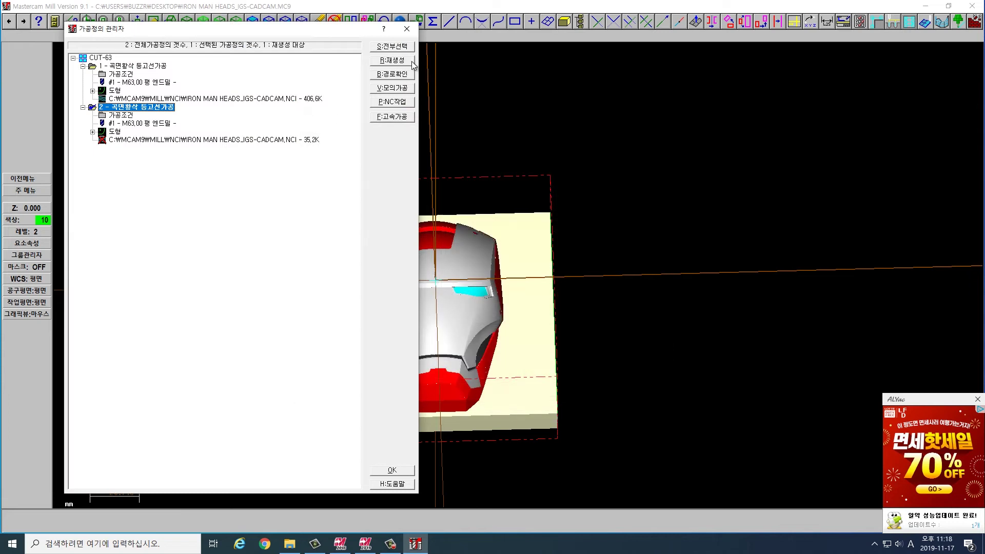
left_click(406, 62)
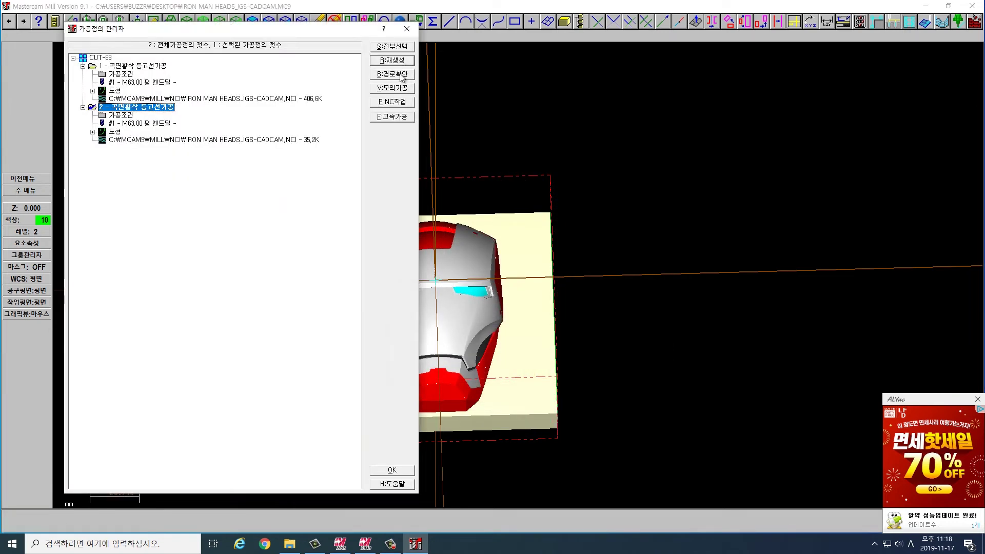
Run a continuous backplot of the automatic edge travel toolpath and return to the operations manager
left_click(403, 75)
key("r")
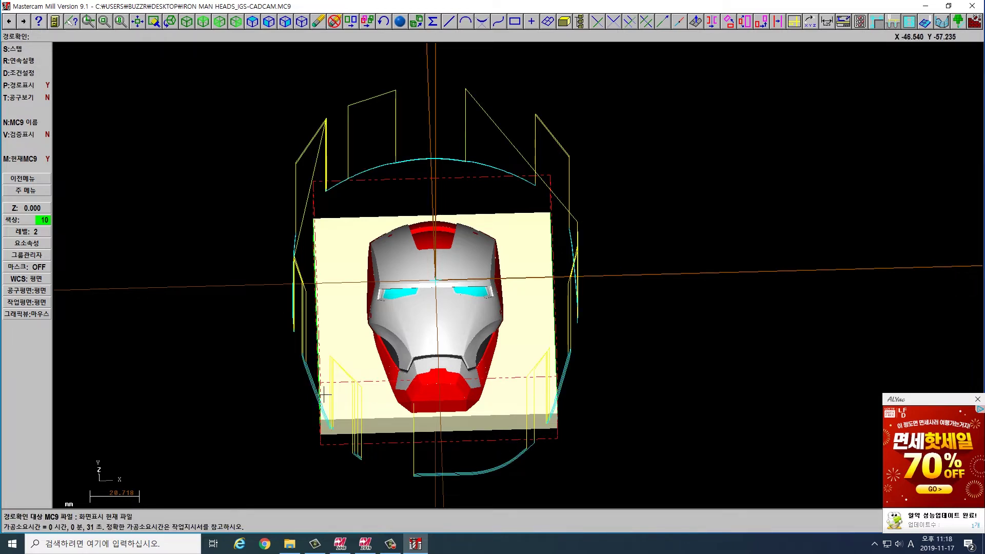
key("Escape")
Switch the second contour operation's edge travel back to cutting over the edges (끝단넘어 절삭) and regenerate it
left_click(175, 118)
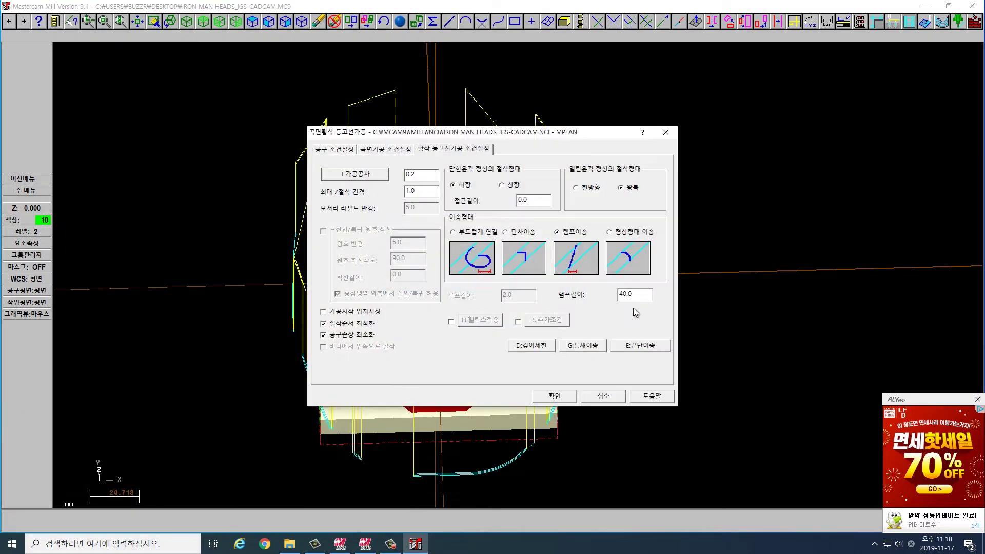
left_click(640, 349)
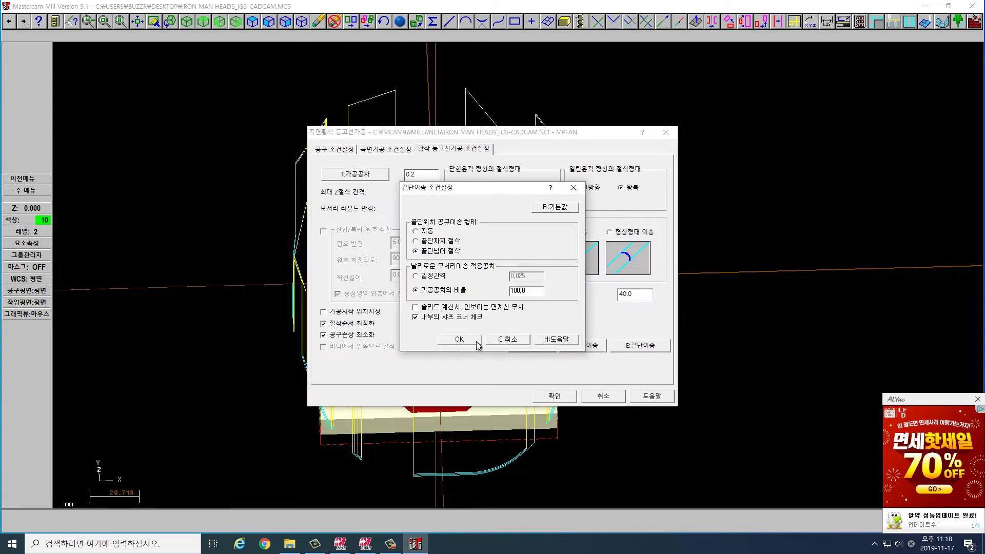
left_click(460, 340)
left_click(554, 396)
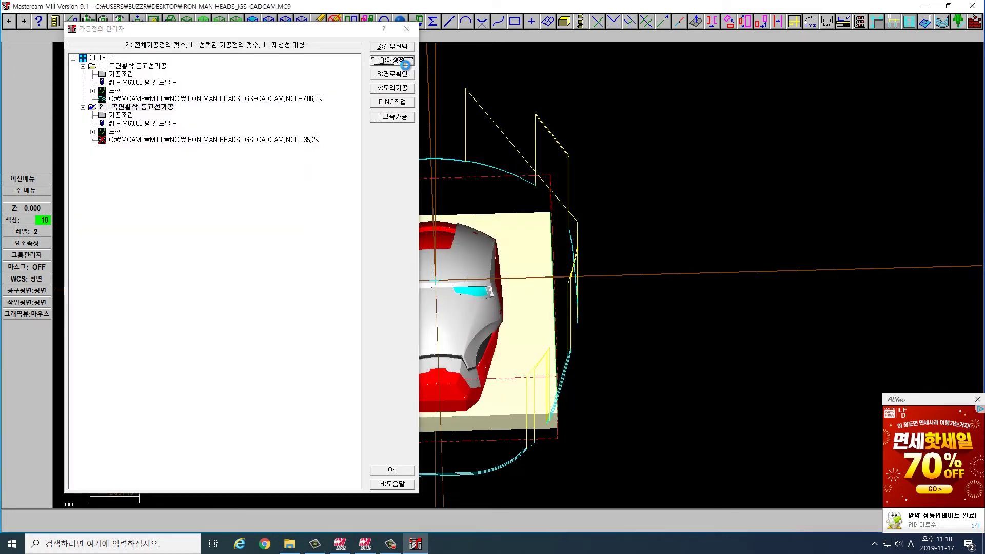
left_click(404, 67)
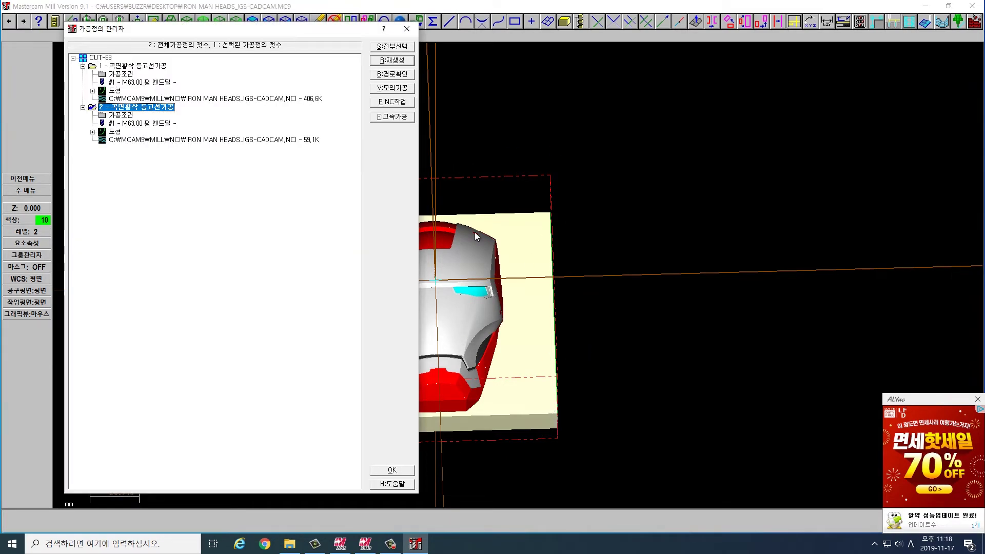
Backplot the over-edge toolpath continuously to examine its passes around the stock, then close the backplot
left_click(392, 78)
key("r")
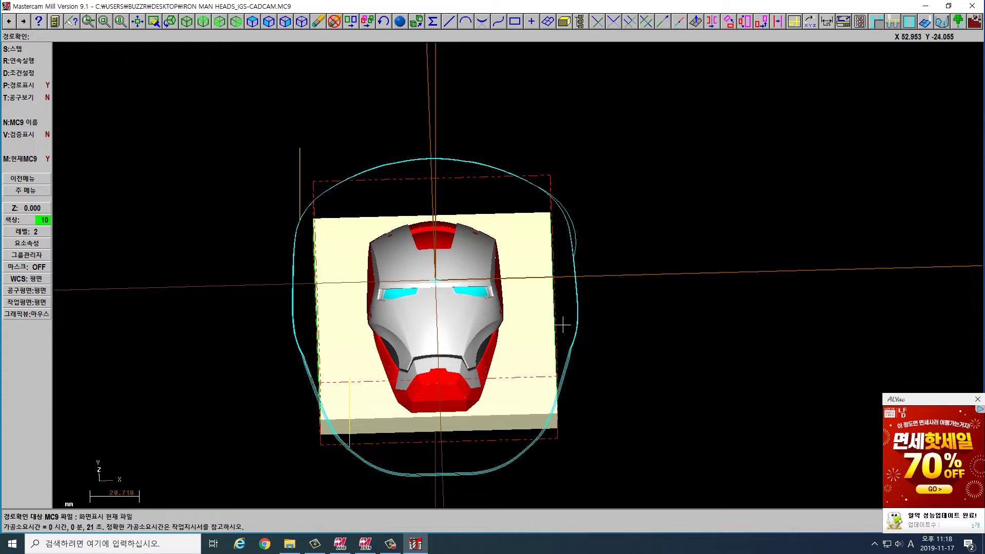
key("Escape")
Start the solid machining simulation from the operations manager on the stock block
right_click(165, 215)
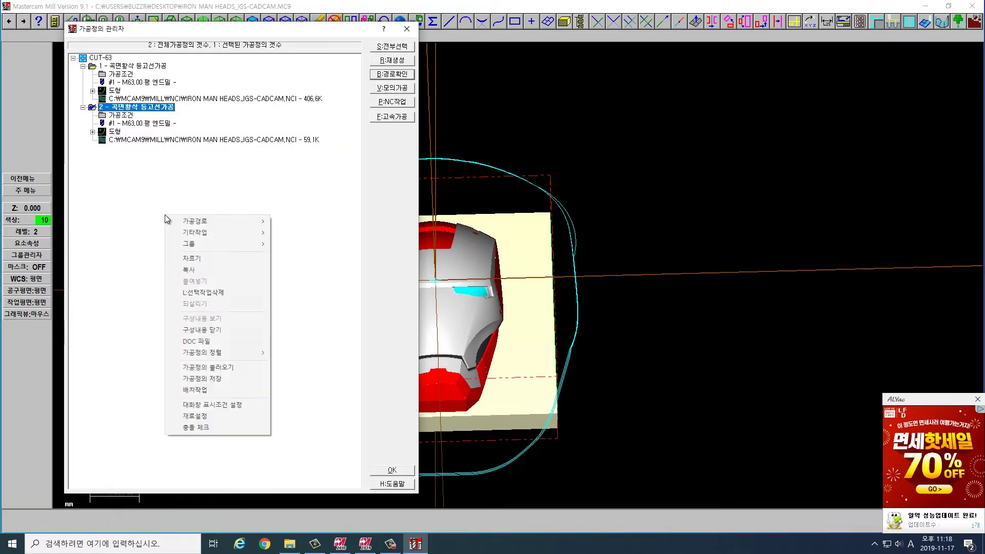
left_click(305, 189)
right_click(174, 183)
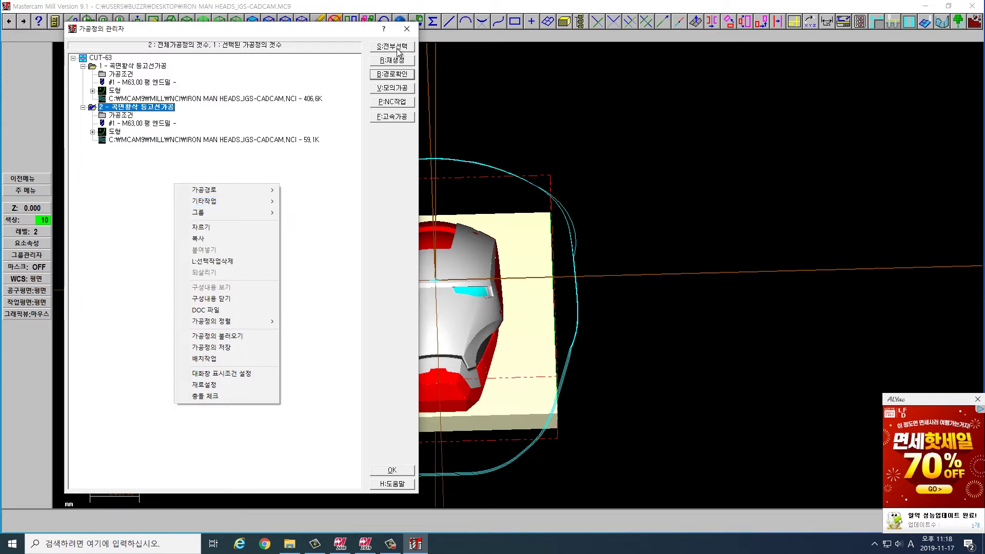
left_click(403, 88)
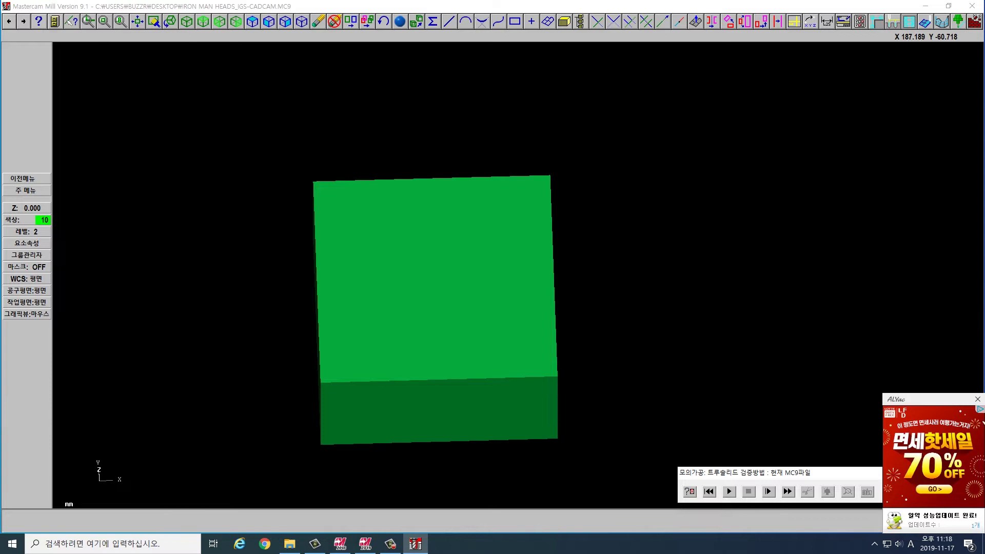
Dismiss the pop-up advertisement and restart the solid machining simulation with both contour operations selected
left_click(978, 400)
key("Escape")
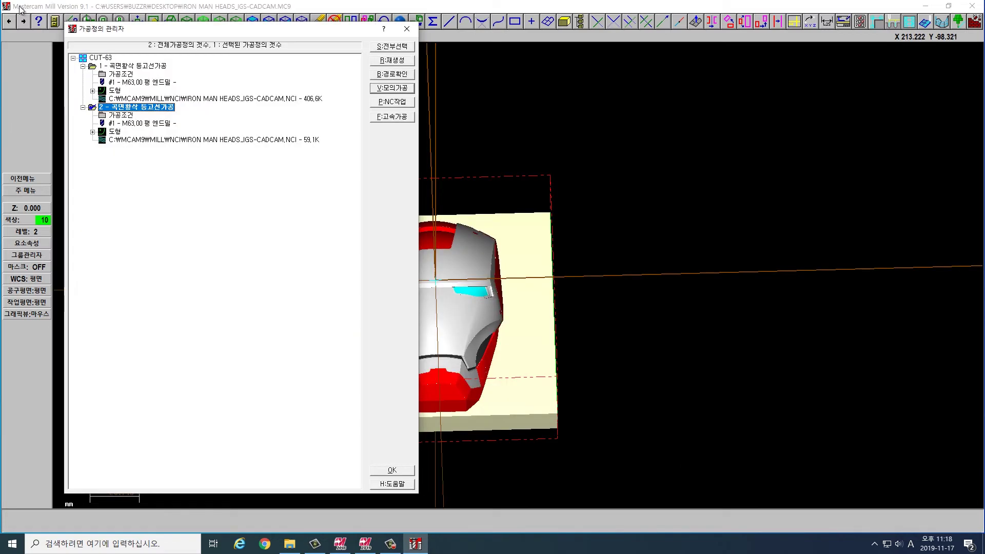
left_click(398, 48)
left_click(392, 88)
left_click(729, 492)
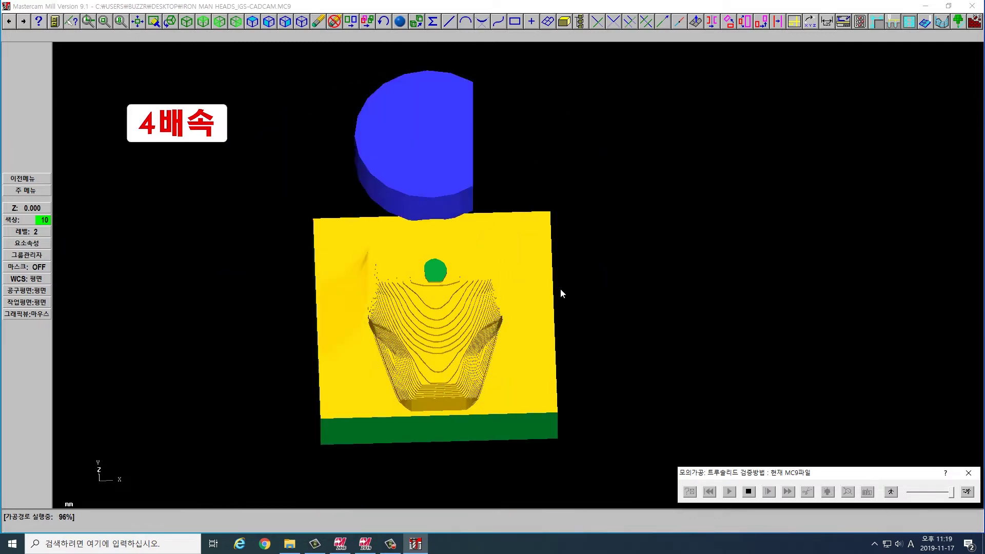
Inspect the simulated roughing result on the stock from several angles, then close the simulation
left_click_drag(523, 289, 570, 275)
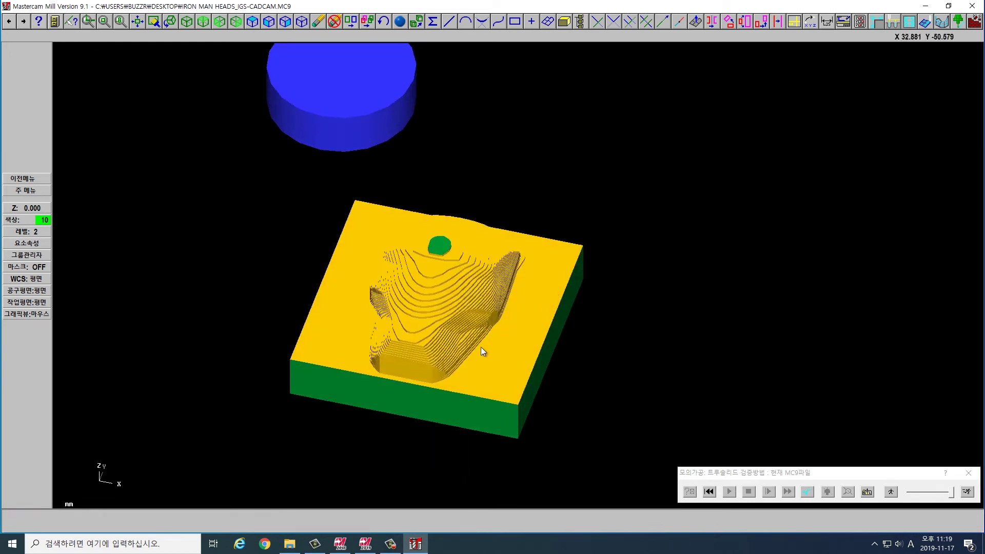
scroll(481, 347, "up", 3)
scroll(247, 352, "down", 3)
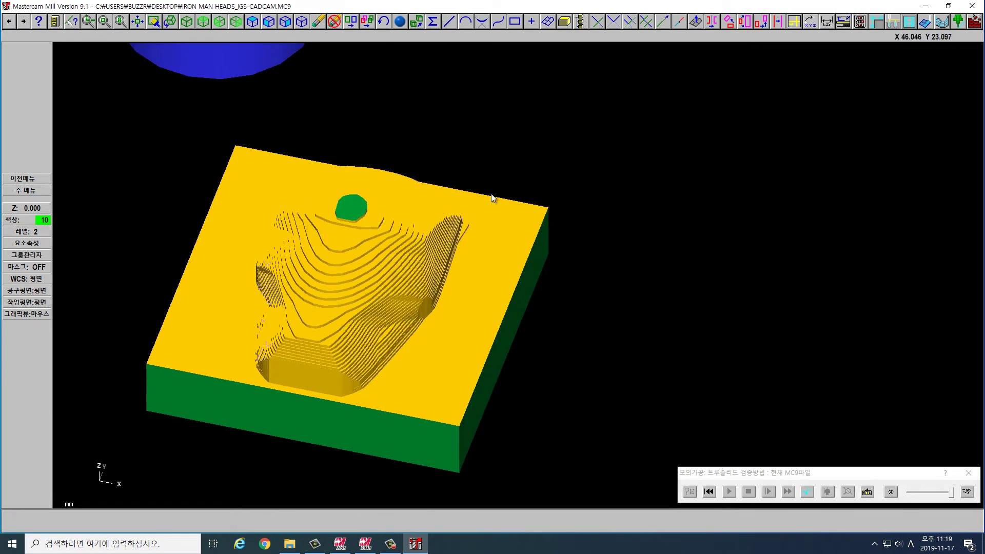
left_click_drag(360, 282, 377, 230)
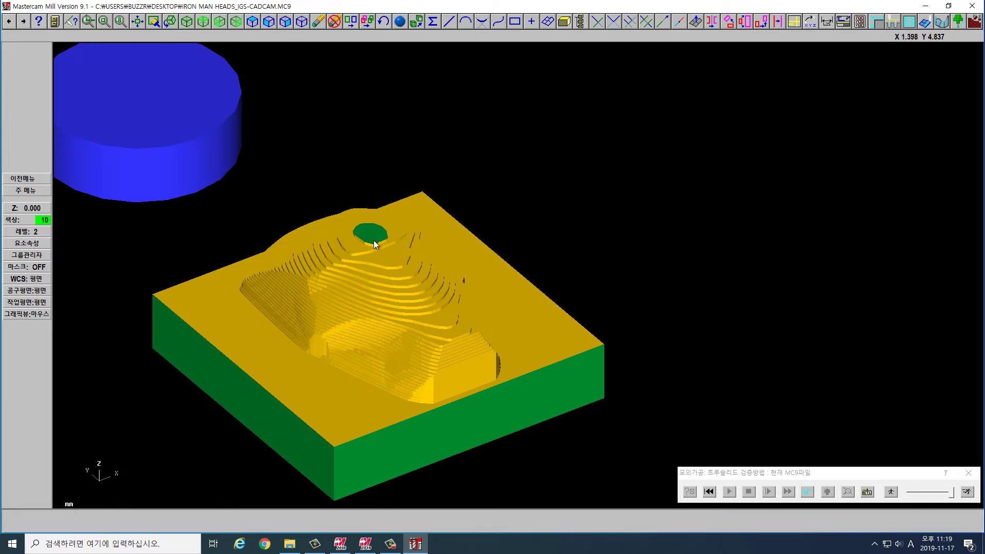
left_click(969, 473)
Create a new toolpath group named REM-12 in the operations manager
right_click(181, 187)
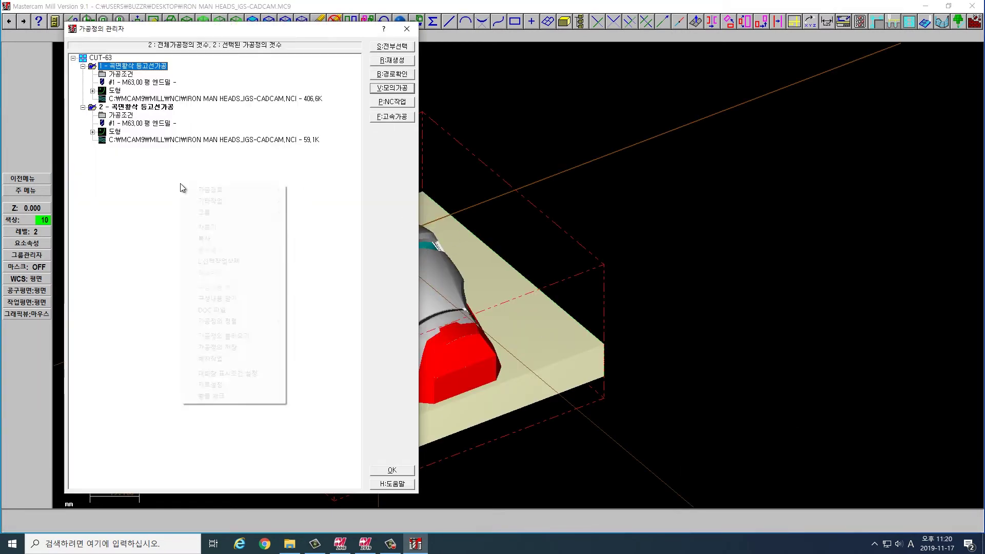
mouse_move(220, 210)
left_click(316, 208)
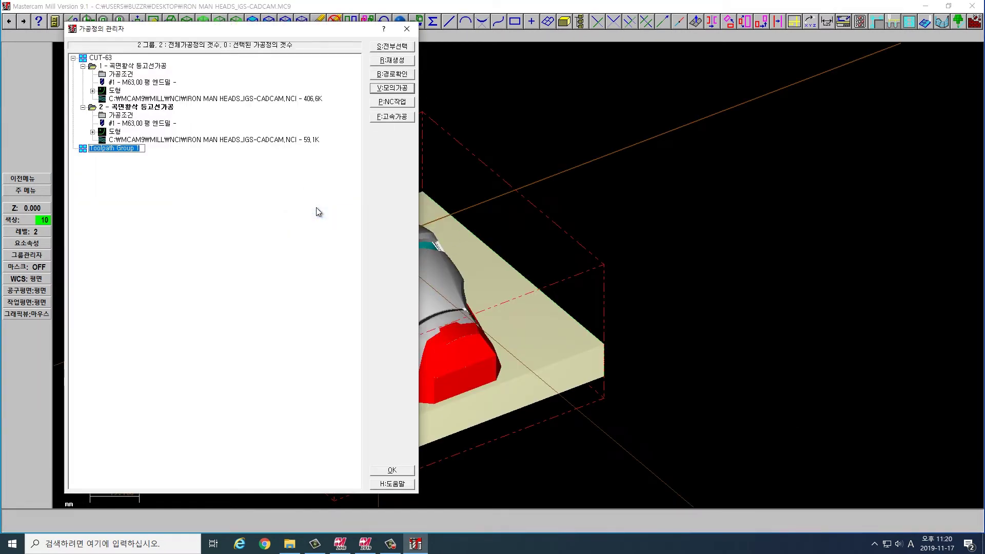
type("REM-12")
key("Return")
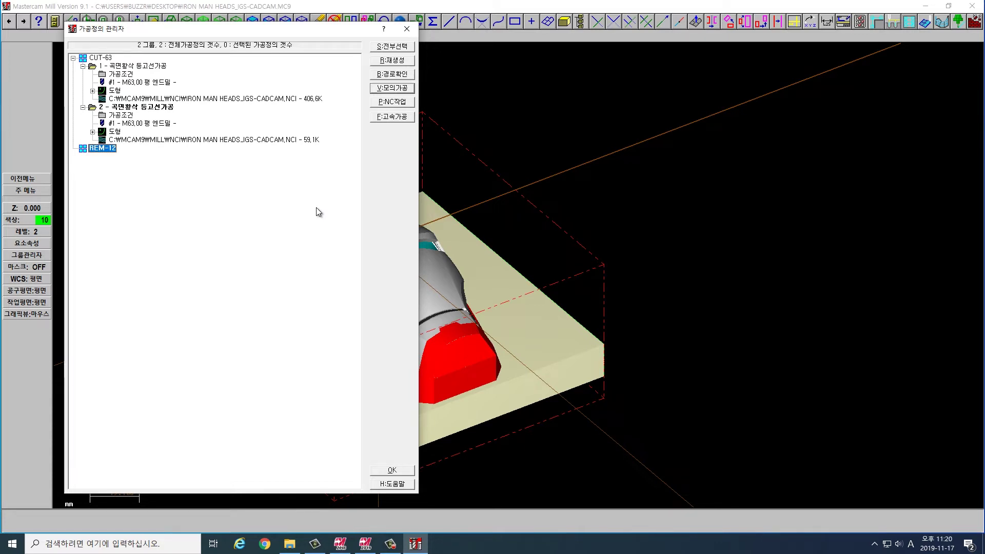
Add a surface finish contour toolpath (곡면정삭 등고선가공) to the REM-12 group, using all surfaces as drive geometry
right_click(98, 150)
mouse_move(114, 155)
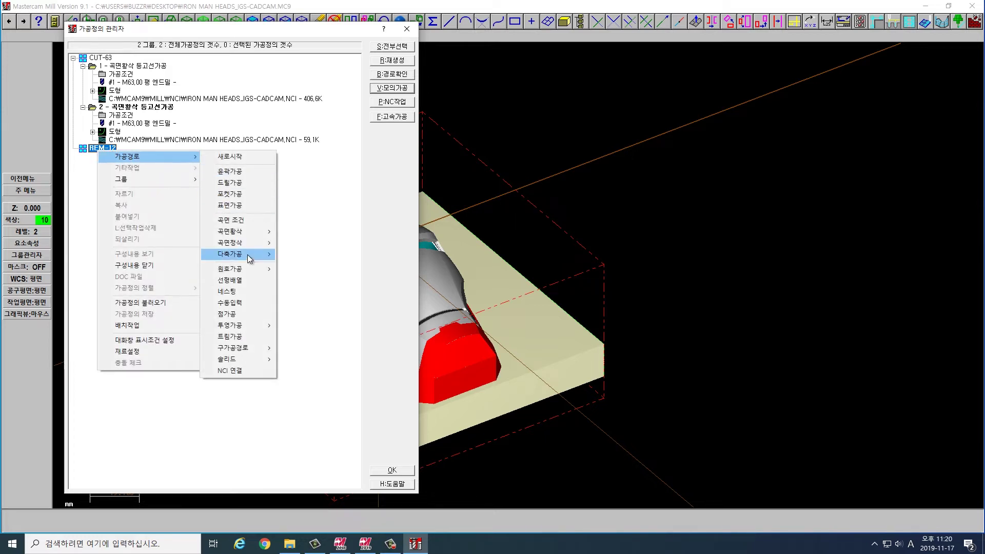
mouse_move(259, 243)
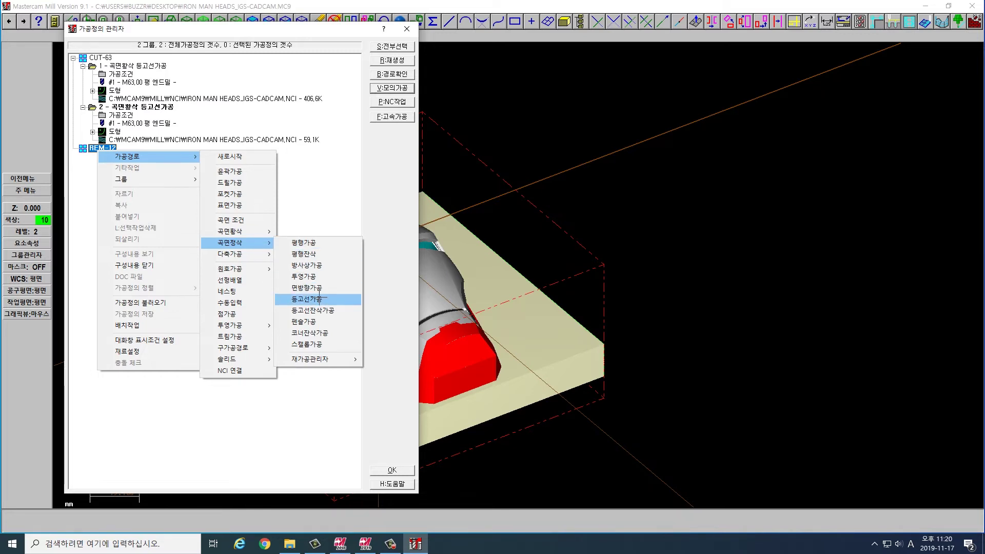
left_click(319, 299)
key("alt+1")
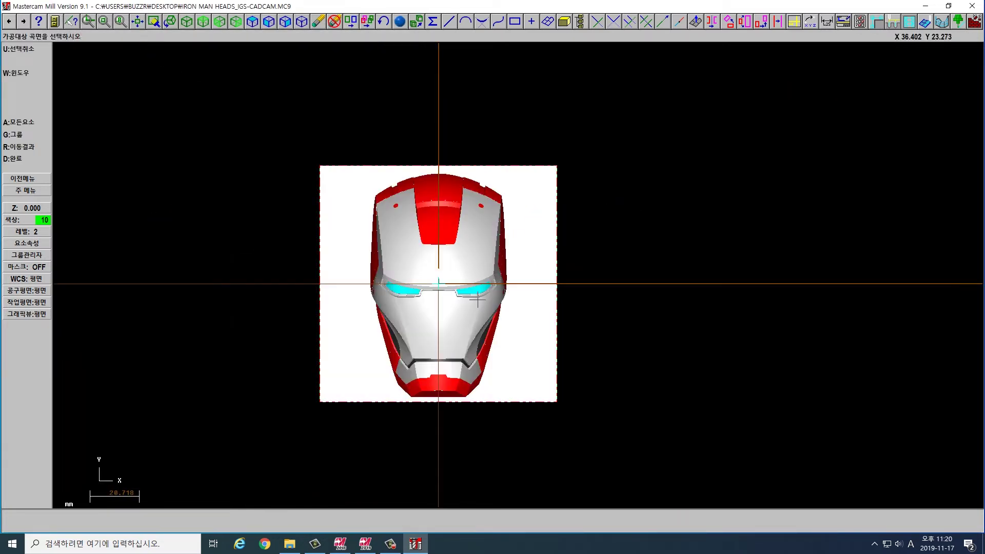
scroll(462, 313, "up", 2)
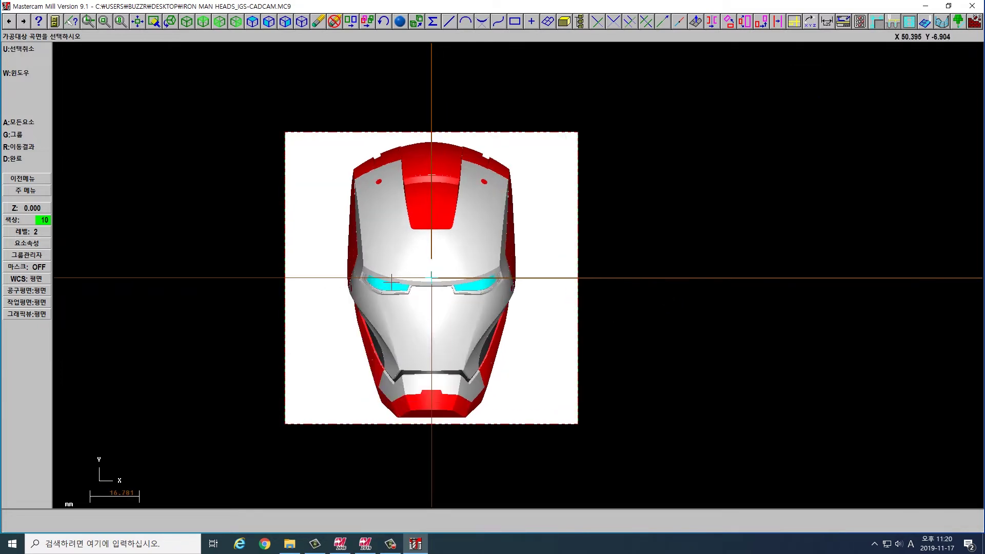
left_click(20, 122)
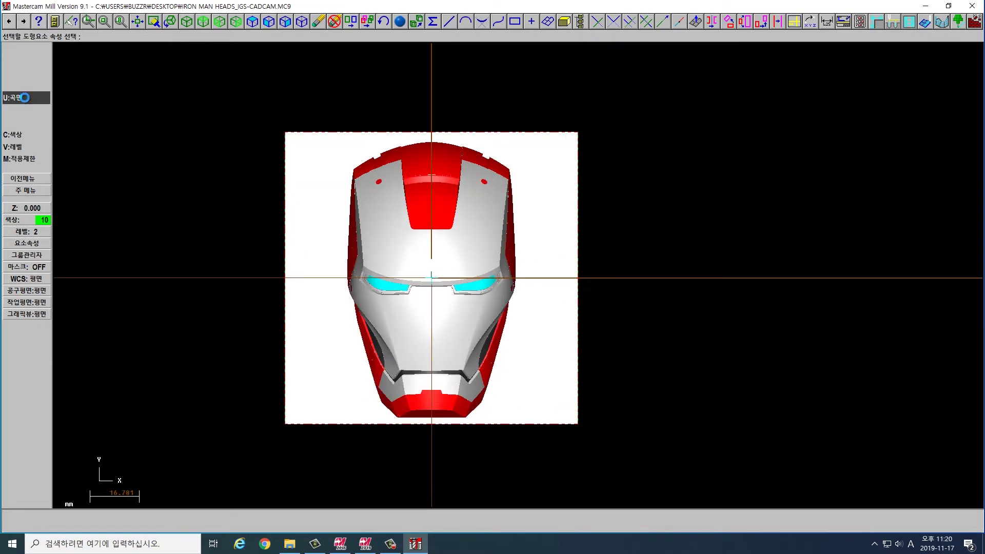
left_click(26, 97)
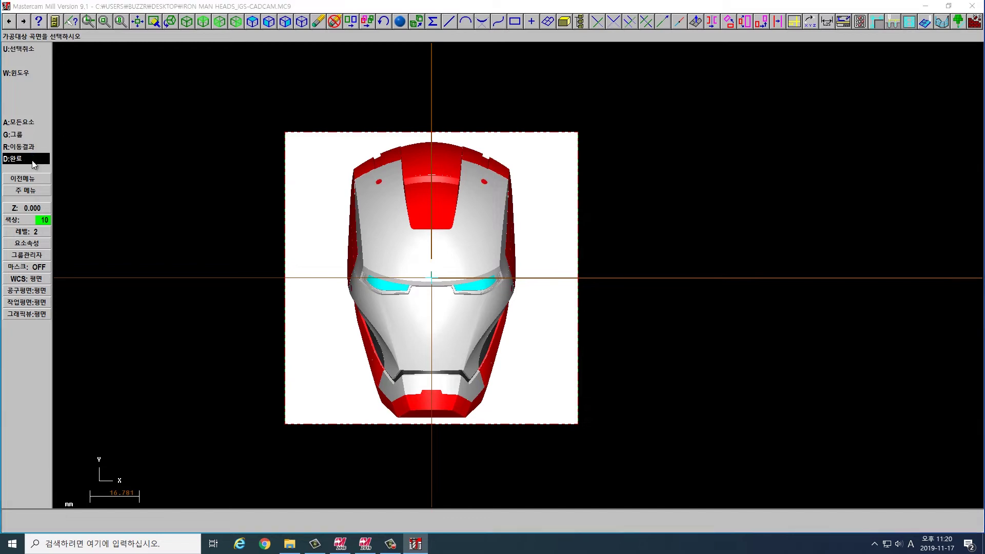
Define a new flat end mill as tool number 2 with a 12 mm diameter and 30 mm overall length
right_click(405, 188)
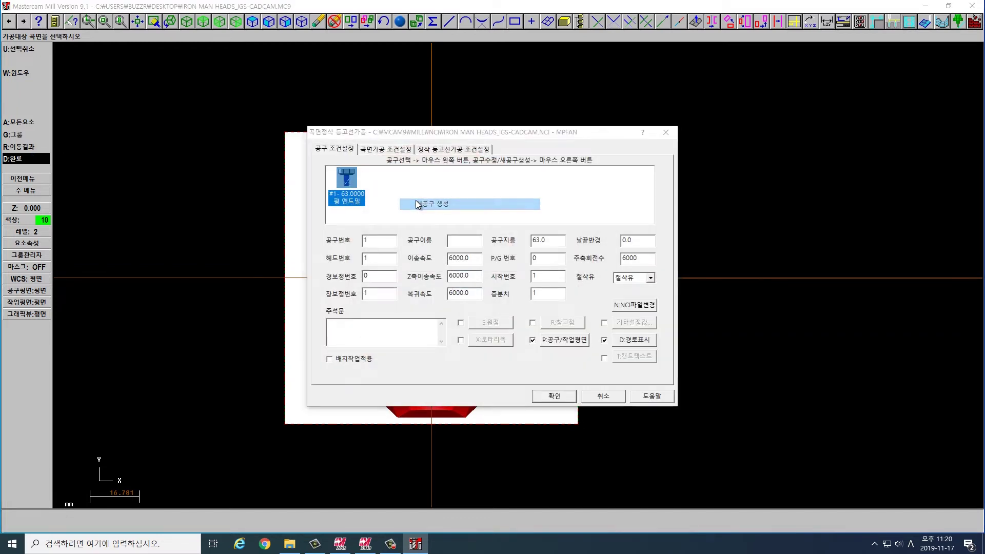
left_click(397, 258)
left_click(377, 202)
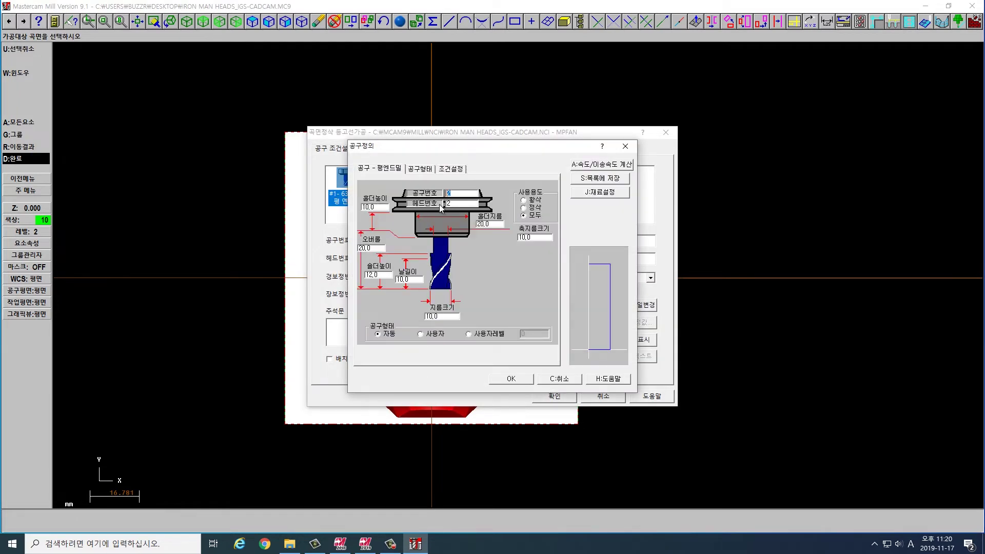
left_click(451, 170)
left_click(393, 169)
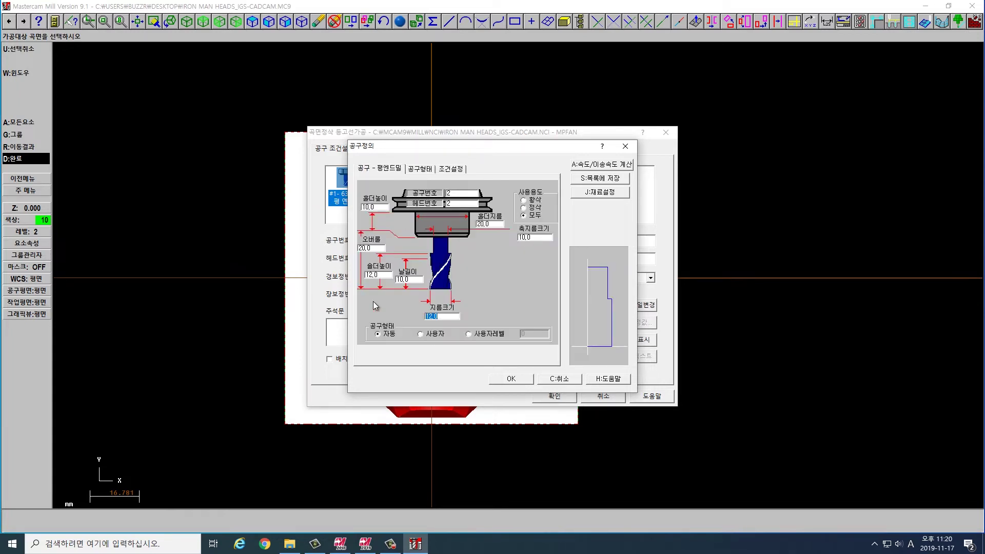
left_click(418, 280)
left_click(451, 169)
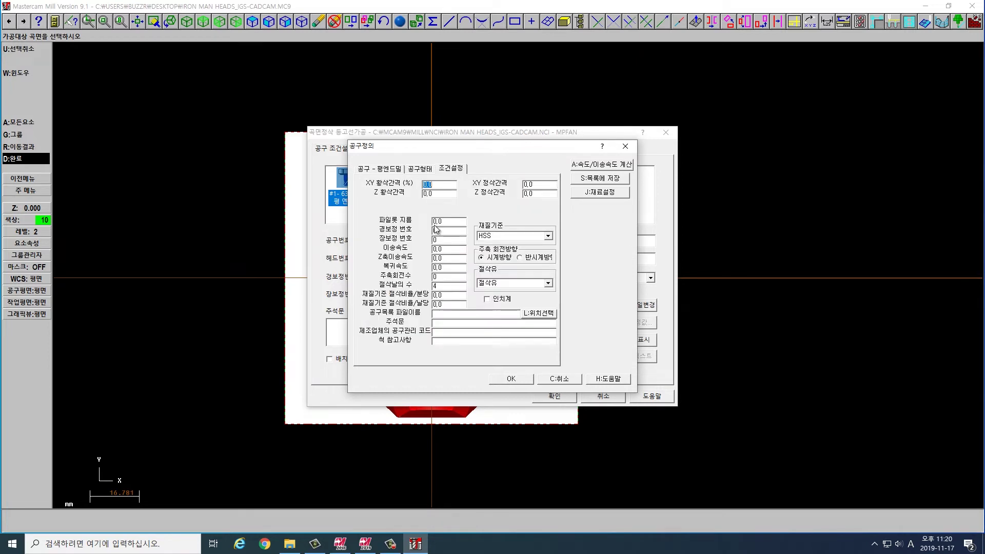
left_click(393, 169)
left_click(366, 249)
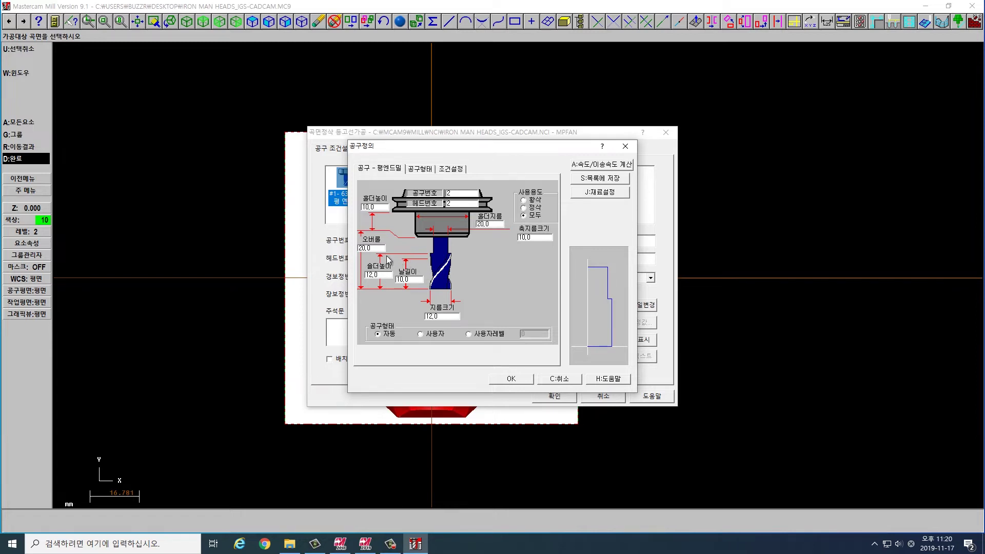
type("30")
key("Tab")
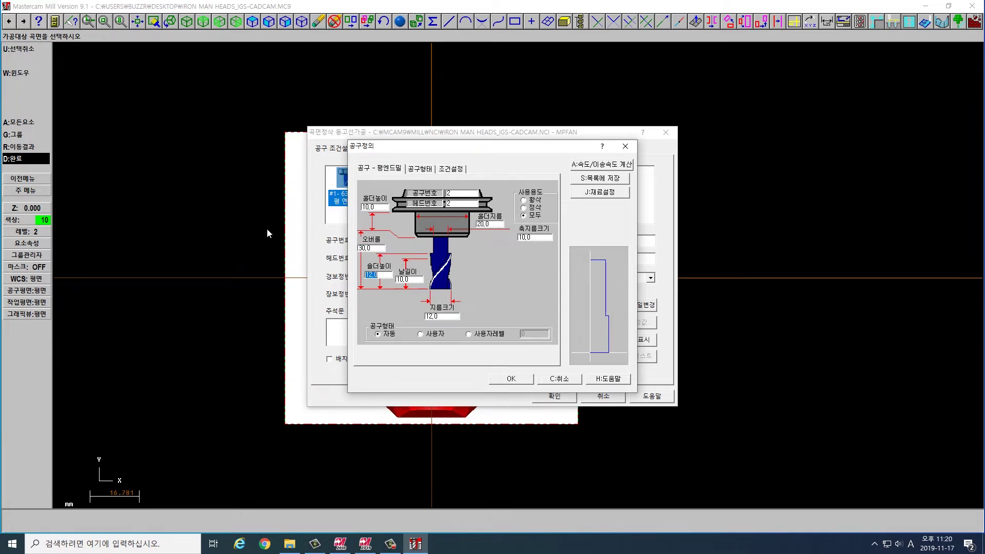
left_click(511, 379)
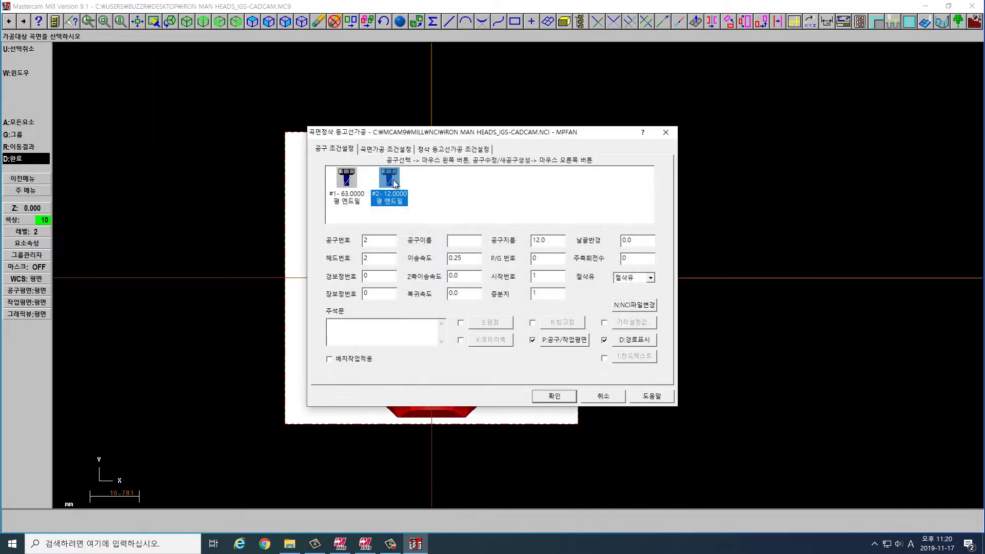
Set the clearance height to 30 and incremental feed plane to 2.0, disable the retract height, and enable rapid retract
left_click(385, 150)
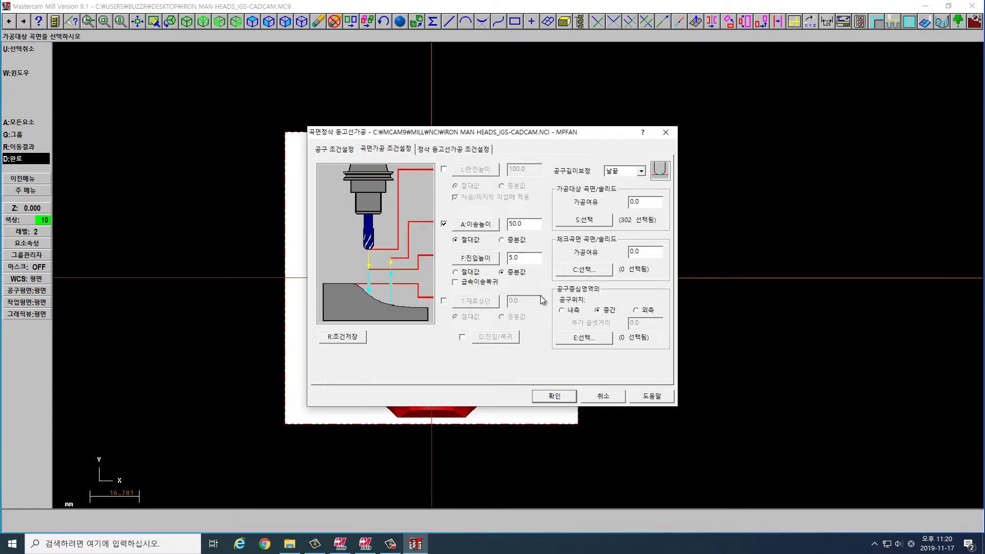
left_click(444, 169)
double_click(506, 171)
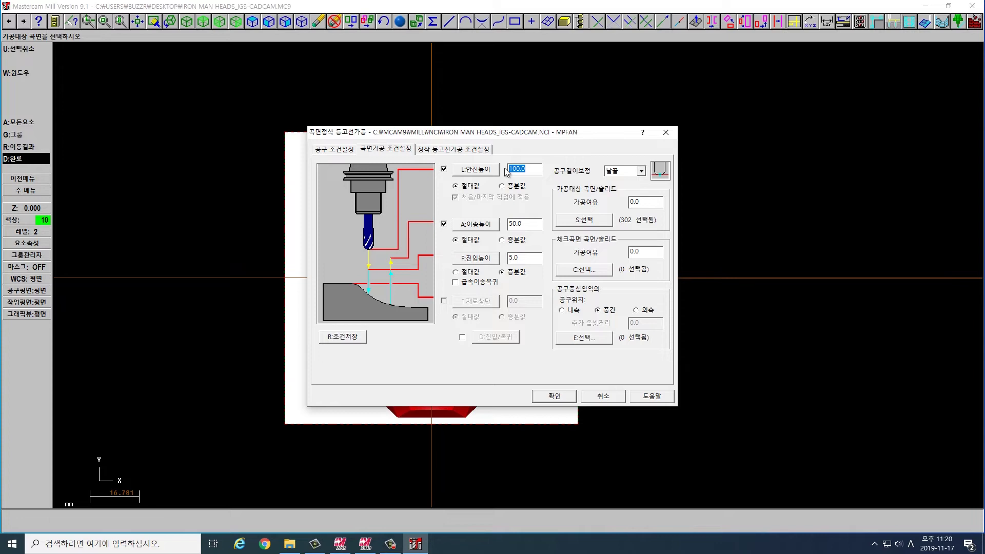
type("30.0")
double_click(514, 170)
left_click(443, 224)
double_click(513, 258)
type("2.0")
left_click(466, 282)
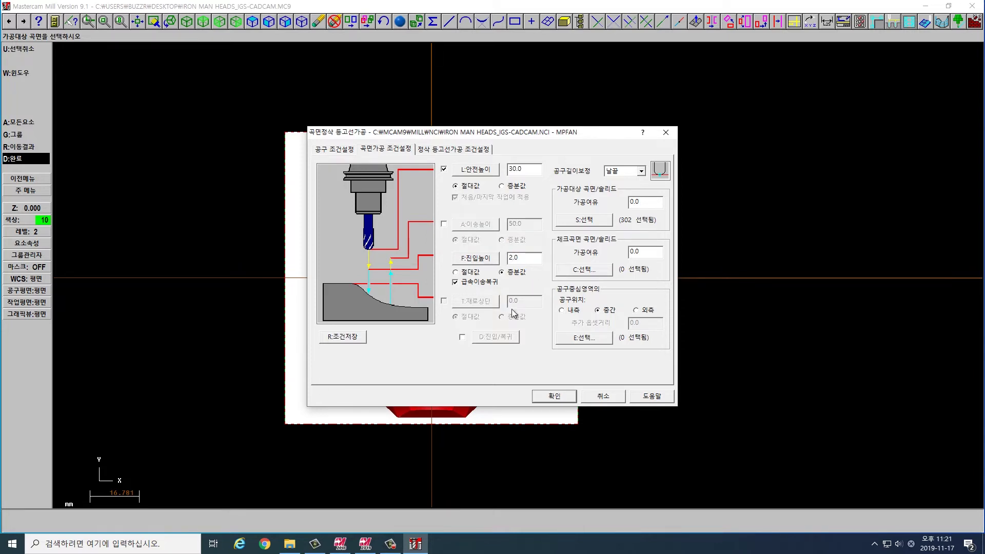
Set the drive surface stock allowance to 0.3 and the maximum Z step to 0.5
double_click(636, 201)
type("0.3")
left_click(461, 147)
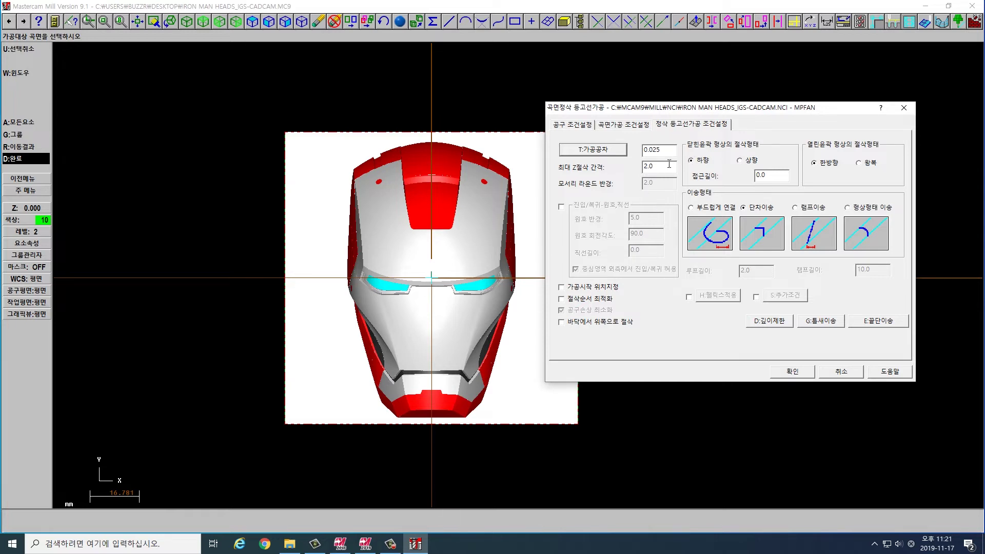
type(".5")
key("shift+Home")
Set the 12 mm end mill's feed rate to 4000, plunge and retract rates to 2000, and spindle speed to 8000
left_click(570, 125)
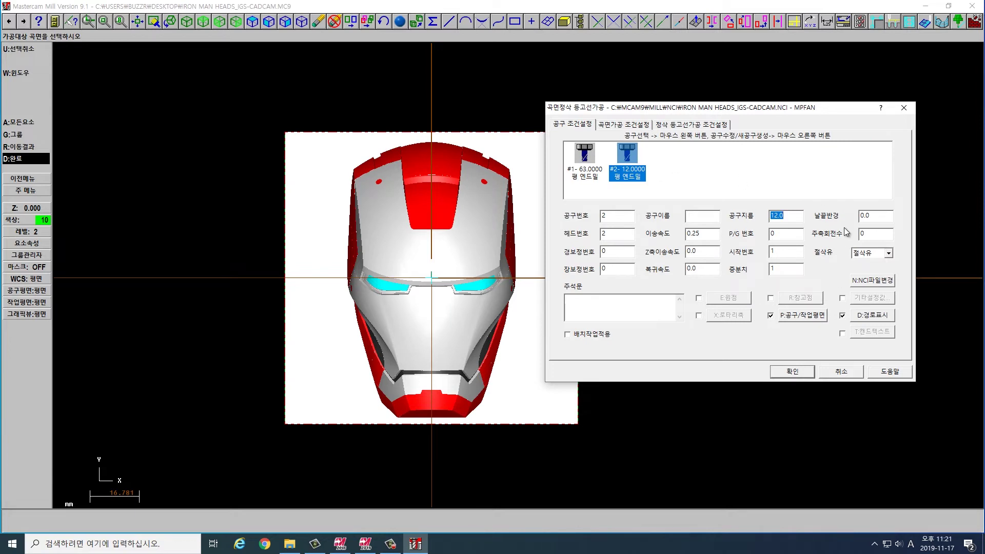
left_click(635, 147)
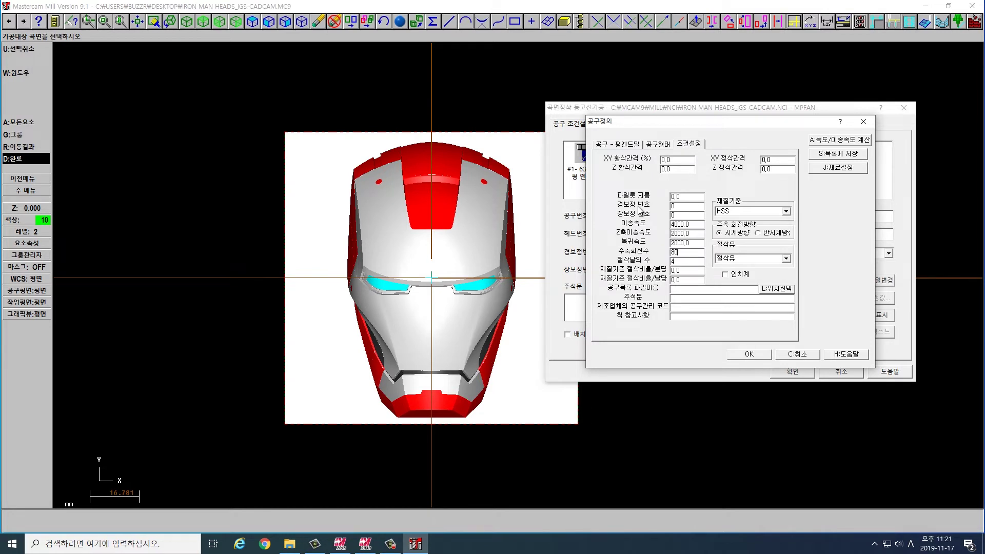
type("0")
key("Tab")
left_click(765, 355)
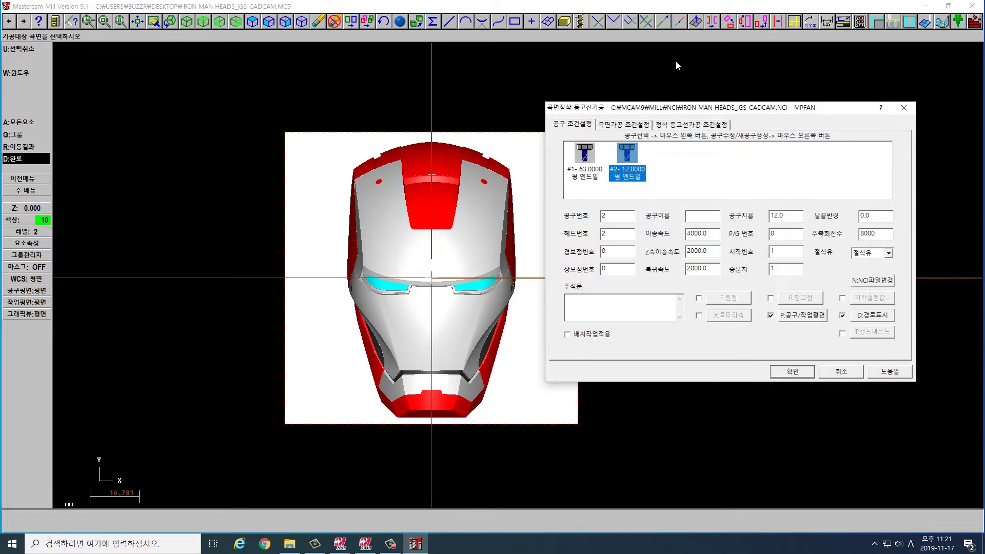
Review the finish contour's surface parameters, complete the tool containment prompt, and generate the toolpath
left_click(636, 124)
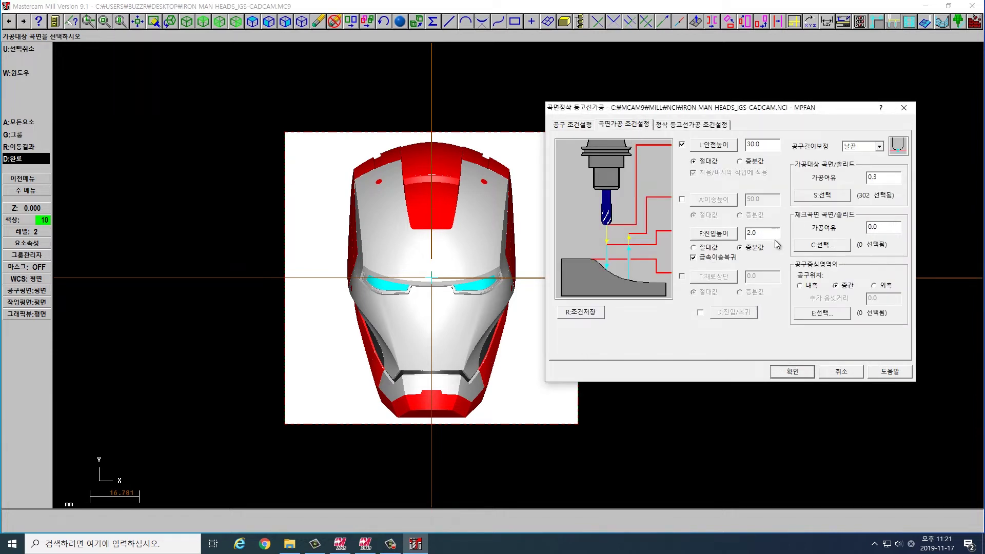
double_click(777, 235)
key("alt+e")
left_click(7, 145)
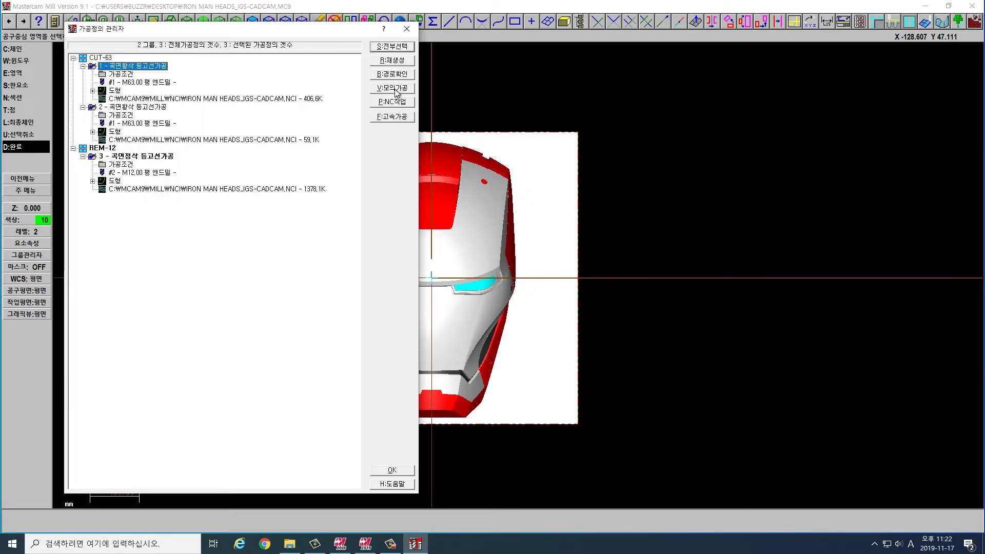
Run the solid machining simulation of all three operations, adjusting the view and simulation speed during the cut
left_click(392, 89)
left_click(730, 492)
left_click_drag(489, 302, 602, 275)
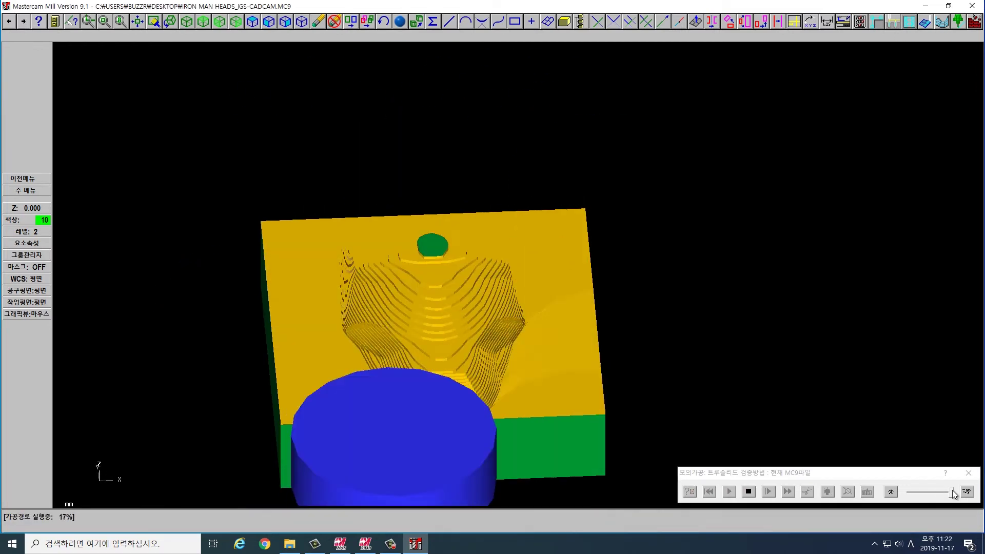
left_click_drag(513, 288, 509, 320)
right_click(409, 337)
left_click(443, 328)
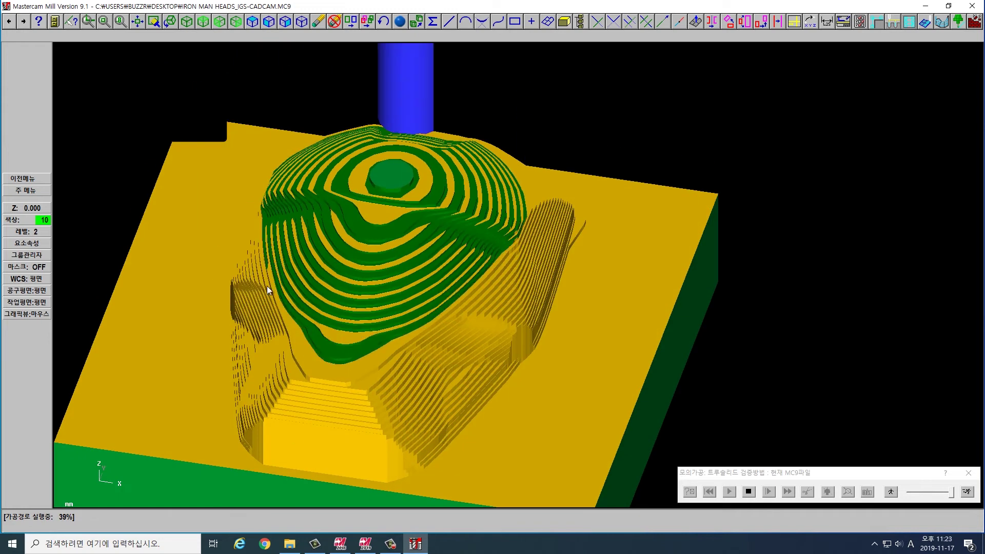
left_click(949, 491)
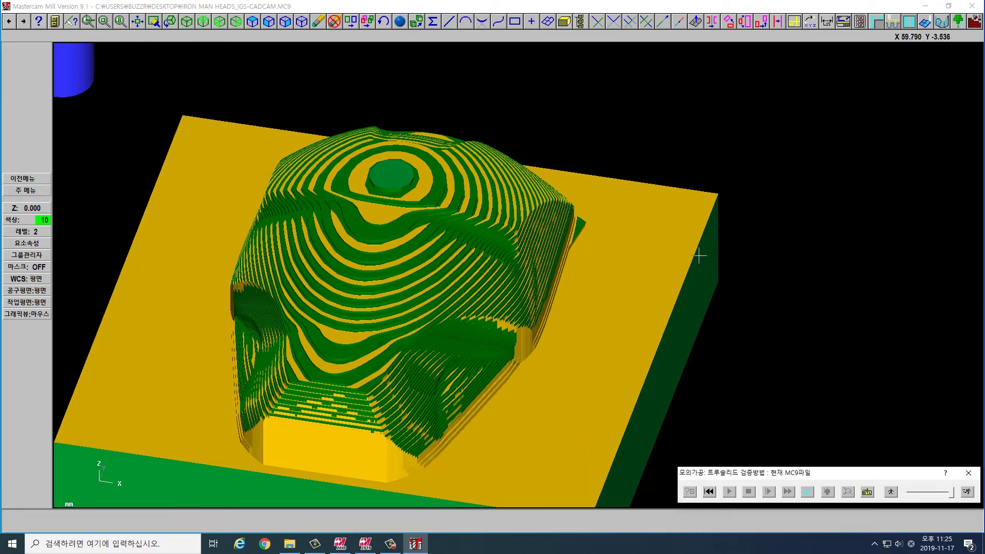
Examine the simulated head in an isometric view and closely inspect the leftover material along its lower edge
right_click(686, 279)
left_click(698, 287)
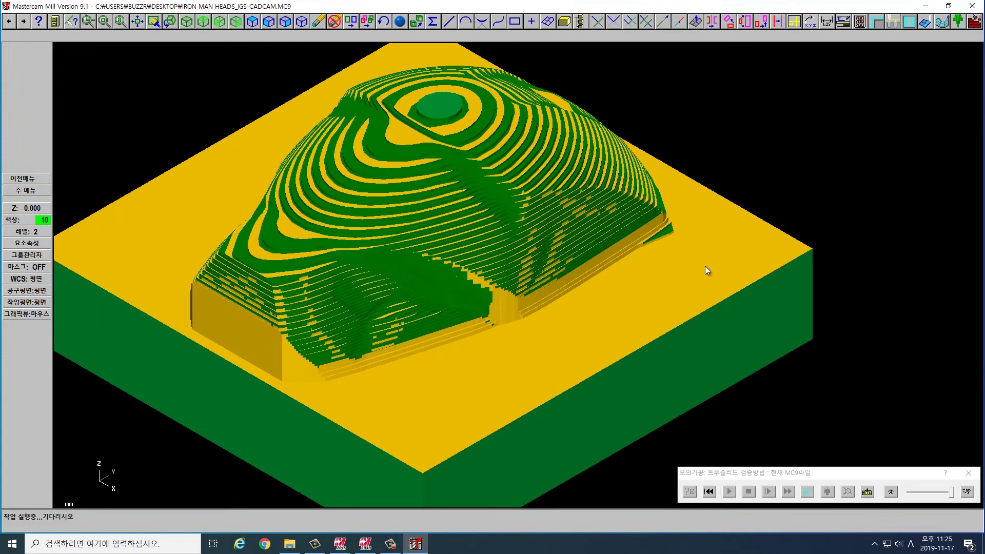
left_click(705, 266)
scroll(662, 241, "up", 3)
scroll(652, 228, "up", 3)
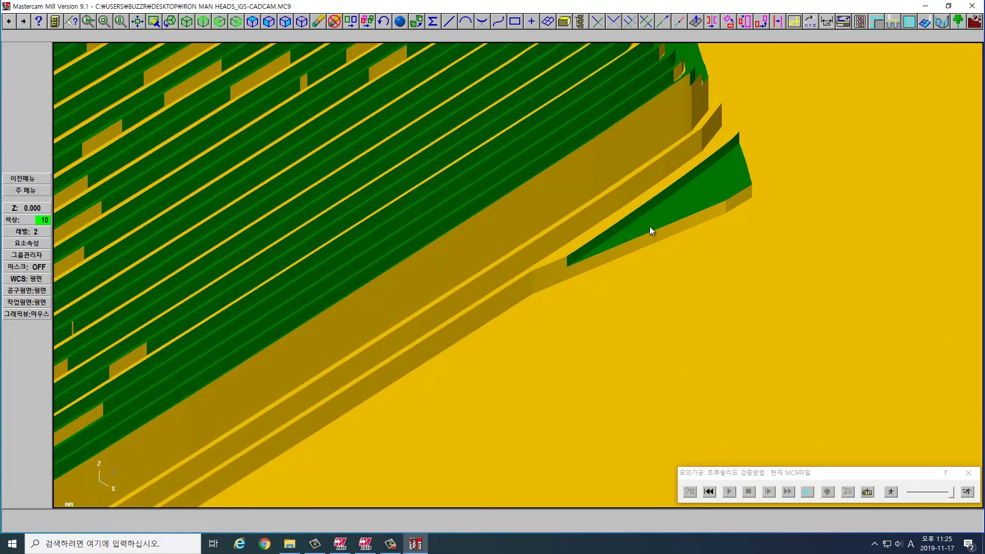
Inspect the leftover material on the simulated head at full and close range, return to the top view, and exit the simulation
scroll(650, 228, "down", 2)
scroll(648, 237, "down", 4)
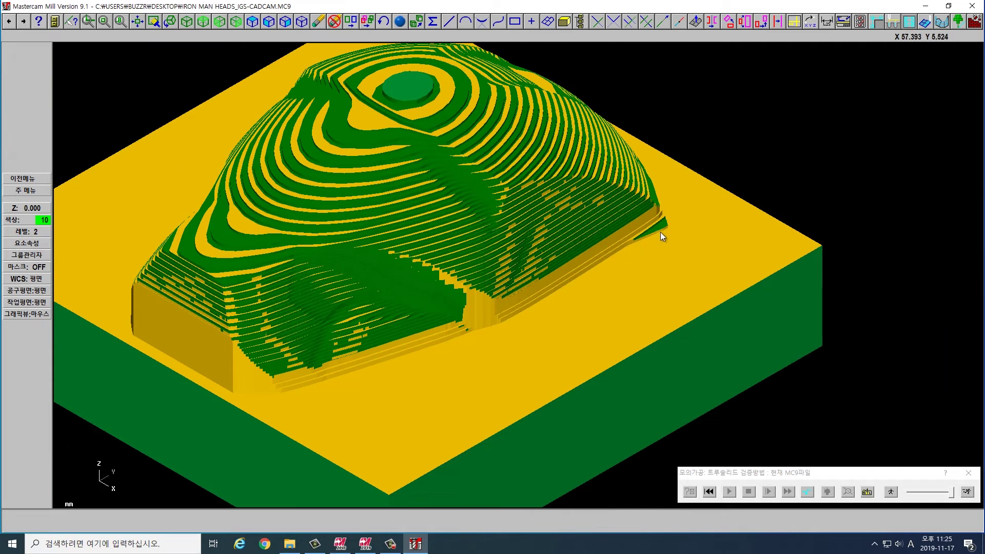
scroll(625, 248, "up", 2)
scroll(626, 245, "down", 2)
right_click(630, 245)
left_click(662, 256)
scroll(584, 298, "down", 5)
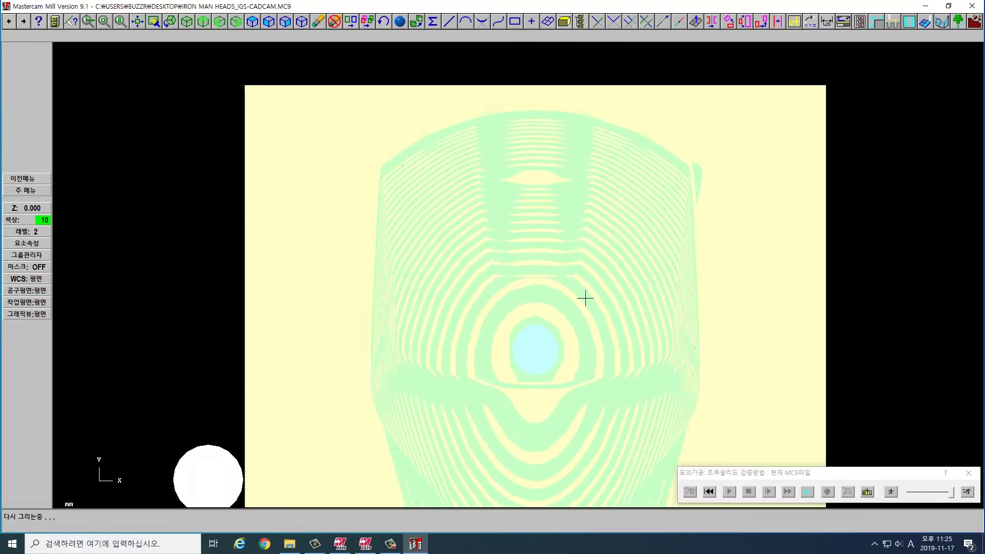
left_click(967, 491)
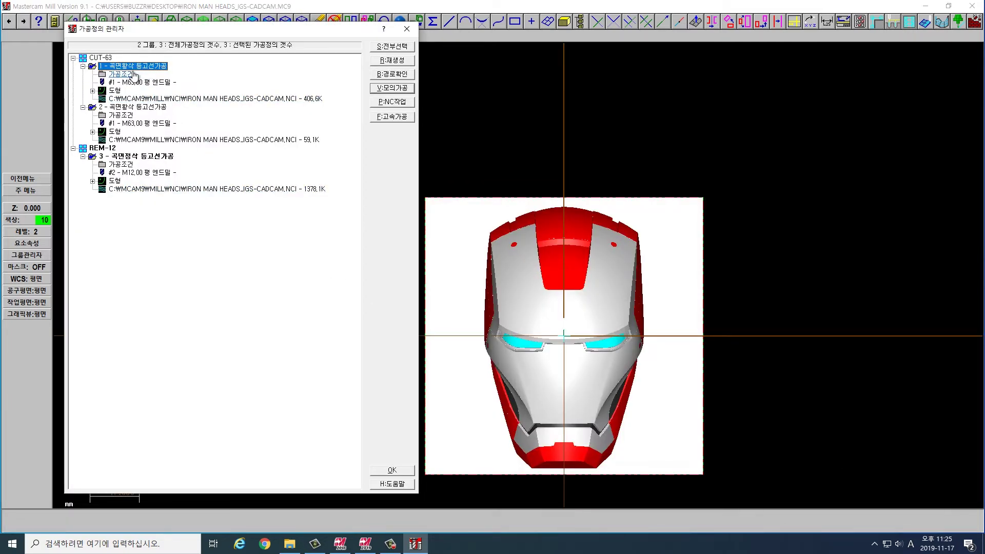
Review the second 63 mm rough contour's contour parameters, accept them, and regenerate its toolpath
left_click(121, 115)
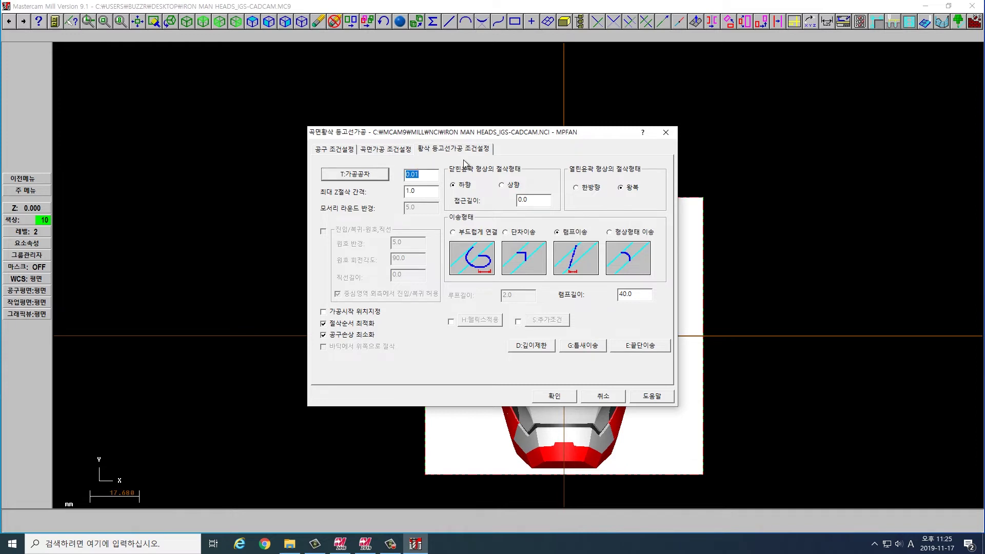
left_click(554, 396)
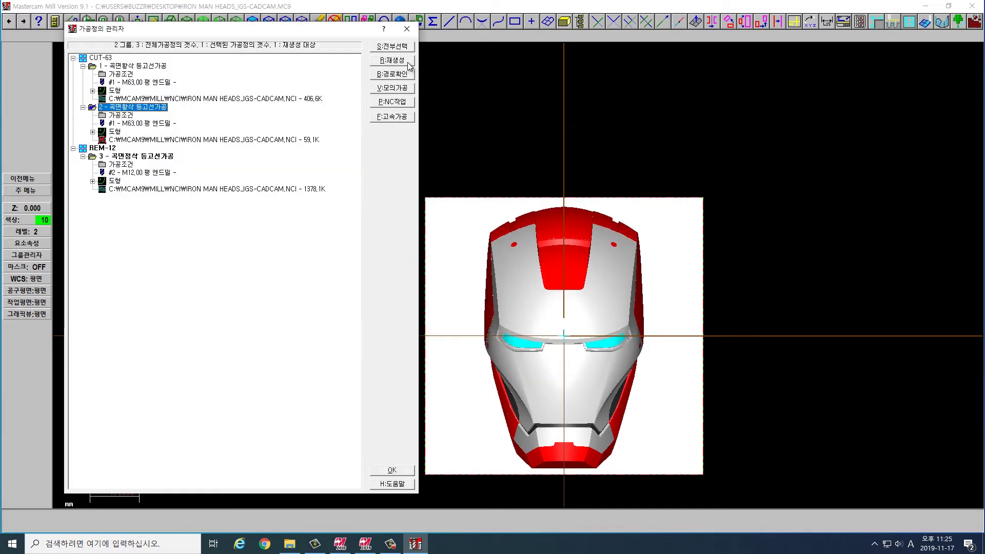
left_click(405, 61)
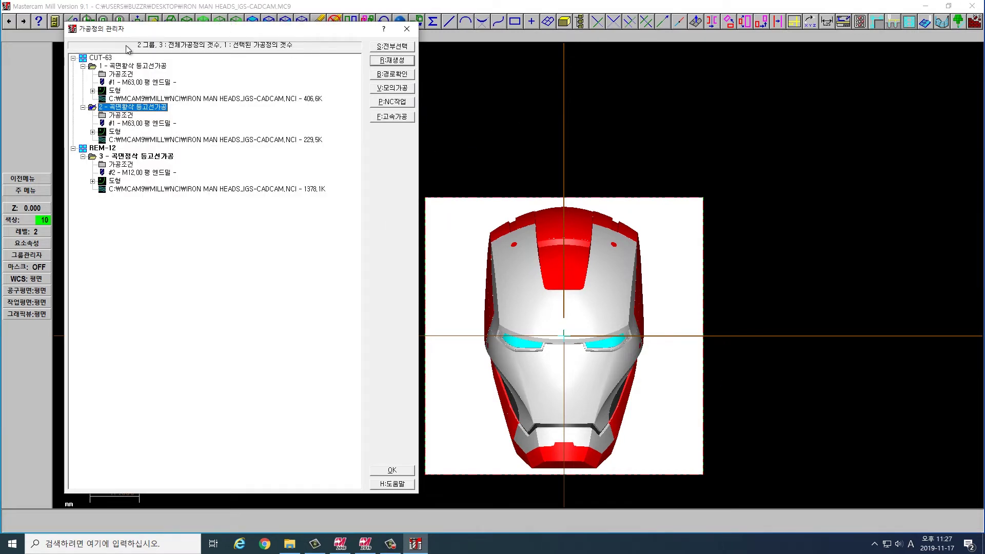
Run the solid machining simulation of both rough contours in the CUT-63 group
left_click(97, 60)
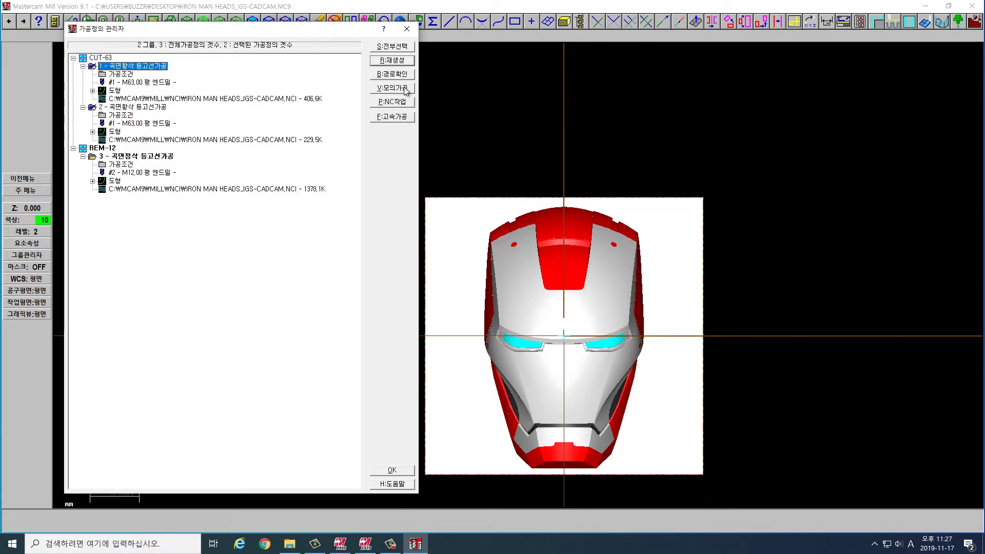
left_click(392, 88)
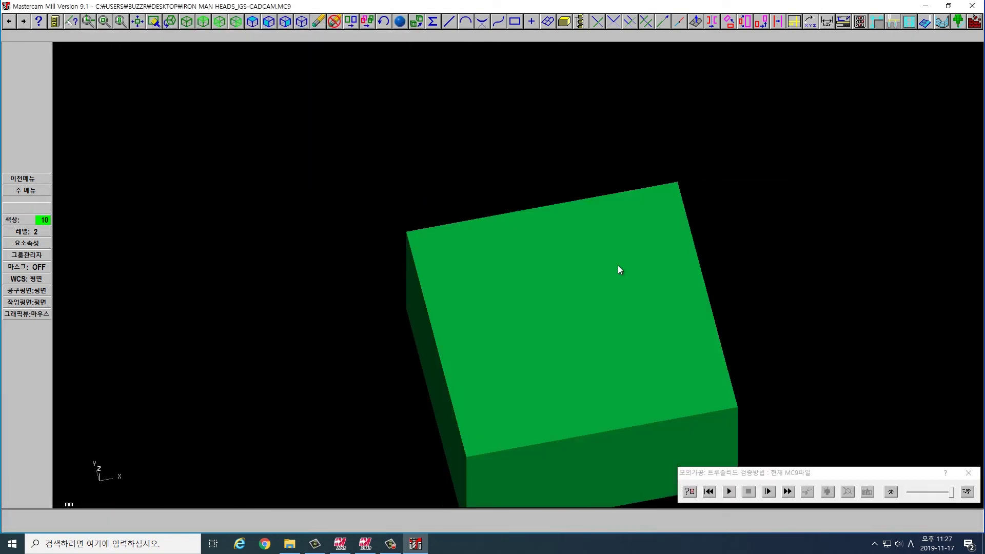
left_click(729, 492)
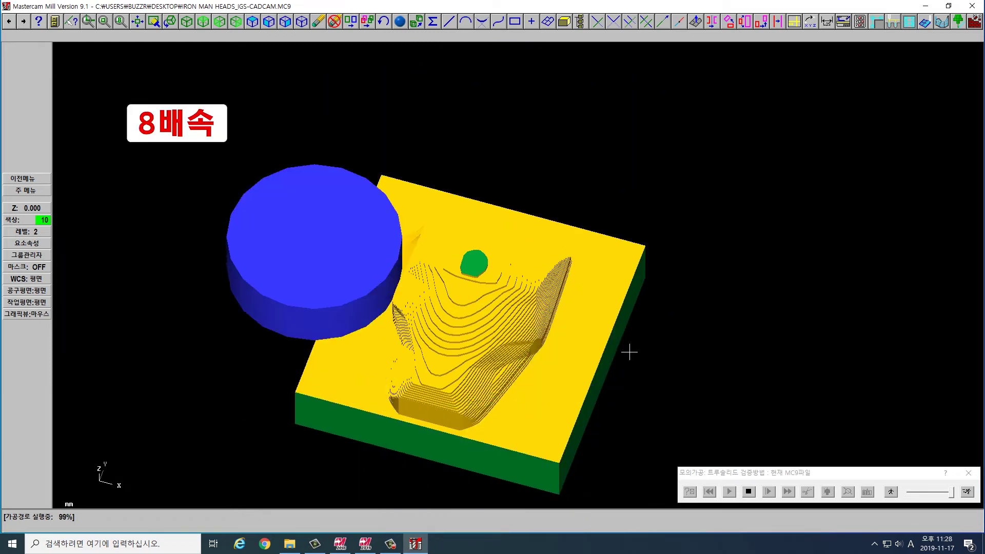
left_click(807, 492)
Examine the stepped contours on the simulated roughing result up close, restore the top view, and leave the simulation
middle_click_drag(589, 254, 549, 253)
scroll(681, 280, "up", 8)
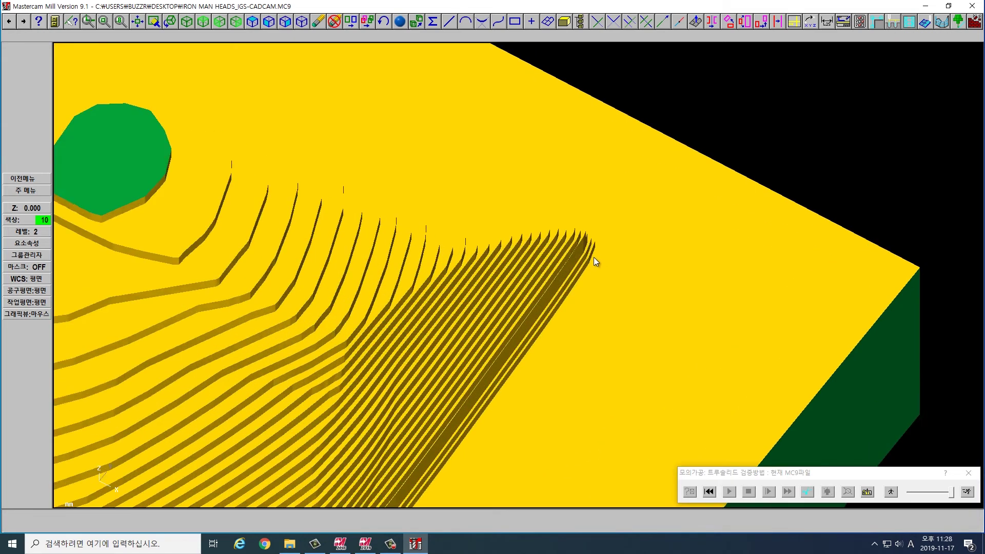
scroll(592, 251, "down", 8)
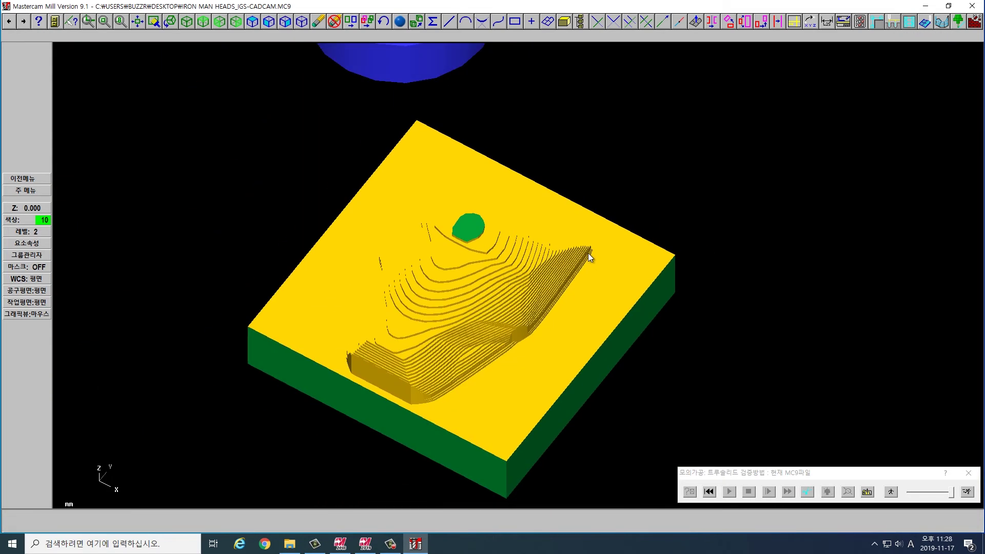
scroll(587, 255, "up", 3)
scroll(588, 257, "down", 4)
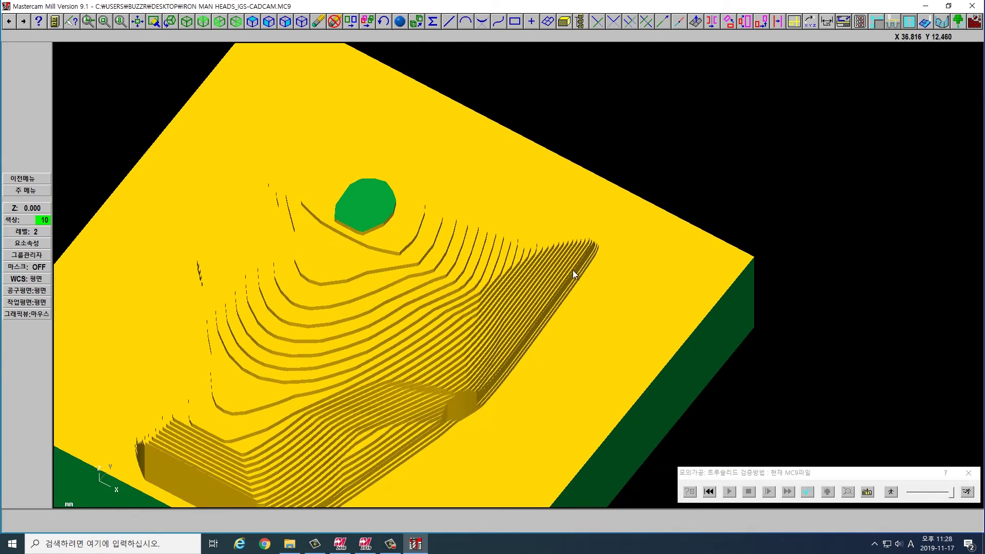
right_click(573, 270)
left_click(616, 293)
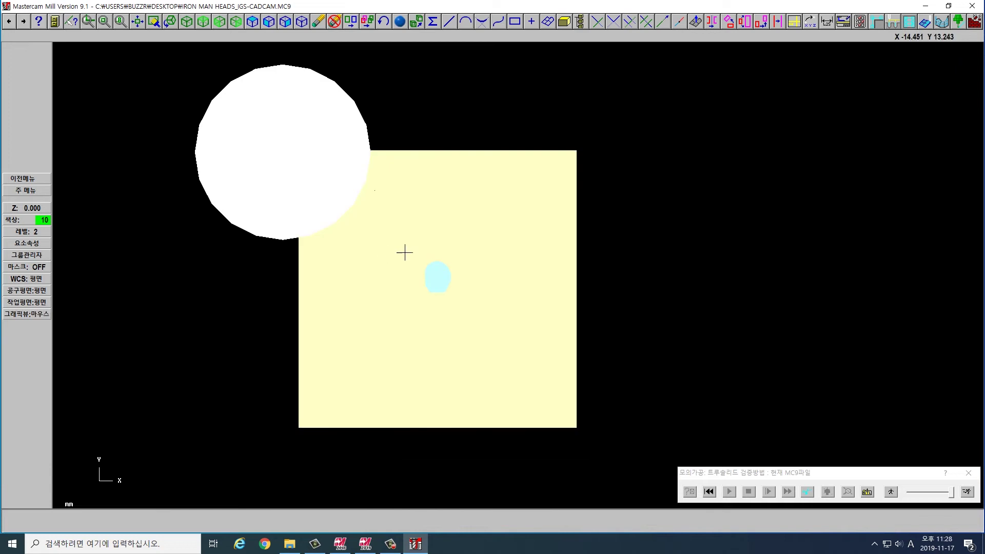
scroll(395, 253, "up", 2)
middle_click_drag(420, 253, 461, 242)
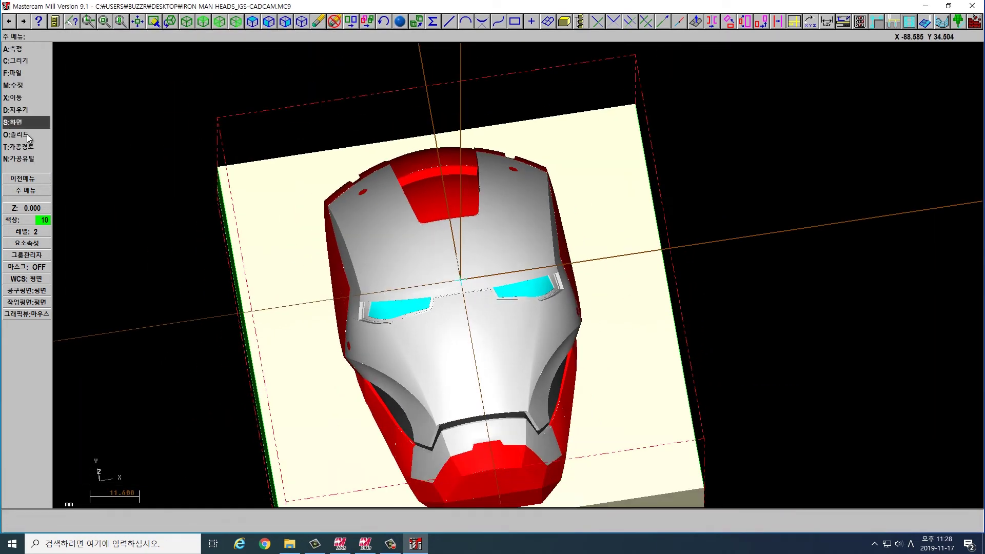
Rerun the CUT-63 solid simulation from the operations manager, tilt the view during the cut, and close it partway
left_click(20, 147)
left_click(26, 134)
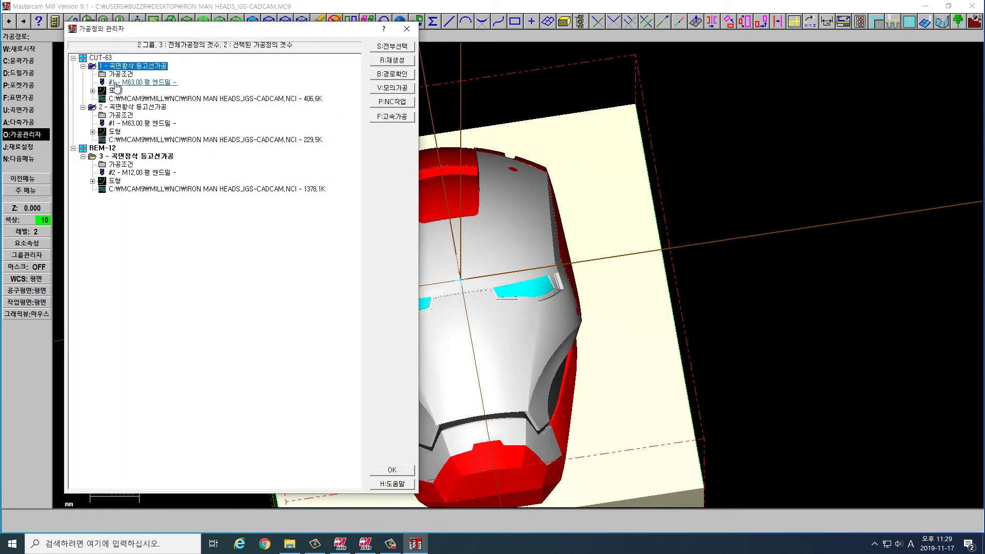
left_click(405, 86)
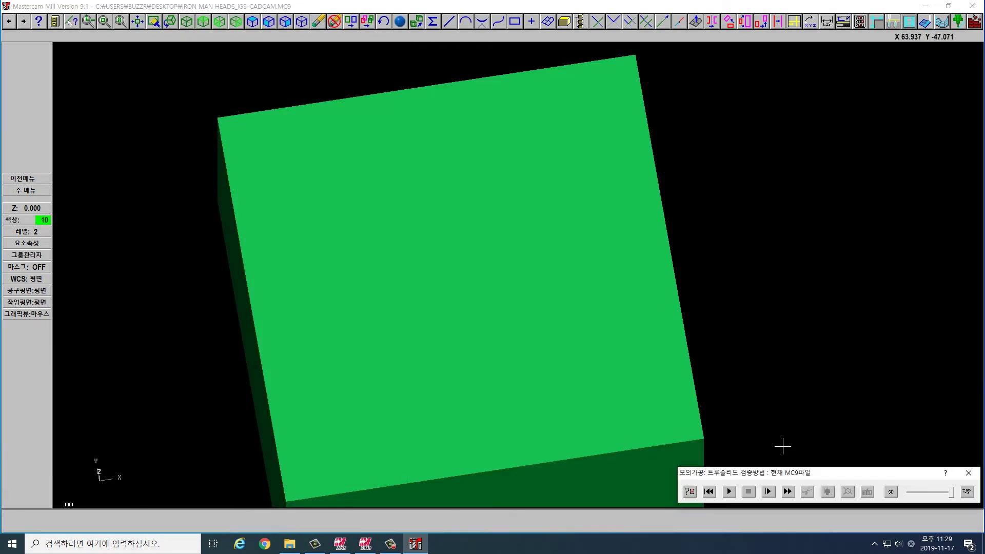
left_click(732, 491)
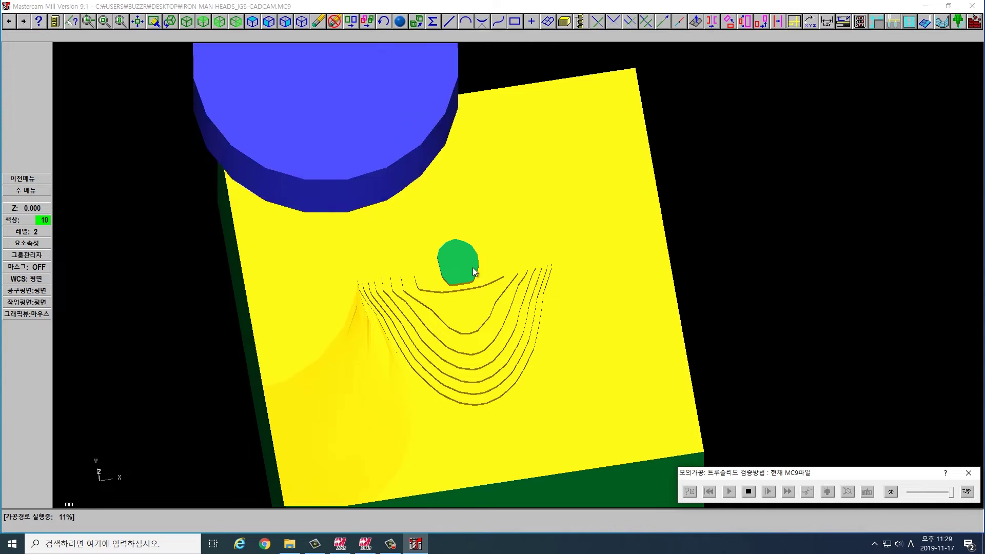
right_click(513, 251)
left_click(529, 246)
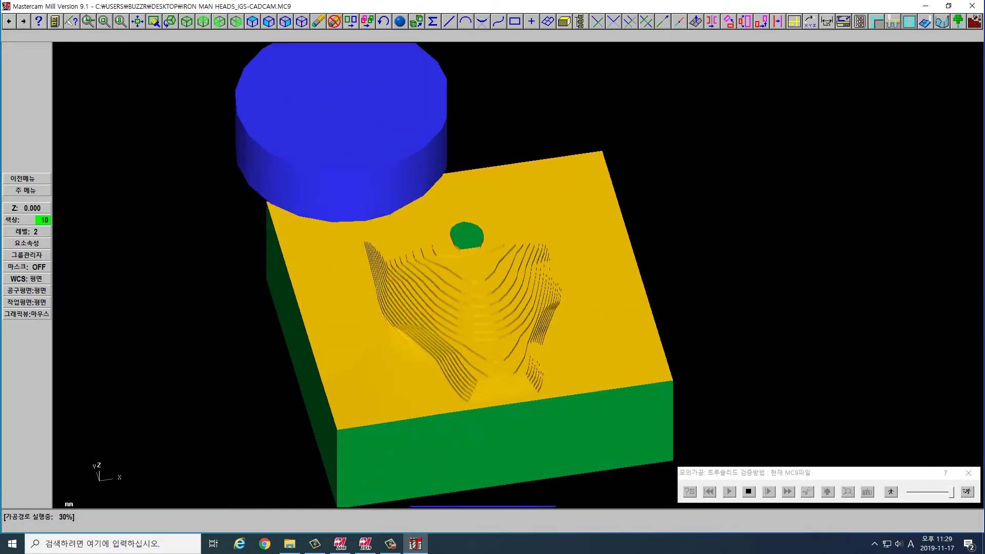
left_click(968, 473)
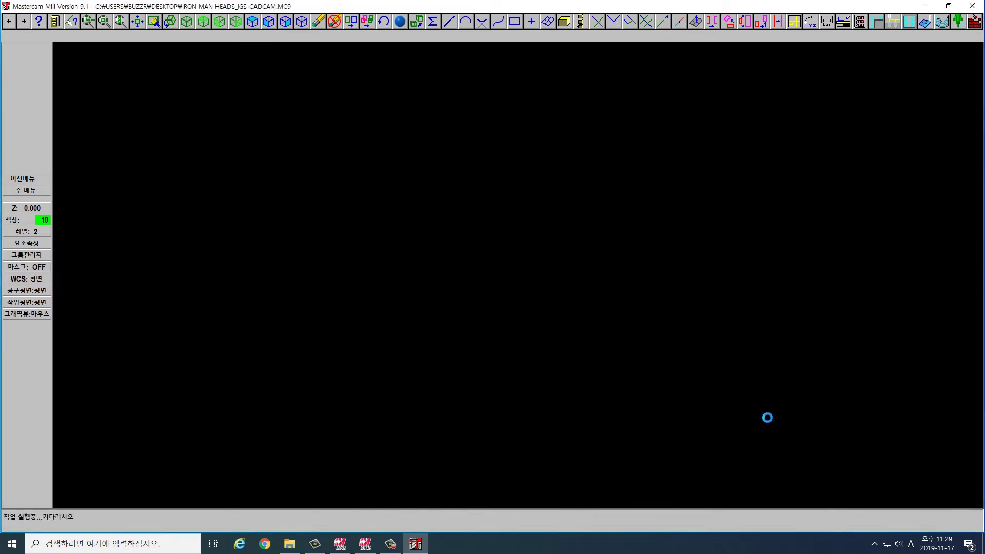
Add a surface finish shallow operation (등고선잔삭가공) to the REM-12 group with all surfaces as the machining surfaces
left_click(127, 157)
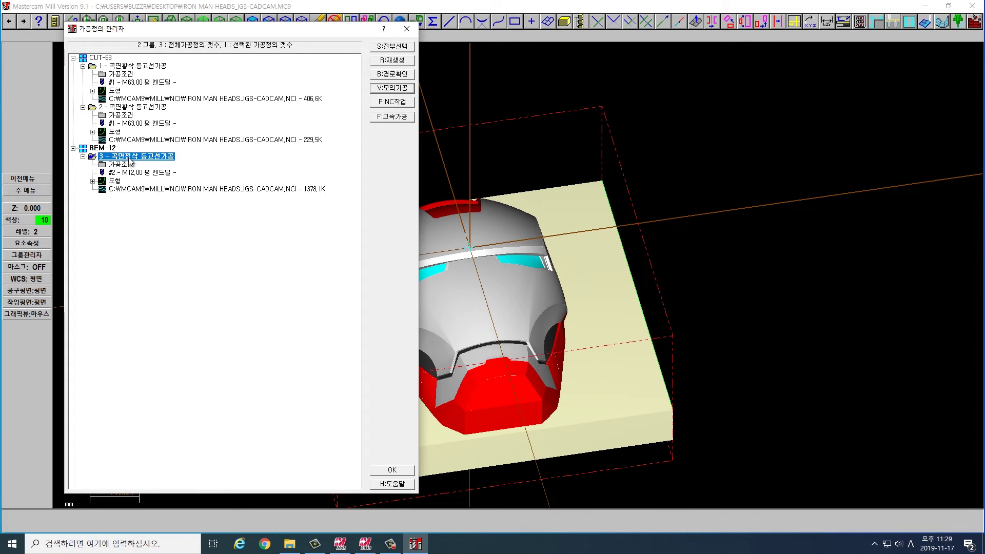
right_click(127, 158)
mouse_move(147, 171)
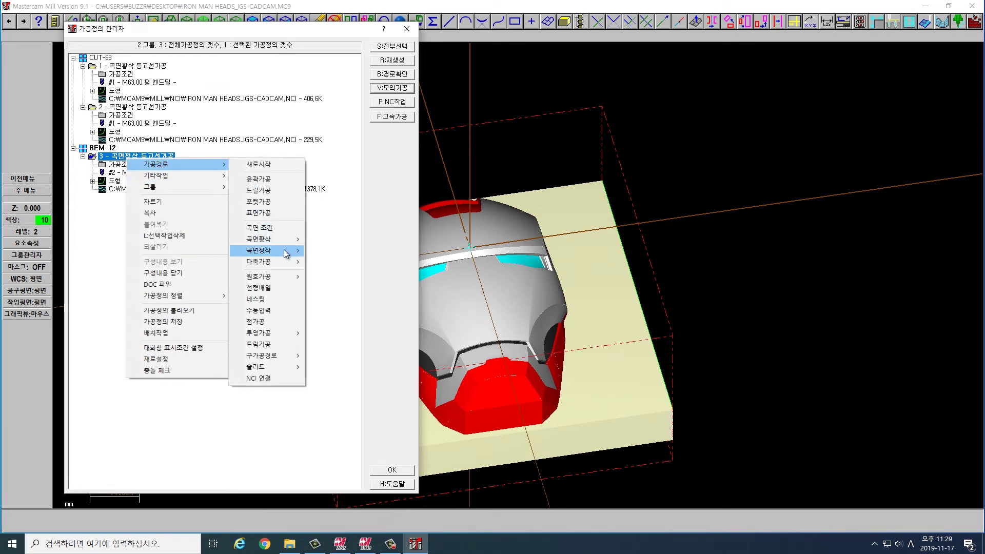
mouse_move(285, 251)
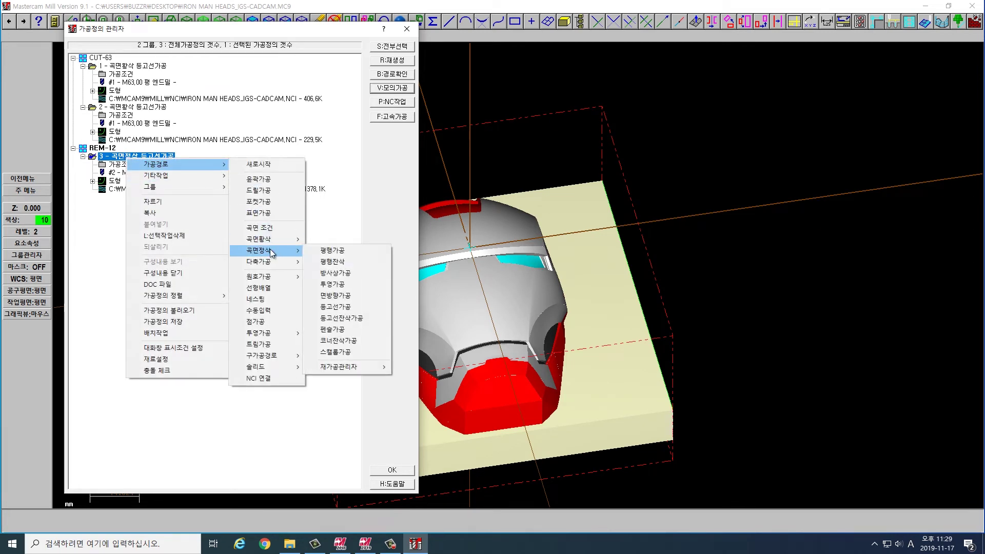
left_click(356, 321)
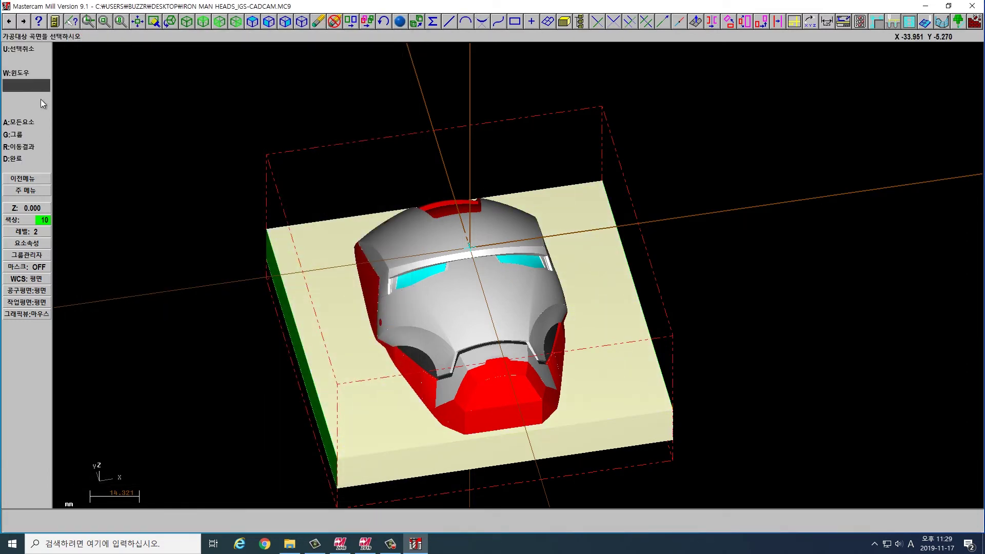
left_click(20, 121)
left_click(31, 97)
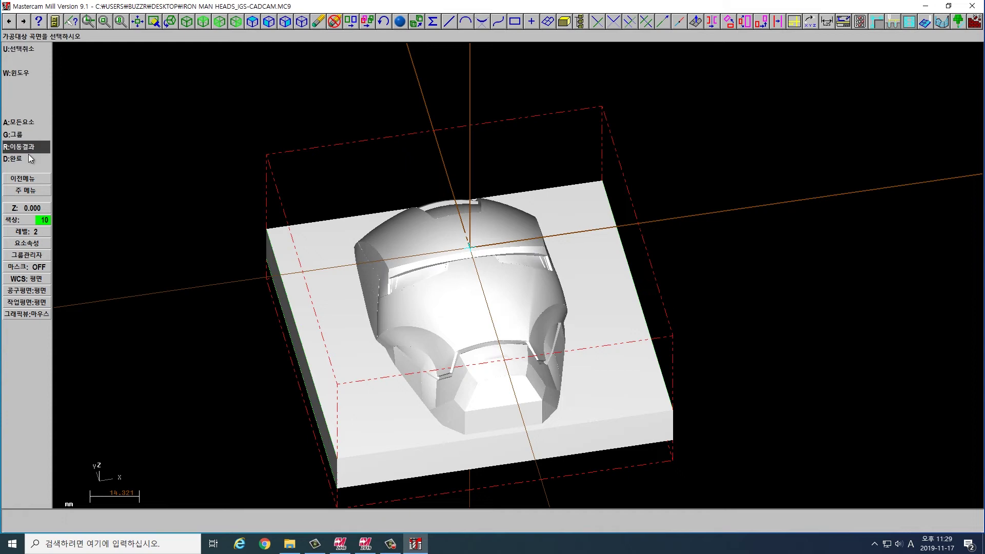
left_click(25, 158)
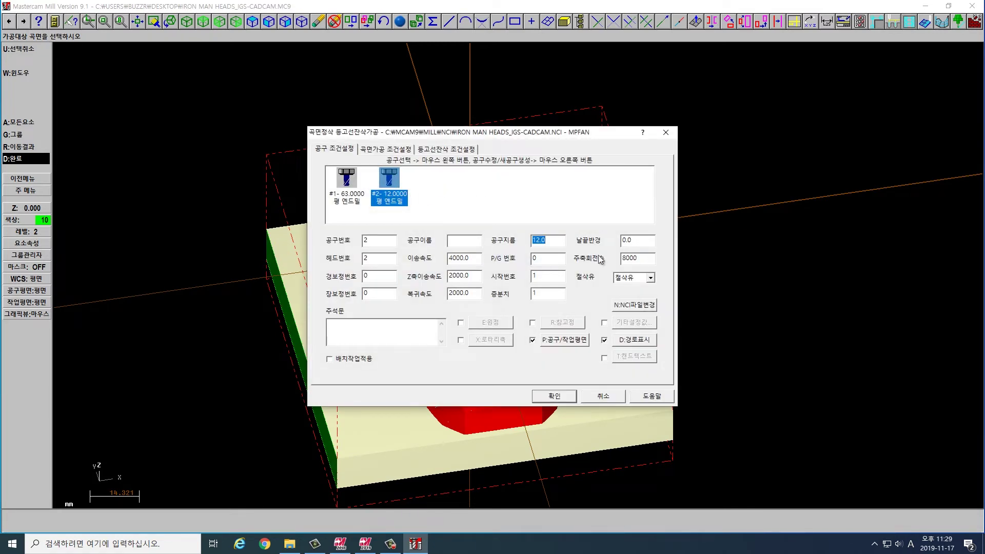
Enable a clearance height of 30, disable the retract height, set the feed plane to 2.0 with rapid retract, and stock allowance to 0.3
left_click(385, 150)
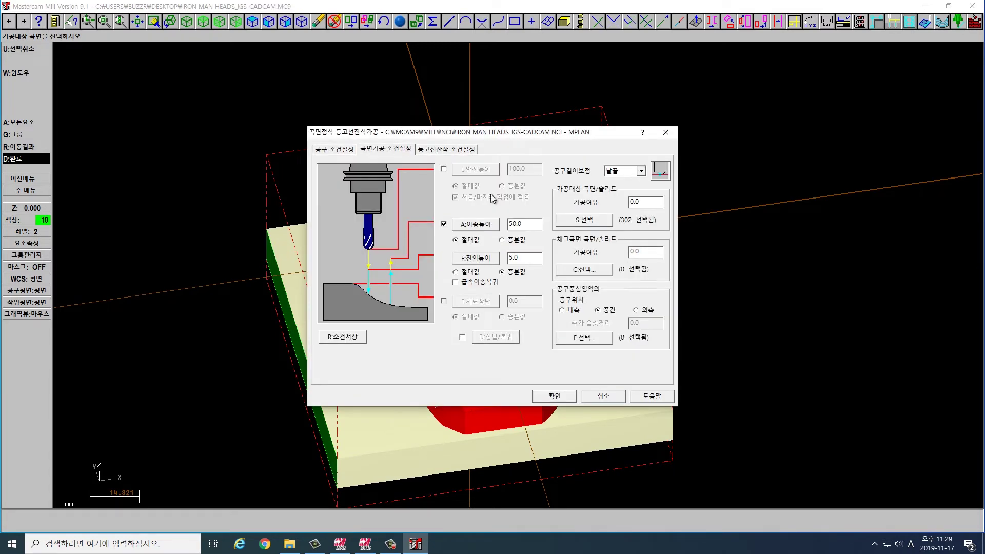
left_click(463, 170)
type("30")
left_click(444, 223)
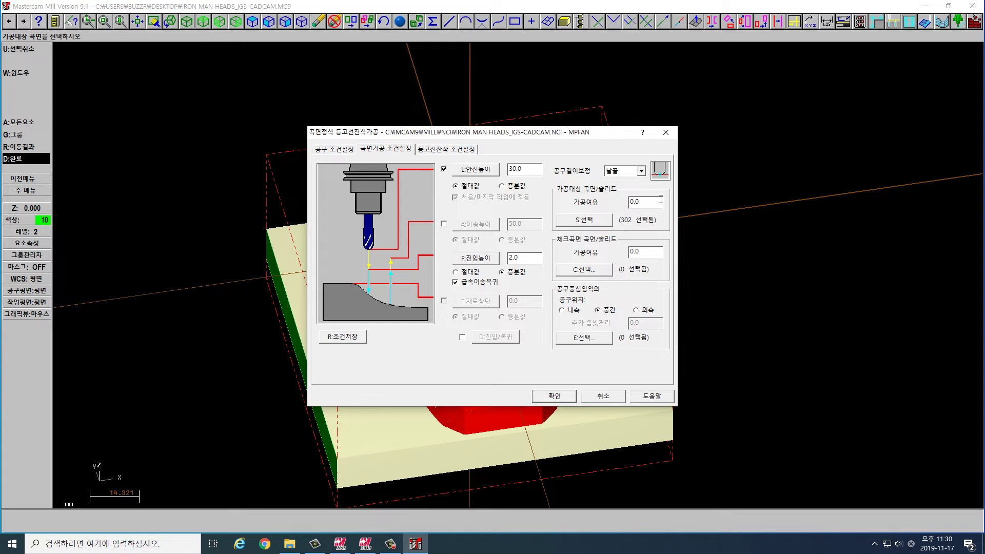
type("0.3")
double_click(634, 202)
Set the shallow pass's maximum stepover to 5.0, limit its depth with a minimum of 1.0, and generate the toolpath without tool containment
left_click(445, 149)
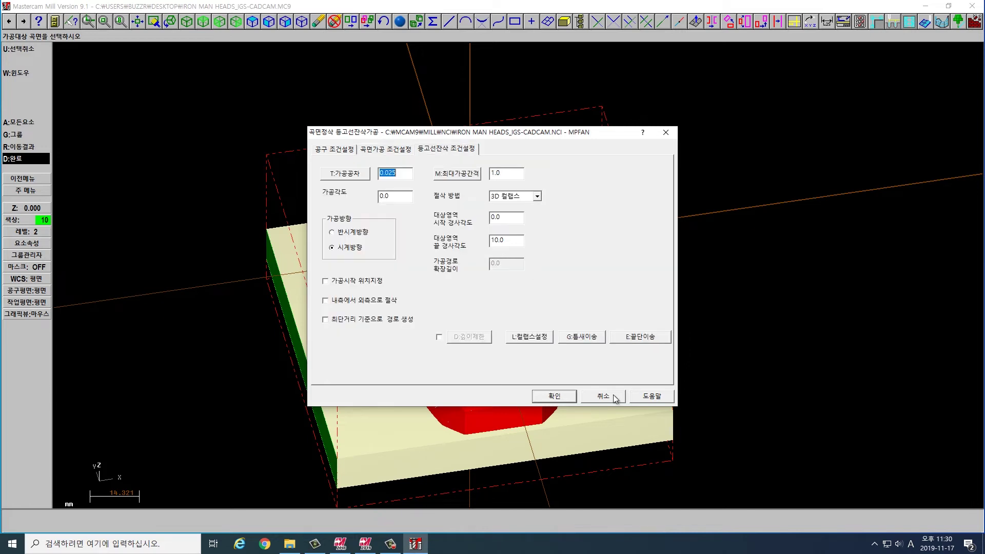
left_click(381, 151)
left_click(429, 149)
left_click(386, 150)
left_click(436, 149)
left_click(439, 337)
left_click(469, 338)
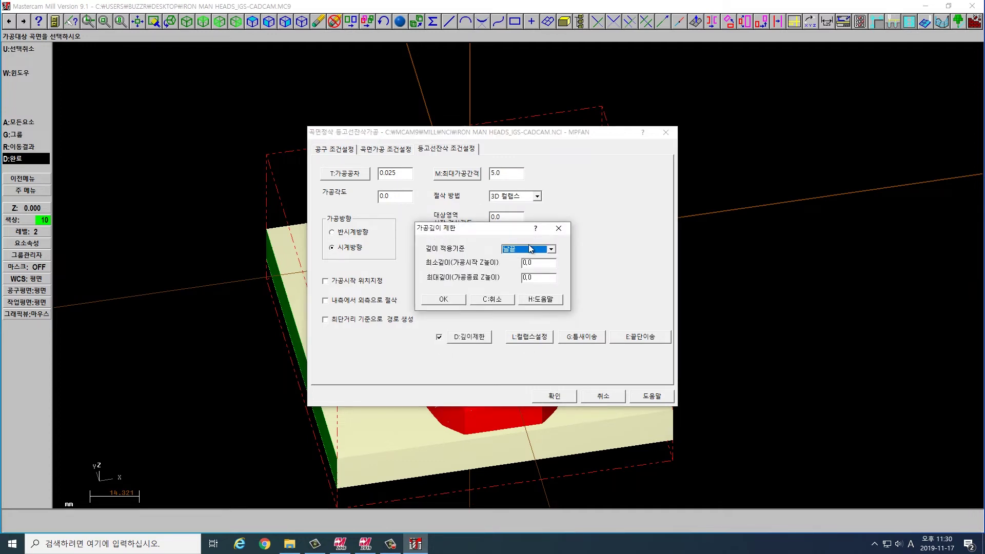
left_click(554, 266)
key("shift+Home")
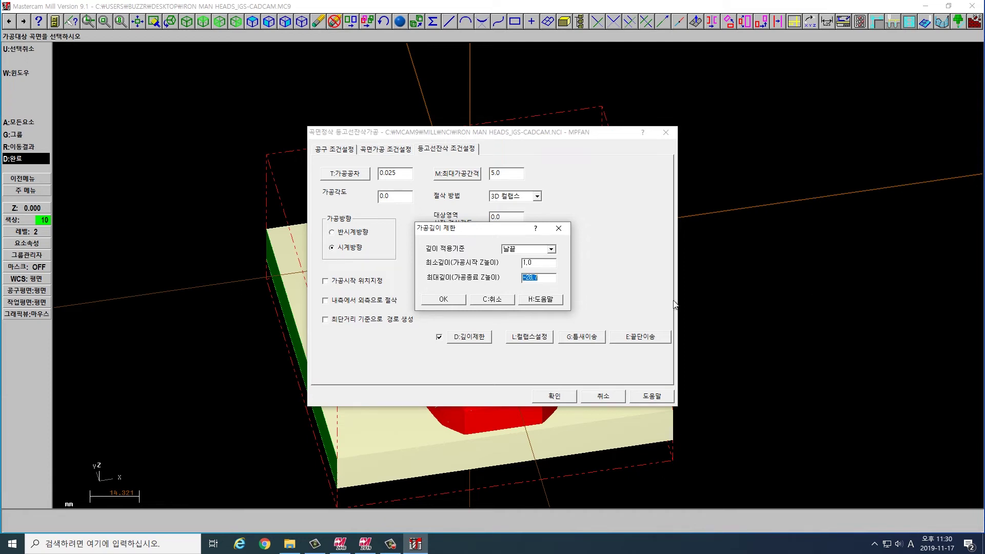
left_click(450, 301)
left_click(572, 400)
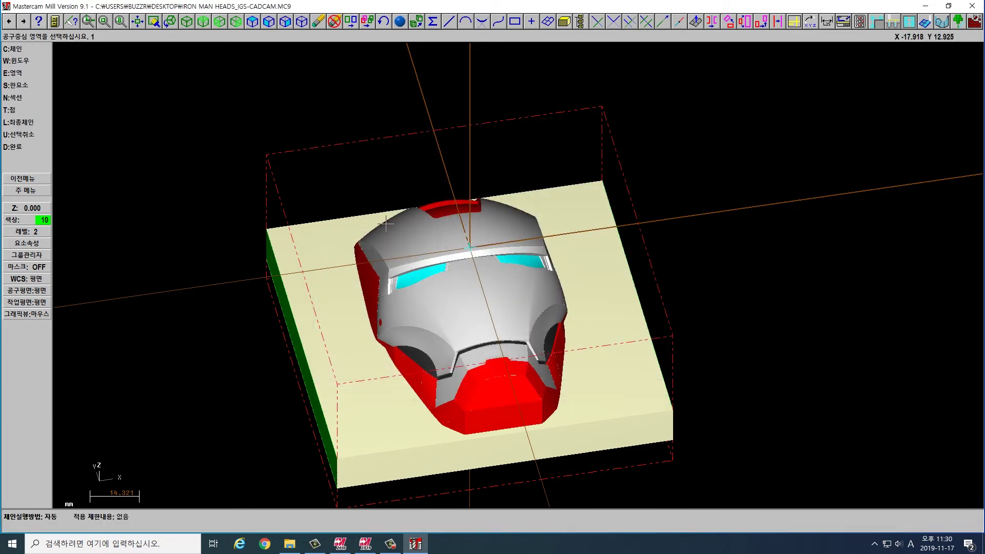
left_click(32, 146)
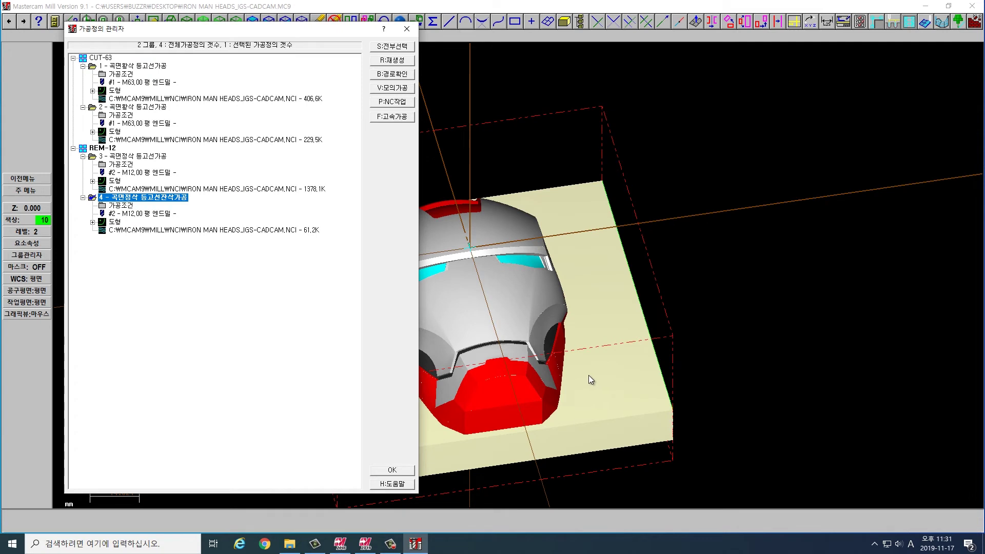
Backplot the 12 mm finish contour toolpath of operation 3 continuously and stop it partway
left_click(134, 156)
left_click(392, 74)
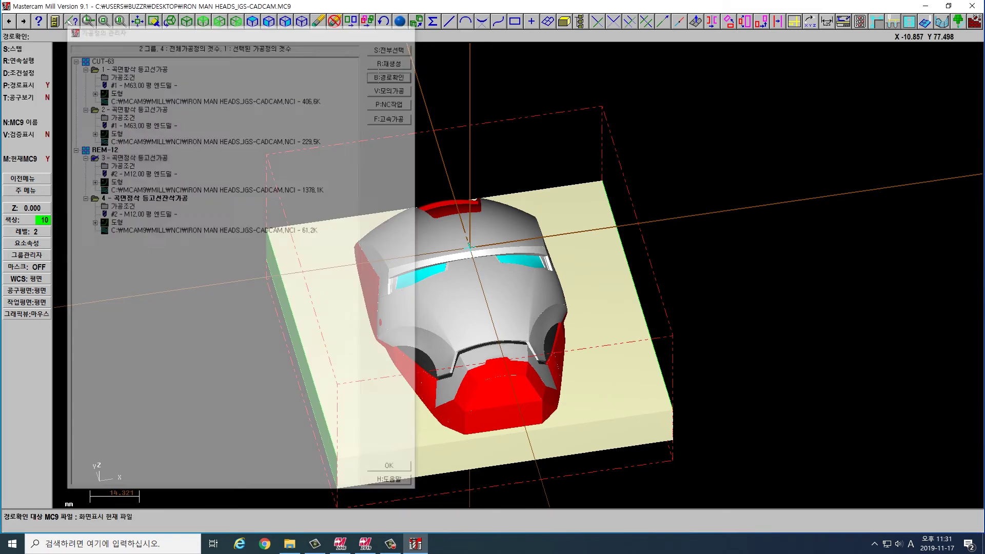
key("r")
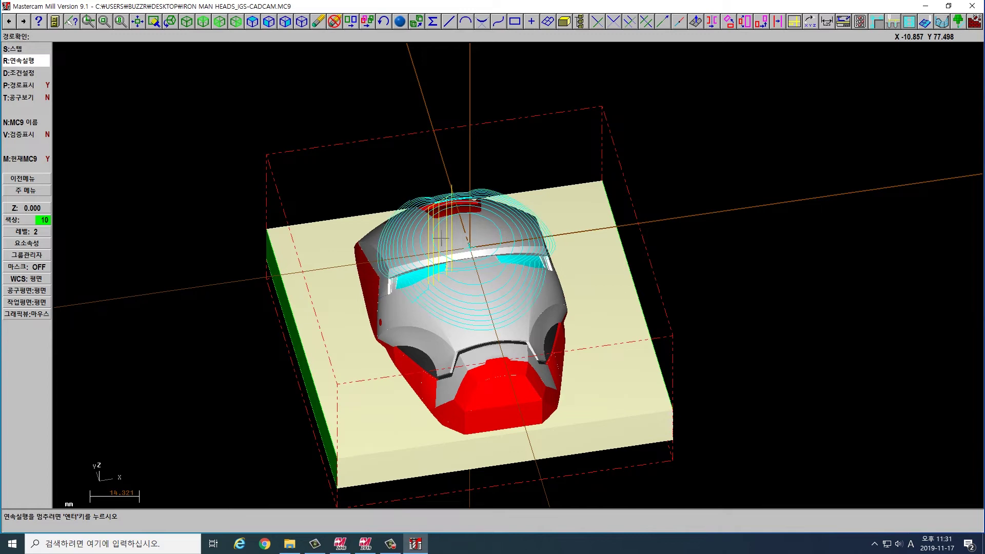
key("Return")
key("Escape")
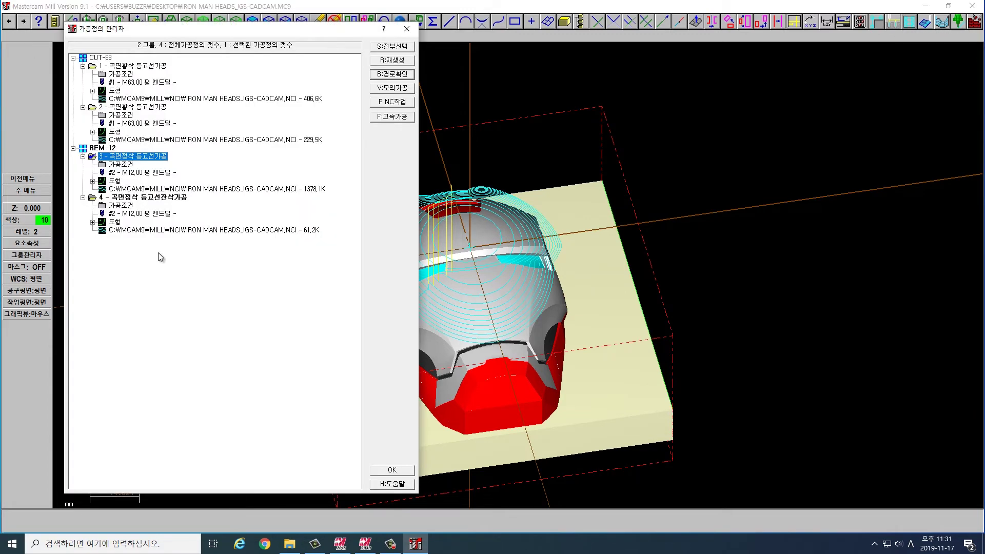
Limit the cutting depth of contour operation 3 with absolute values, minimum 1 and maximum -28.7
left_click(118, 165)
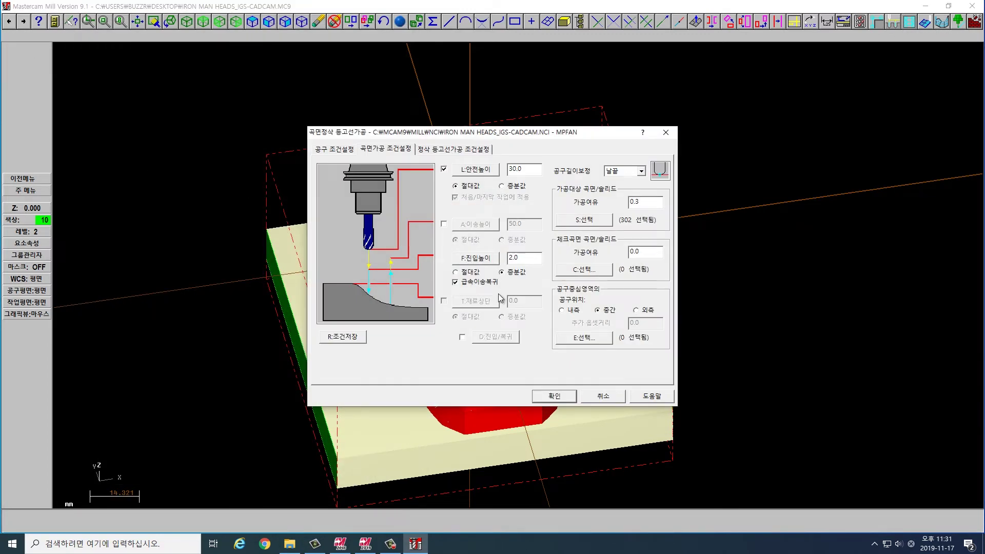
left_click(451, 150)
left_click(533, 346)
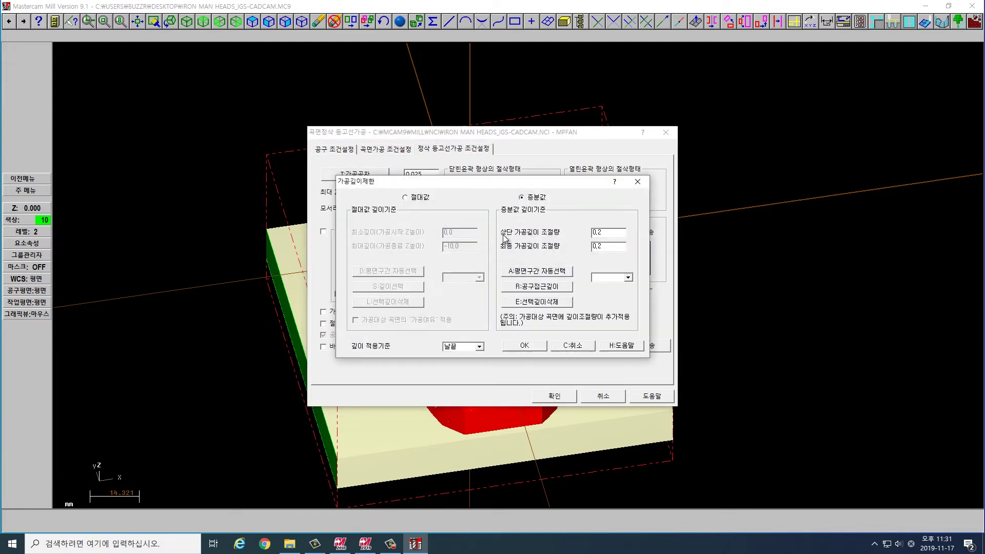
left_click(417, 197)
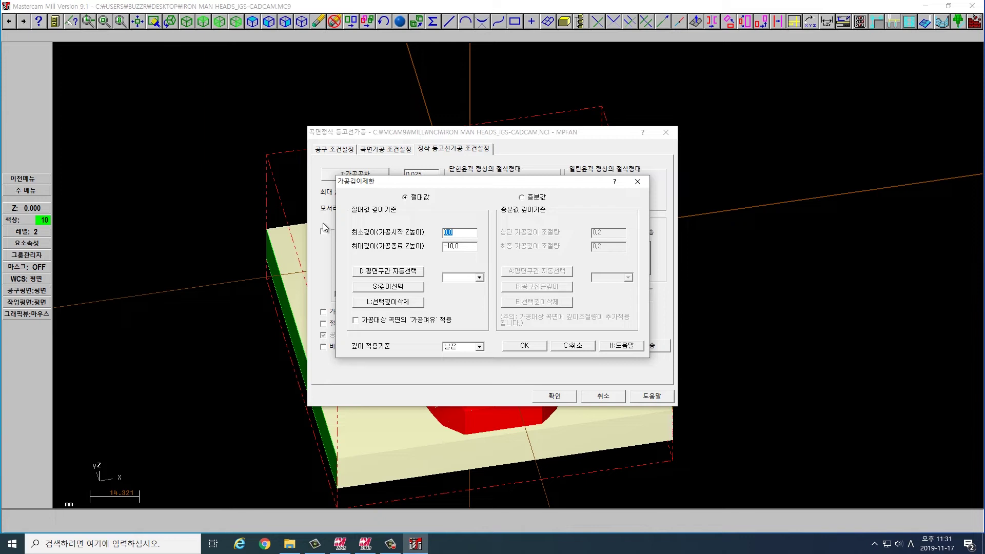
type("1")
key("Tab")
key("shift+Tab")
key("Tab")
type("-28.7")
key("Tab")
key("shift+Tab")
left_click(536, 349)
left_click(536, 350)
left_click(533, 346)
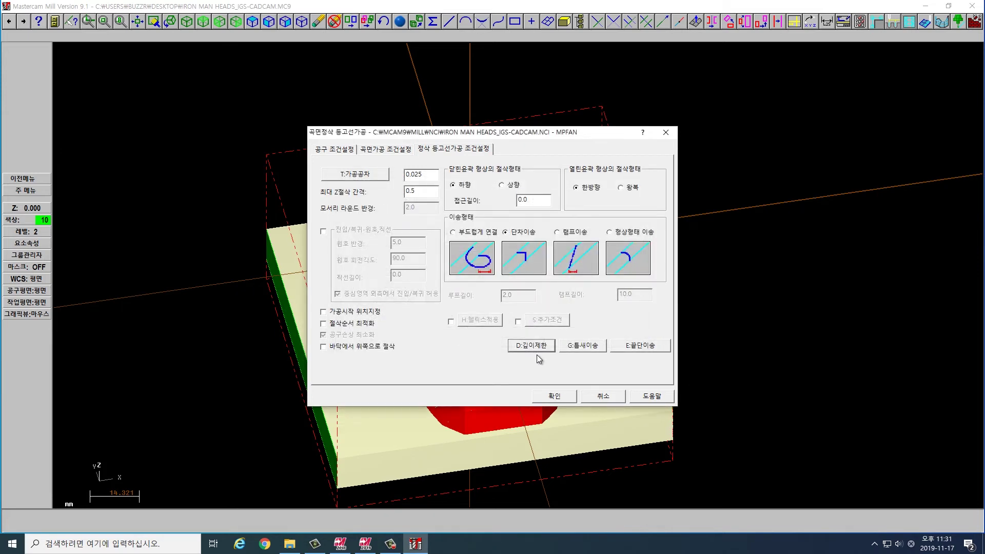
left_click(554, 396)
Set the maximum depth of shallow operation 4 to -3.0 and regenerate the toolpaths of the REM-12 group
left_click(114, 206)
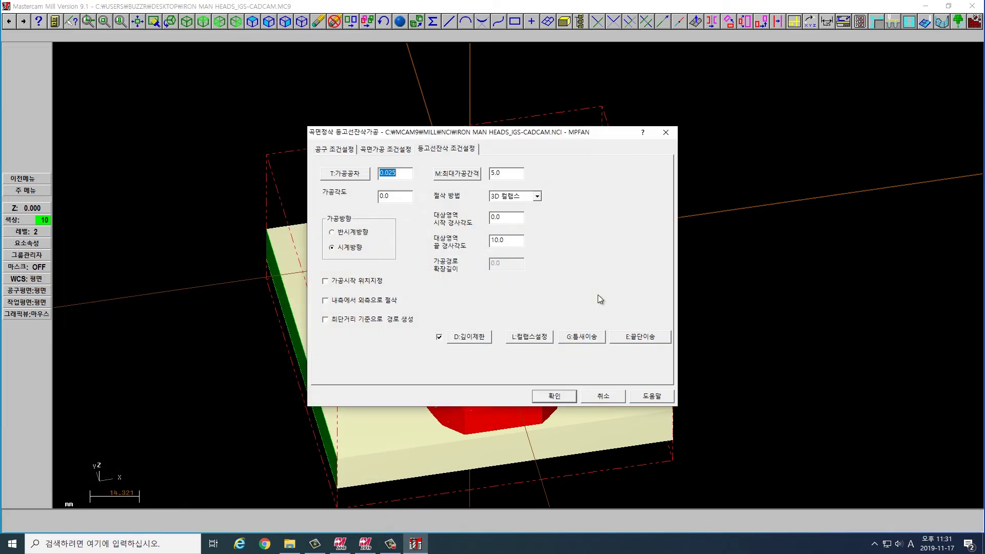
left_click(468, 337)
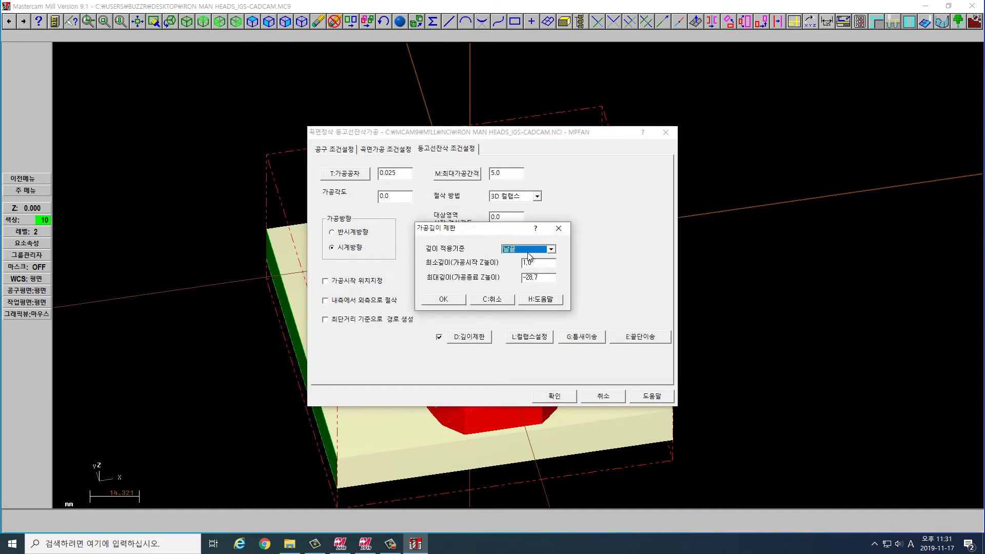
key("Tab")
key("Tab")
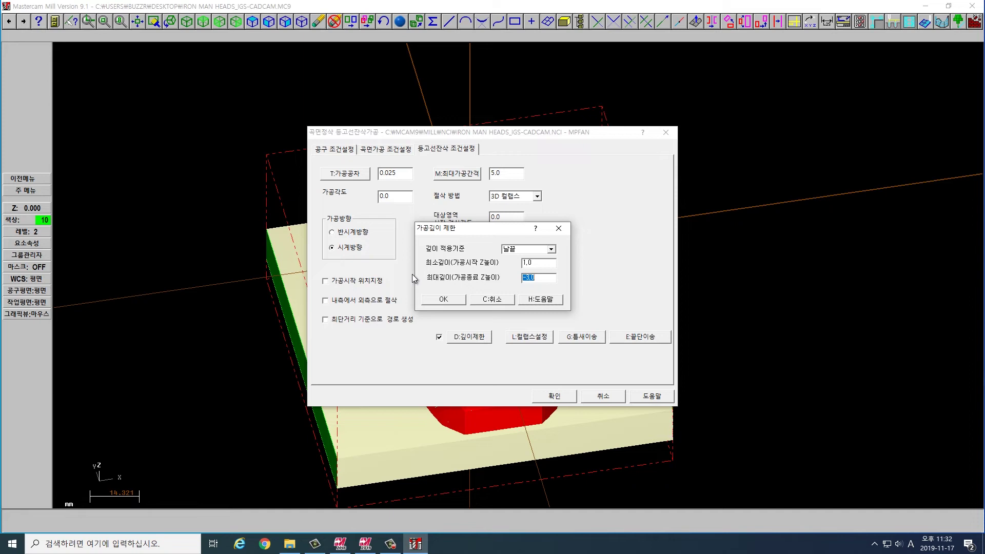
left_click(444, 300)
left_click(539, 398)
left_click(102, 147)
left_click(392, 60)
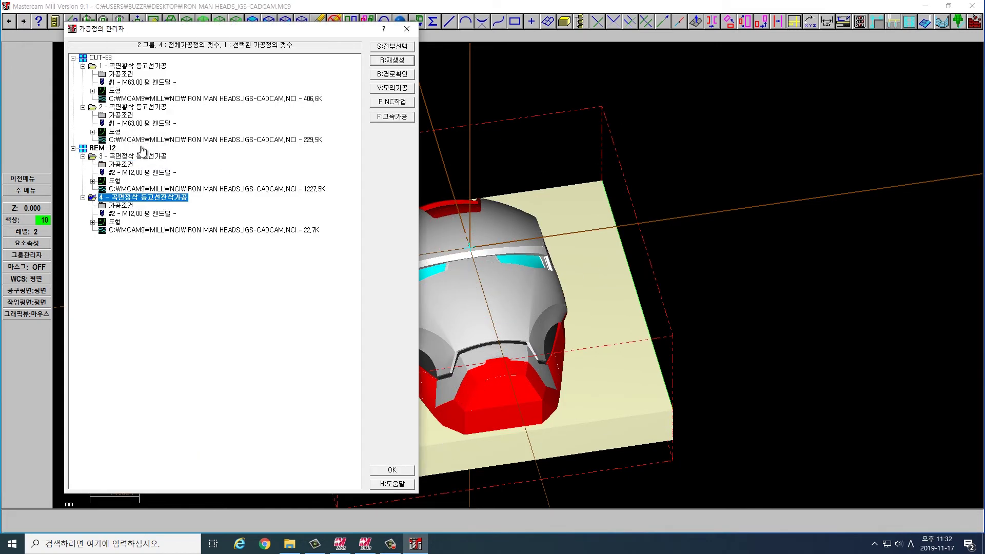
Backplot the regenerated shallow toolpath of operation 4 continuously over the forehead
left_click(392, 74)
key("r")
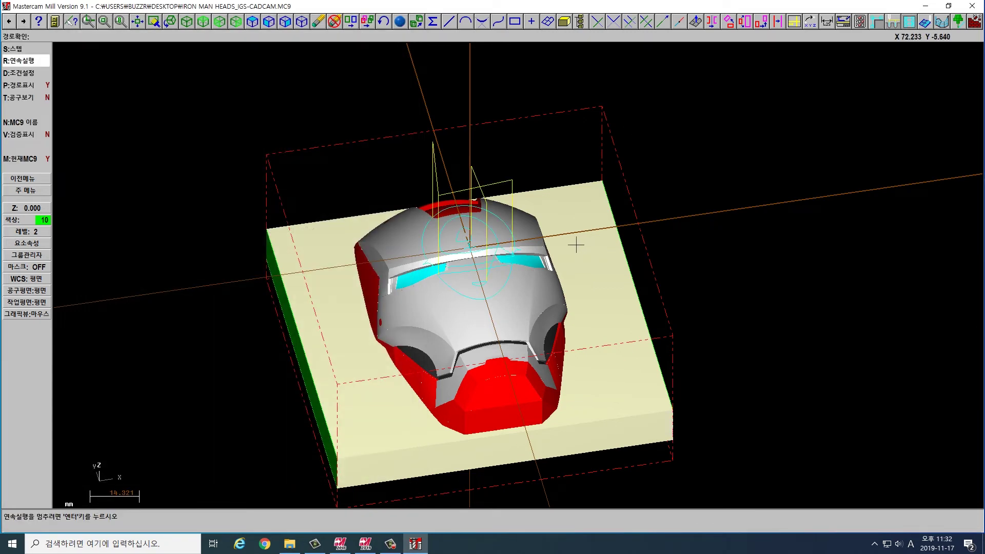
scroll(487, 251, "up", 2)
key("r")
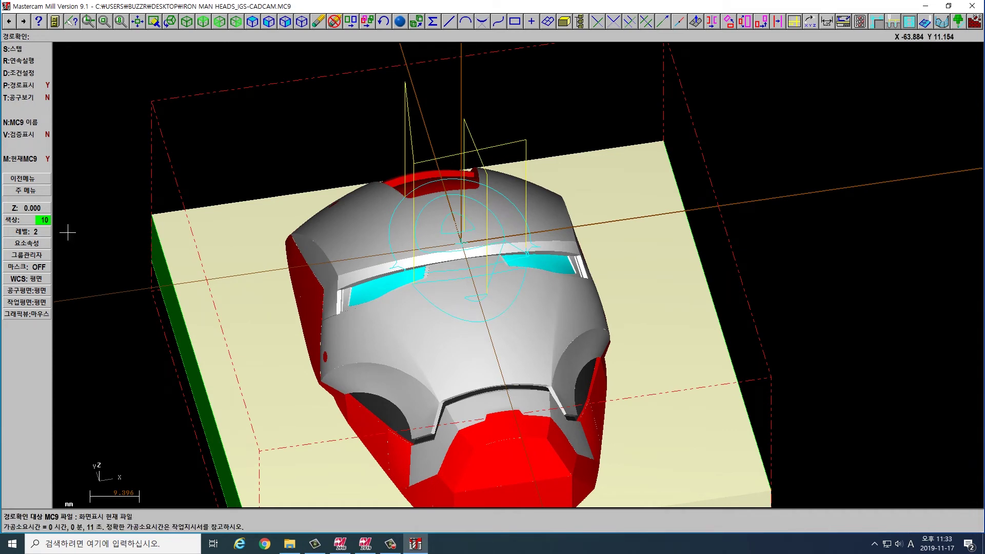
key("Escape")
Enable cut order optimization in the gap settings of shallow operation 4 and regenerate its toolpath
left_click(122, 205)
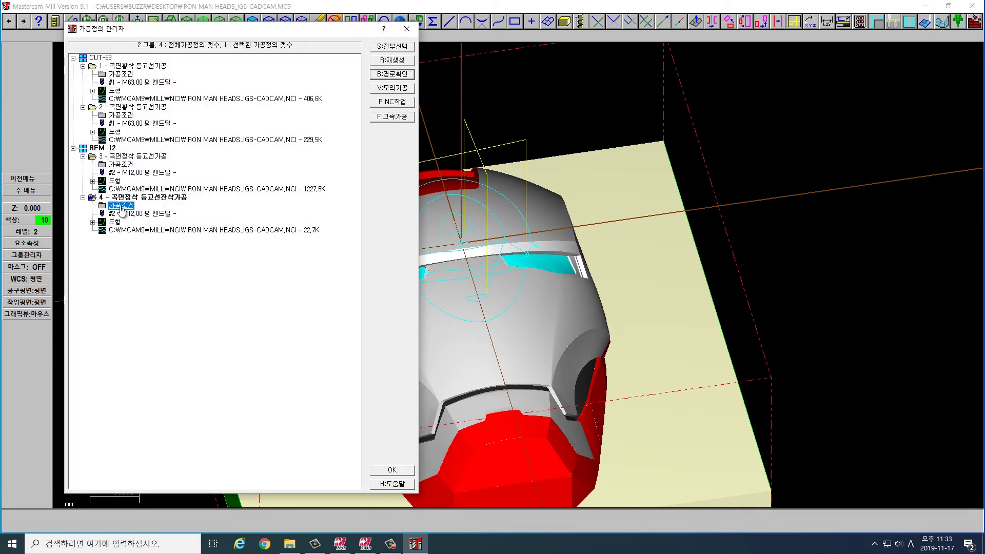
key("Escape")
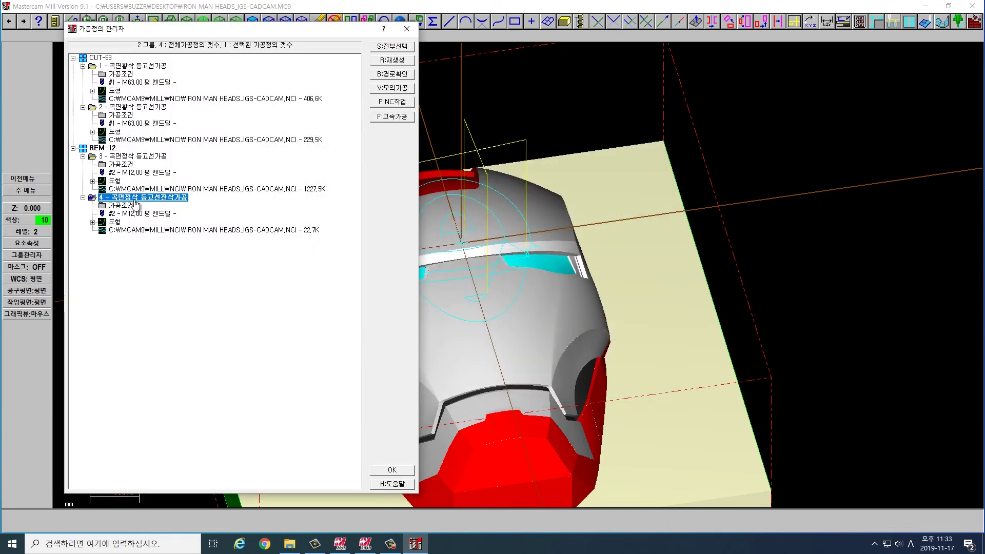
left_click(125, 201)
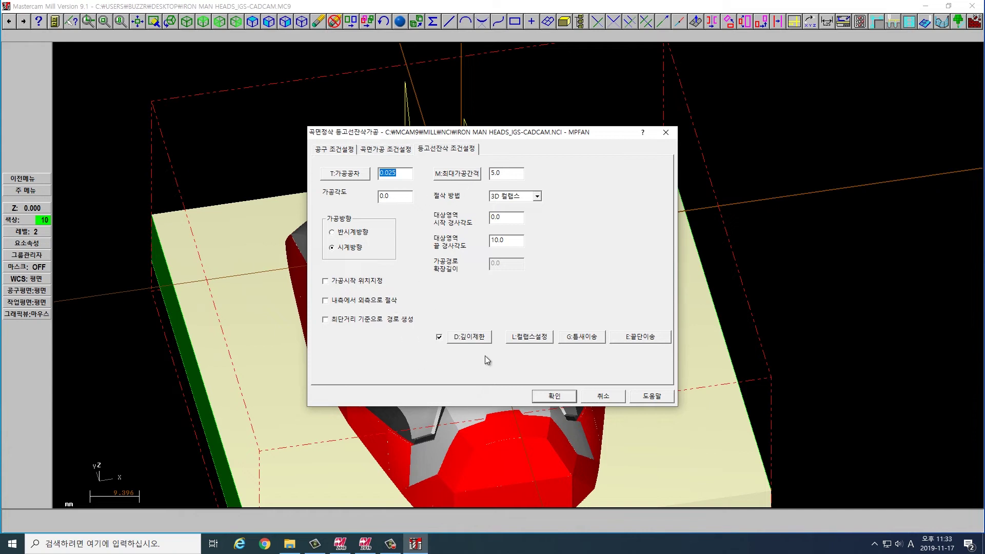
left_click(520, 341)
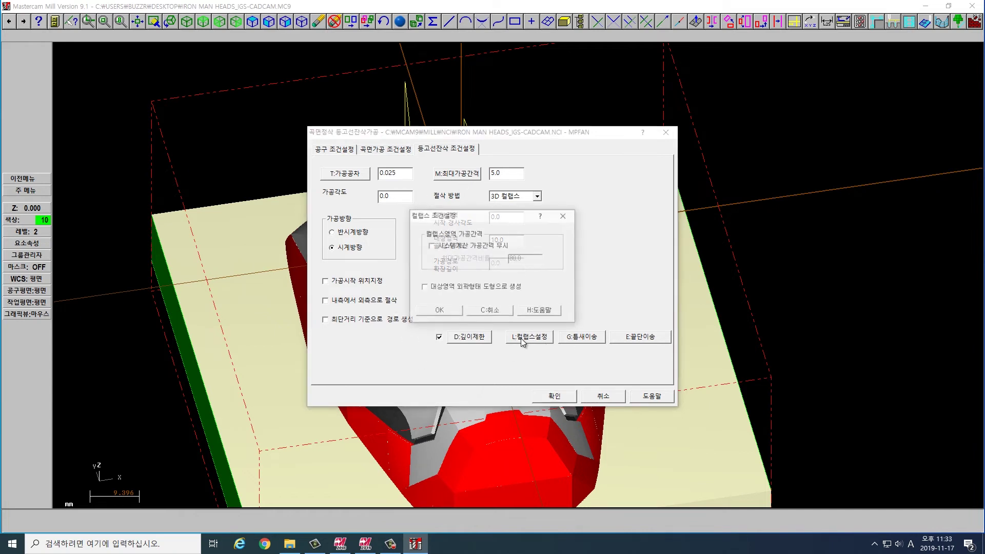
key("Return")
left_click(589, 340)
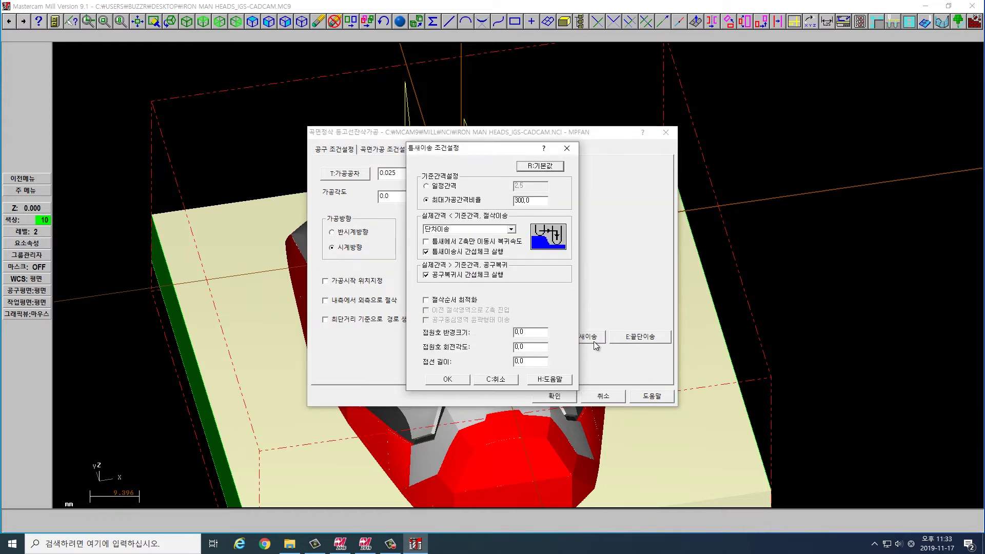
left_click(451, 302)
left_click(447, 380)
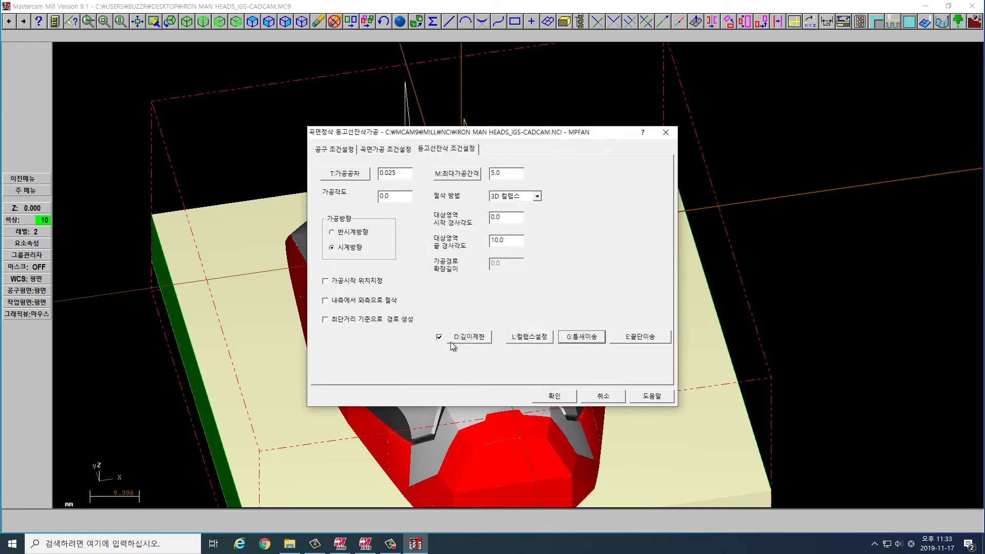
left_click(565, 398)
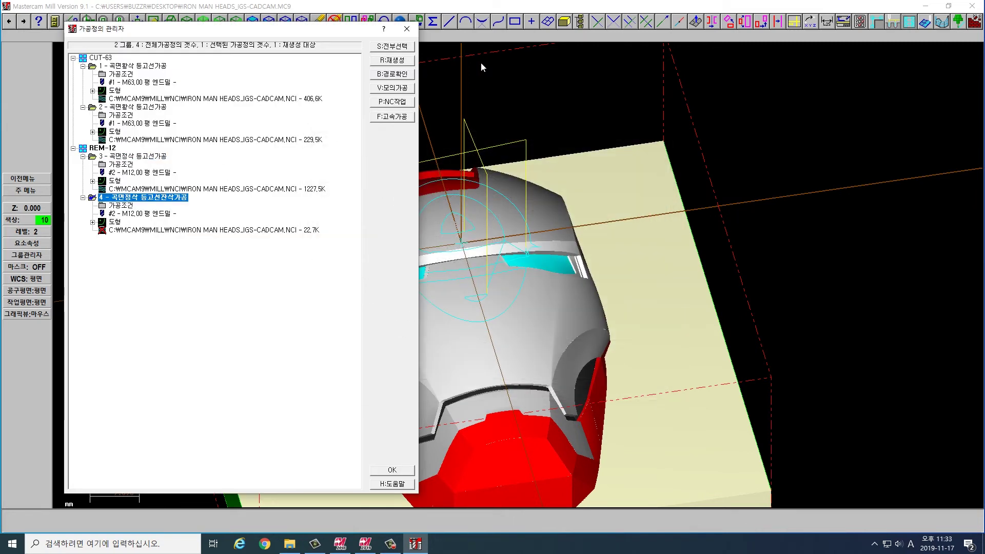
left_click(396, 60)
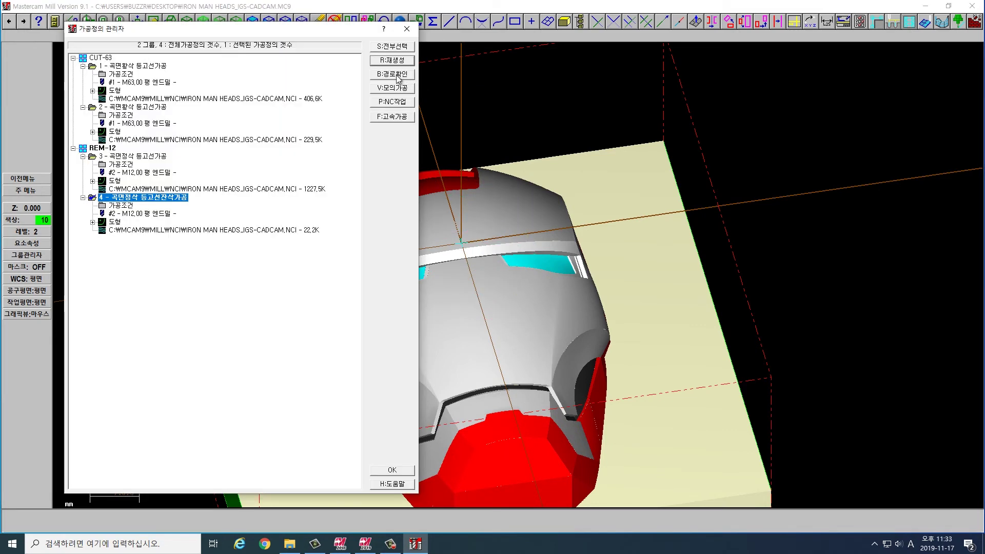
Backplot the reordered shallow toolpath of operation 4 and review its shallow parameters
left_click(405, 73)
key("r")
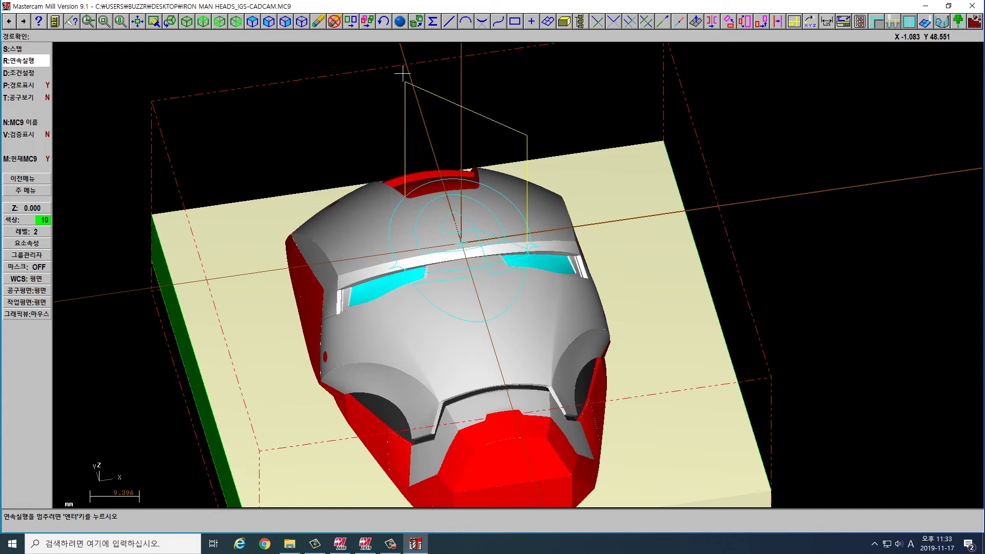
key("Escape")
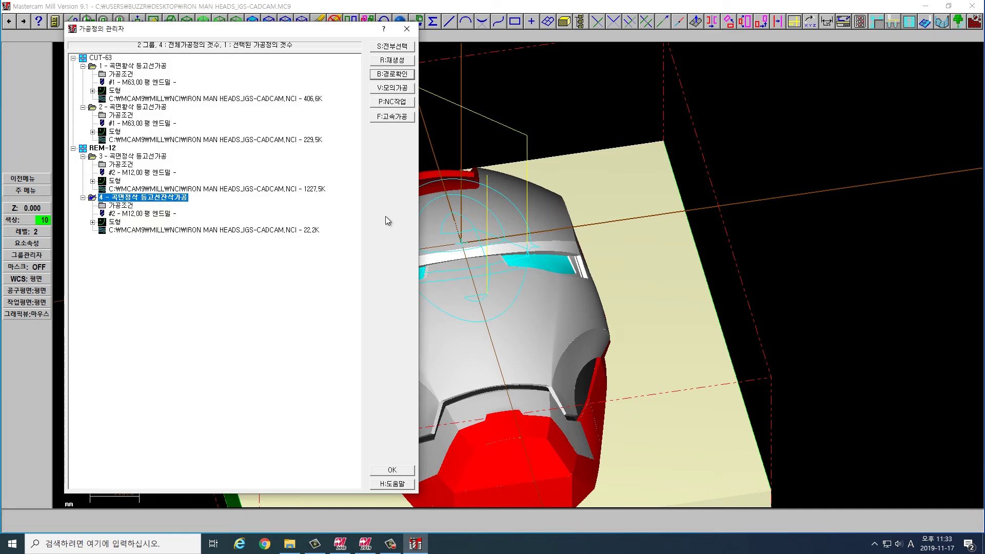
left_click(121, 205)
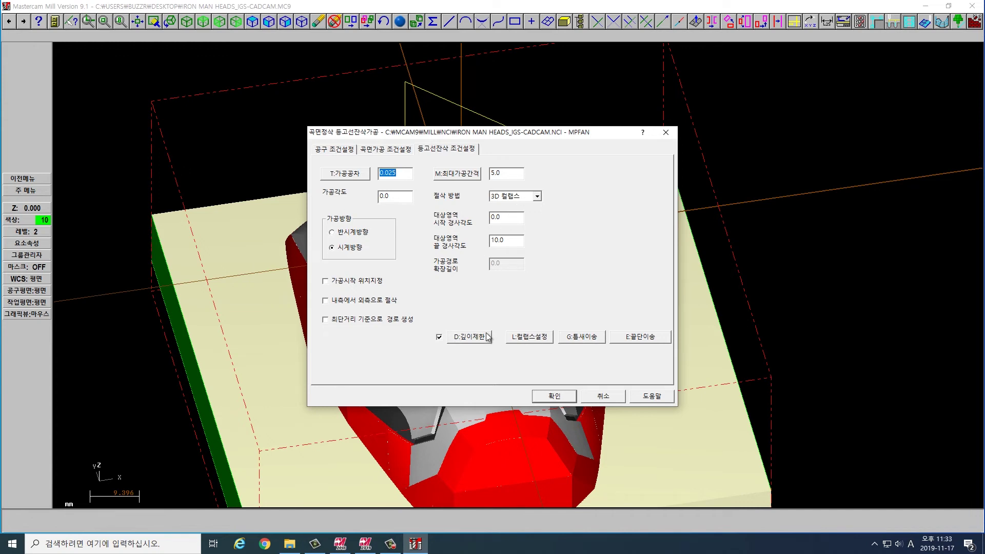
left_click(554, 396)
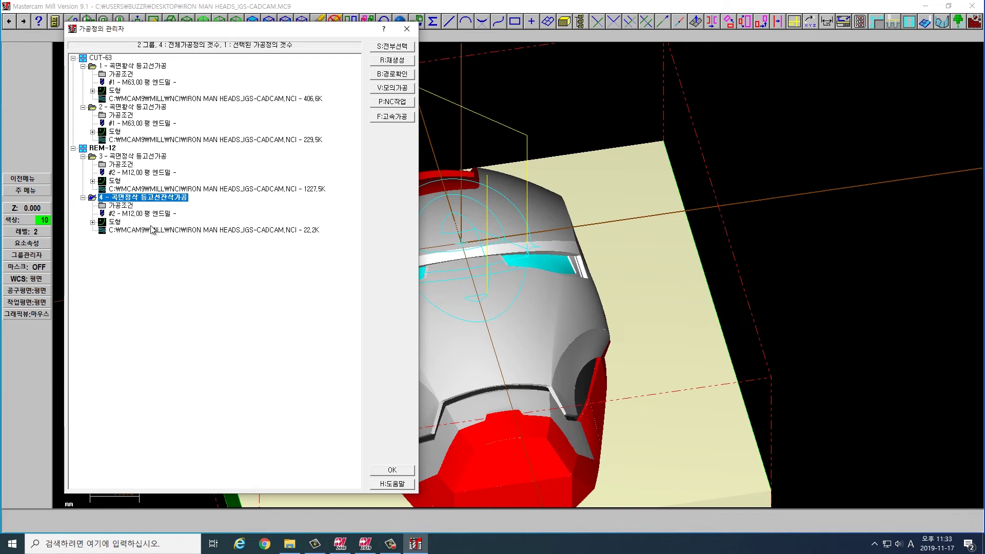
Switch to the newer Mastercam version and run the machining simulation of all four operations at a faster playback speed
left_click(393, 46)
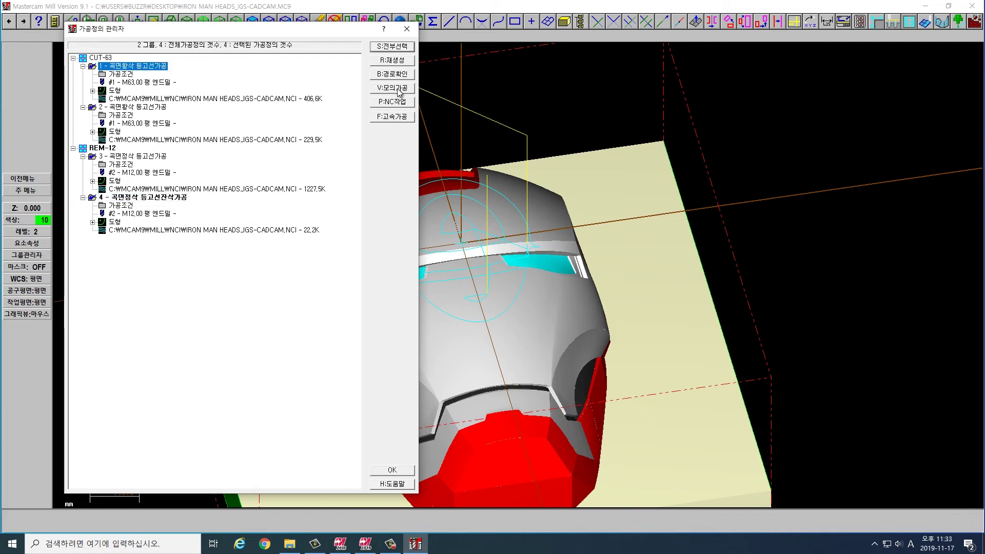
left_click(402, 60)
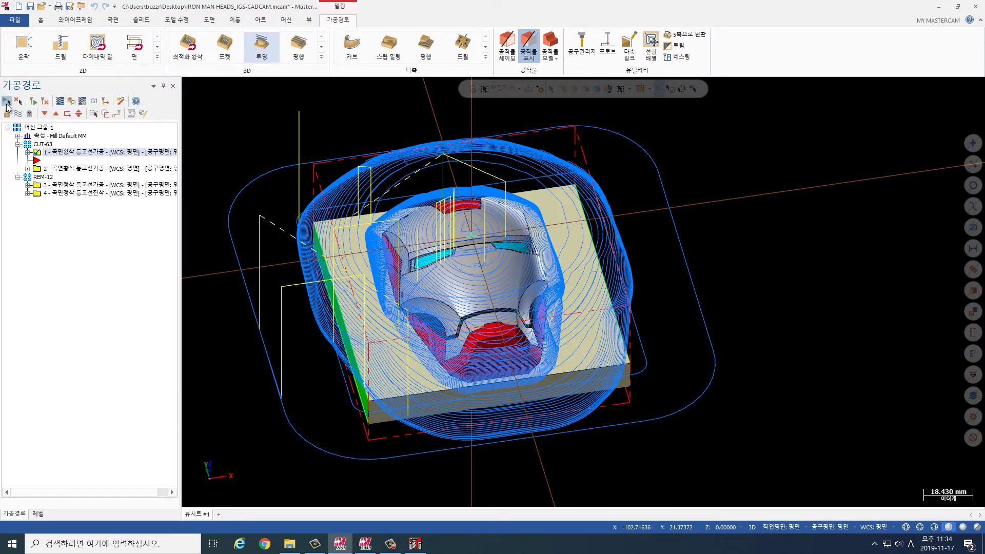
left_click(82, 103)
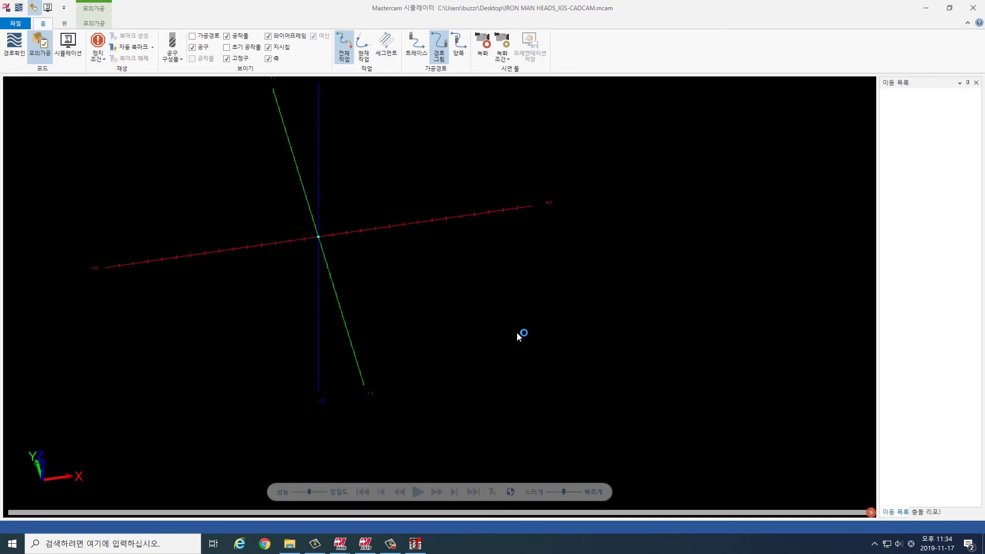
middle_click_drag(442, 334, 424, 344)
key("space")
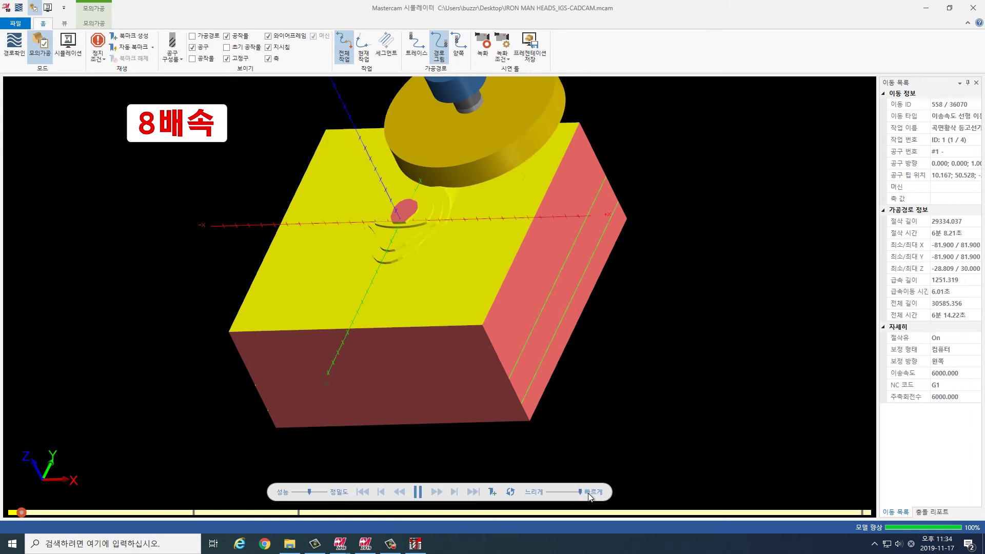
left_click(94, 23)
left_click_drag(564, 491, 581, 491)
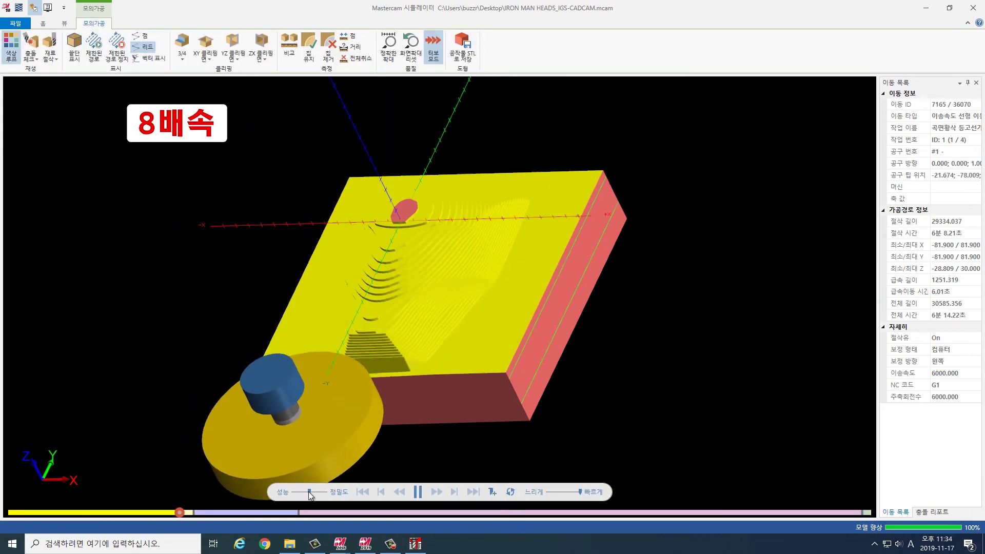
Examine the simulated head up close and from several angles, especially the shallow-cut area on the forehead
right_click(452, 239)
left_click(476, 270)
scroll(614, 284, "up", 8)
scroll(615, 278, "down", 6)
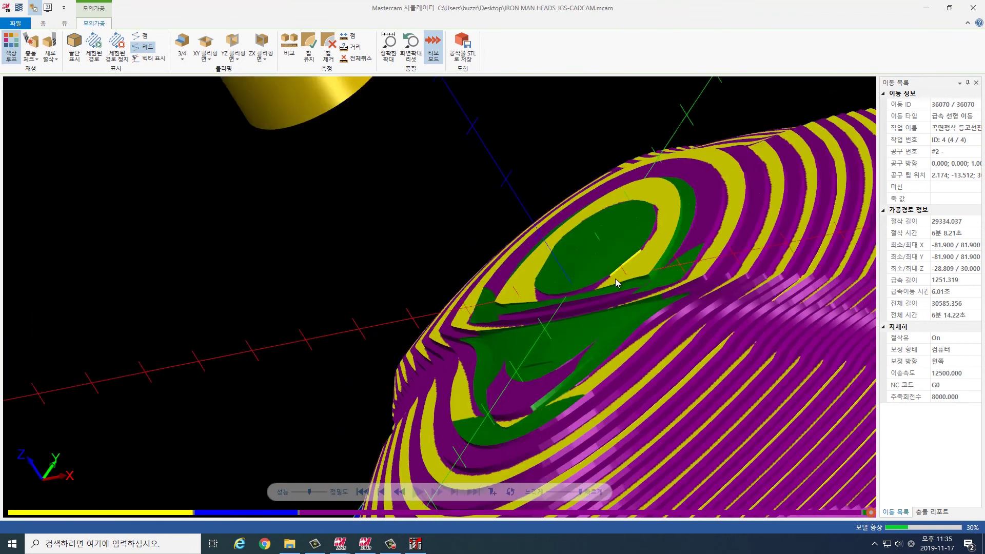
middle_click_drag(614, 297, 509, 408)
scroll(525, 305, "up", 8)
scroll(506, 310, "down", 6)
mouse_move(339, 549)
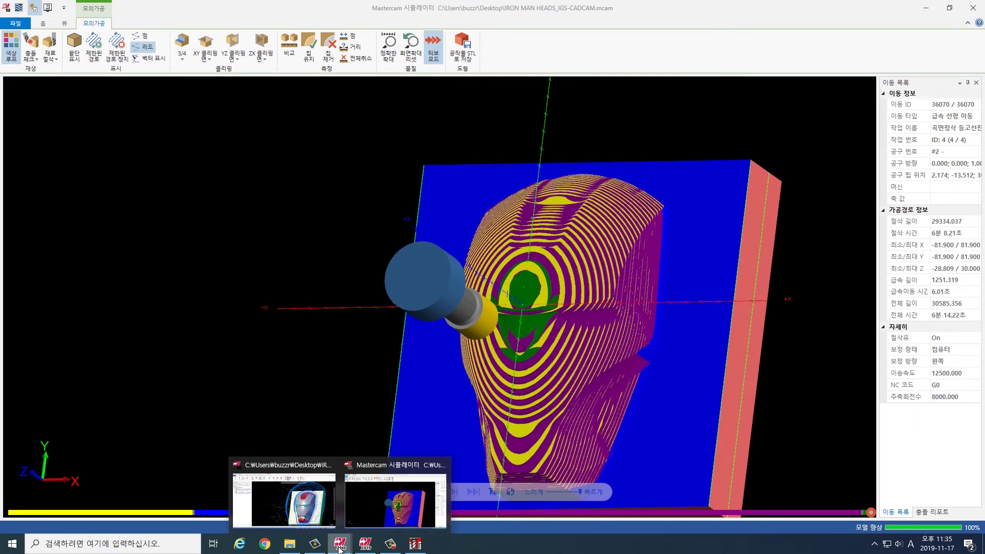
Switch back to Mastercam 9.1 and add a new toolpath group named BALL EM - 4 to the operations
left_click(416, 544)
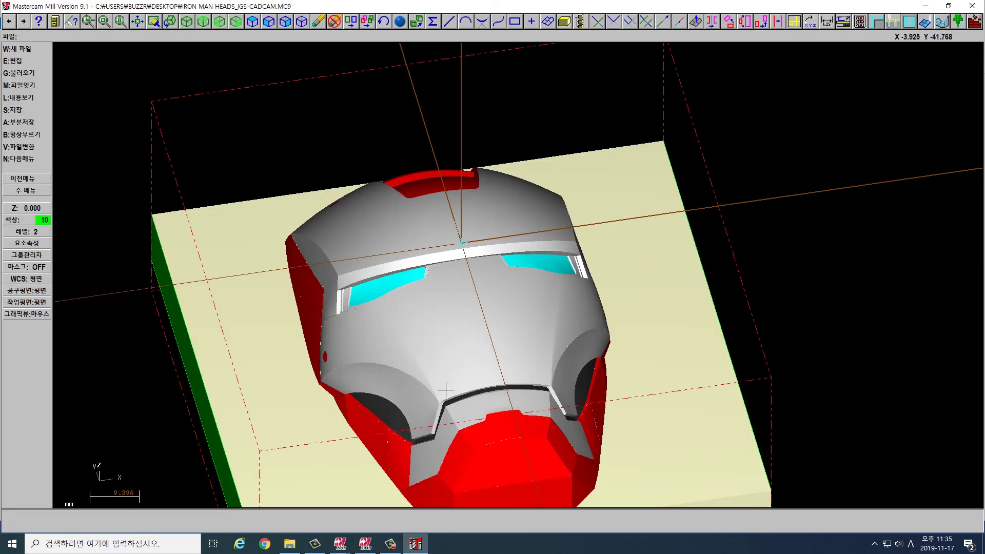
key("alt+o")
right_click(147, 273)
mouse_move(176, 308)
left_click(280, 300)
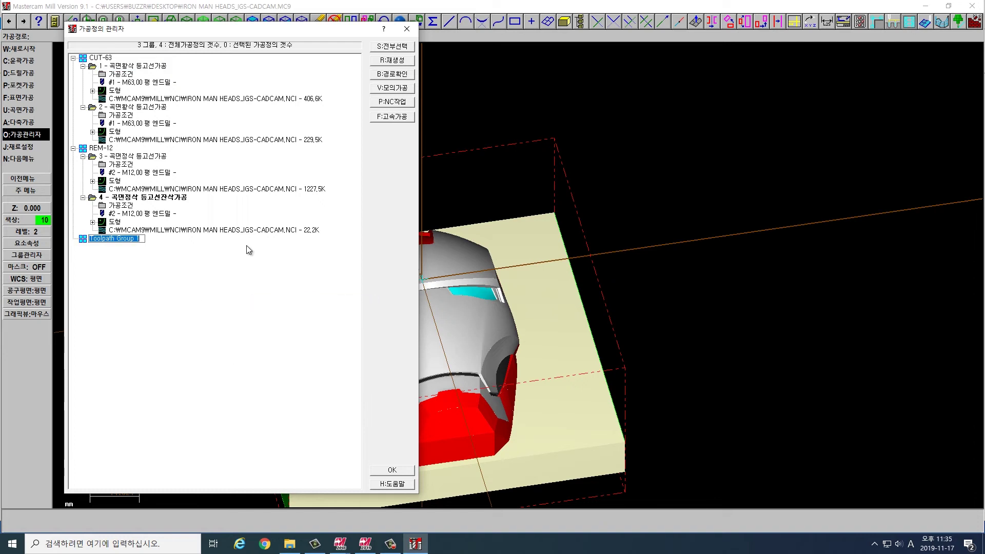
type("BALL EM - 4")
key("Return")
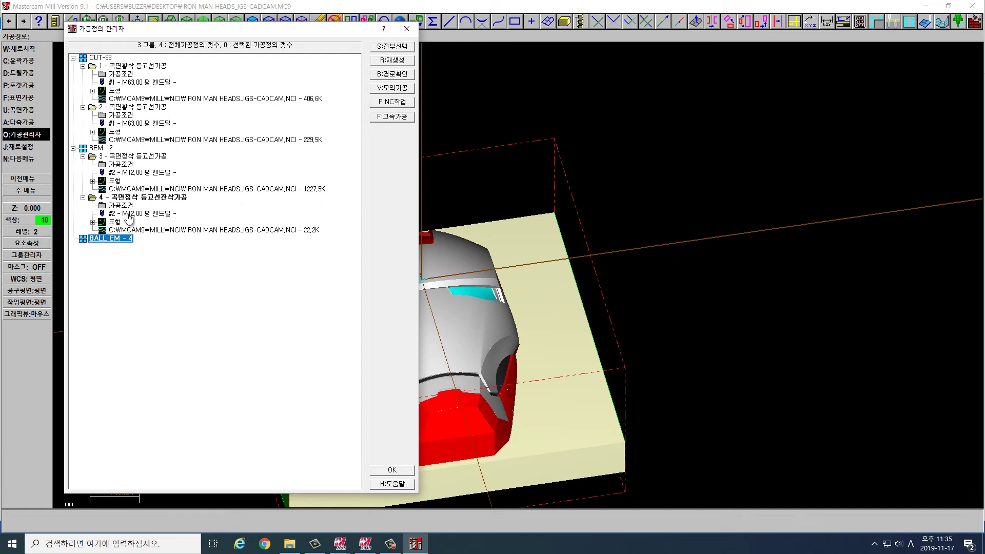
Move the operations manager off the model, backplot contour operation 3 partway, and return to the operations manager
left_click_drag(202, 31, 727, 31)
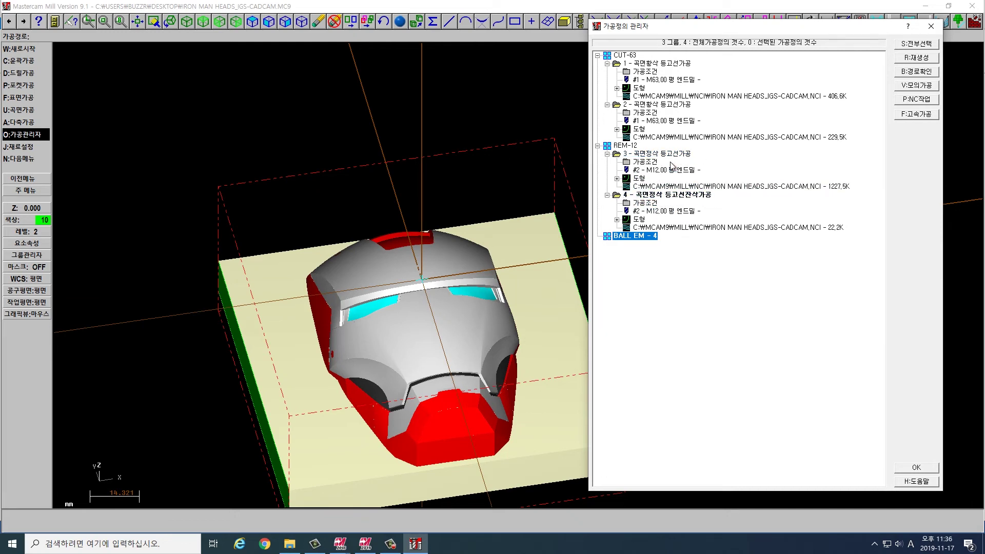
left_click(686, 154)
left_click(916, 72)
key("r")
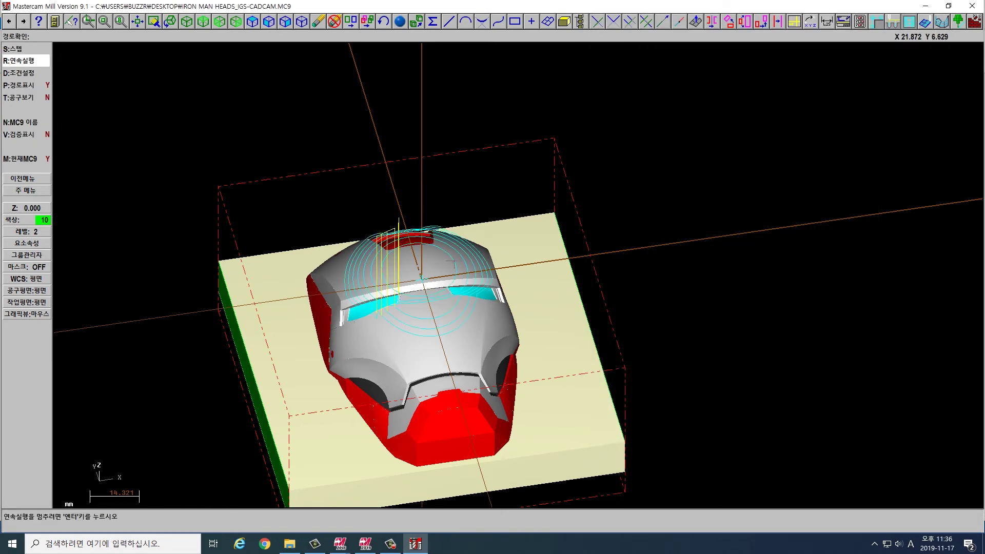
key("Escape")
key("Escape")
key("o")
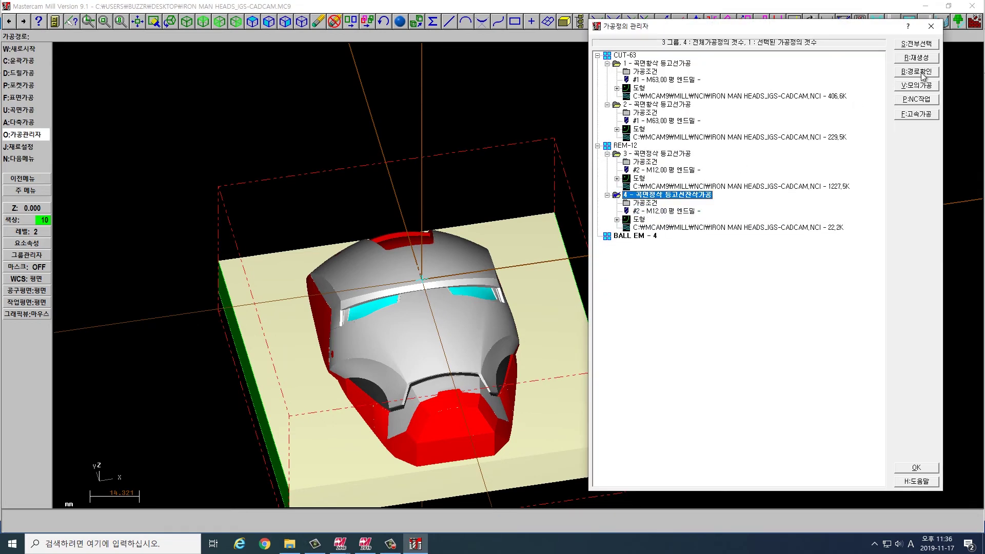
Backplot the 12 mm shallow-finishing operation 4 and return to the operations manager
key("r")
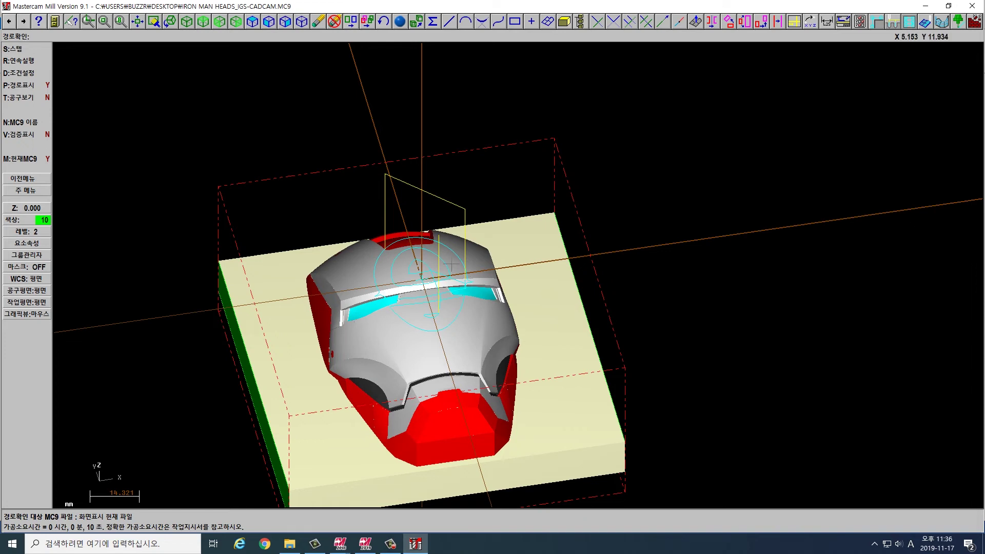
key("Escape")
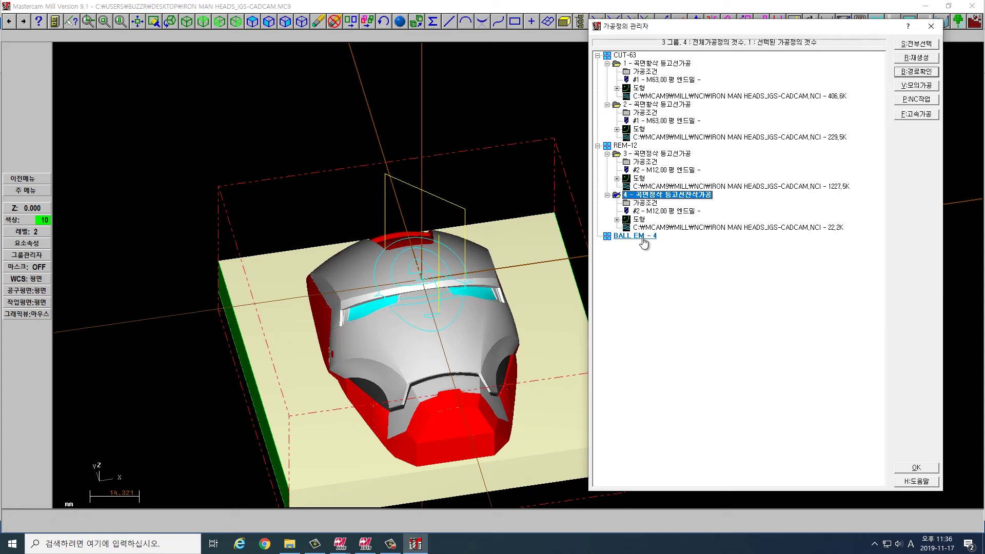
Start a surface finish scallop toolpath in the BALL EM - 4 group, using all surfaces as the surfaces to machine
left_click(641, 237)
right_click(642, 239)
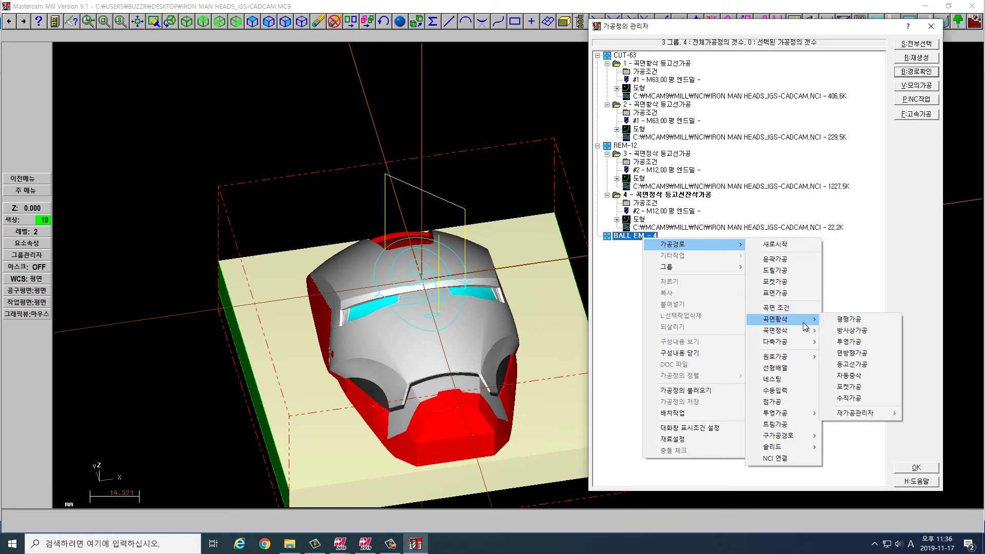
mouse_move(803, 332)
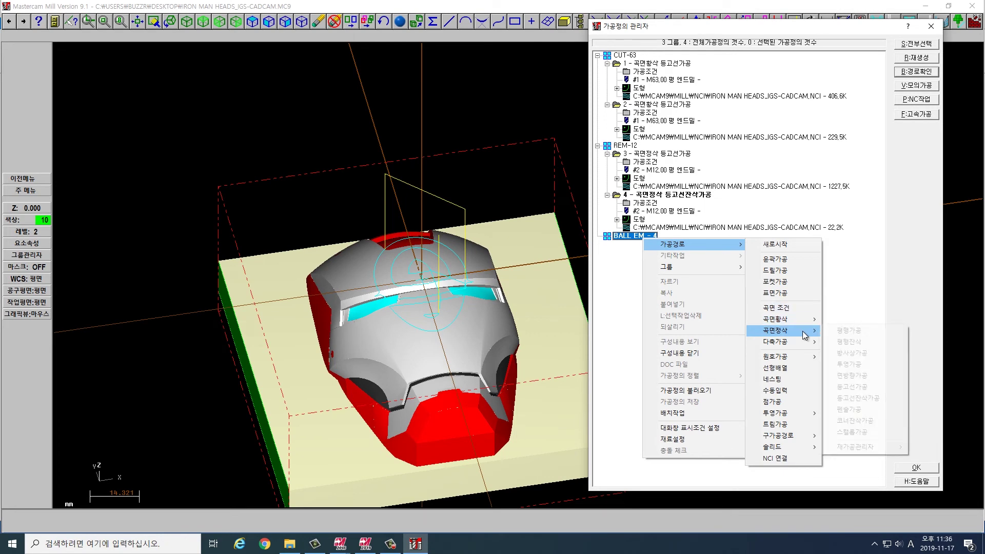
left_click(850, 433)
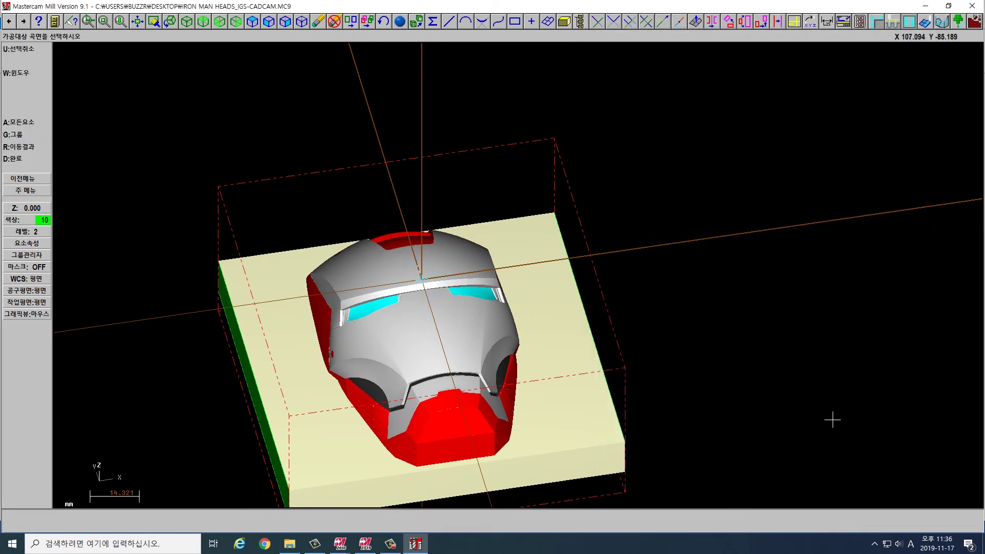
left_click(37, 118)
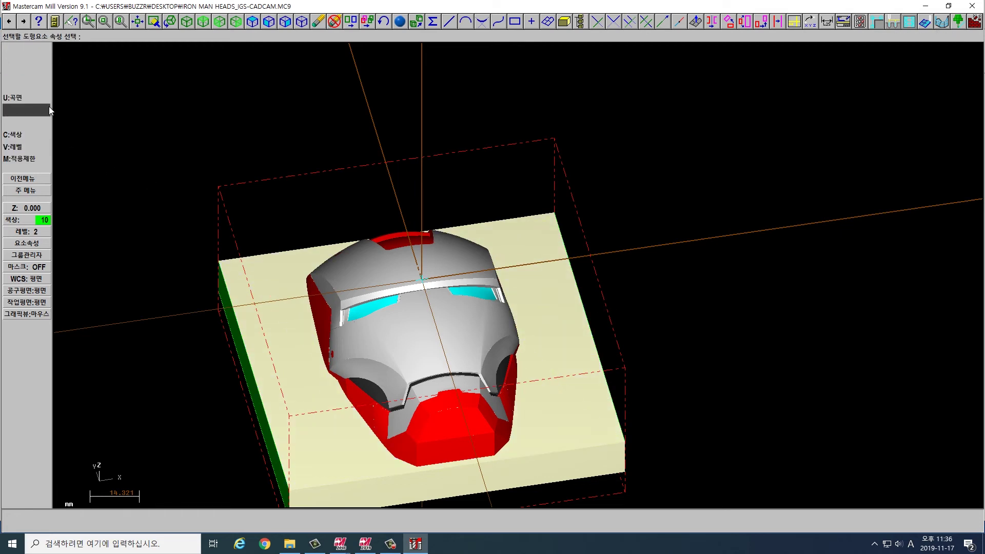
left_click(45, 98)
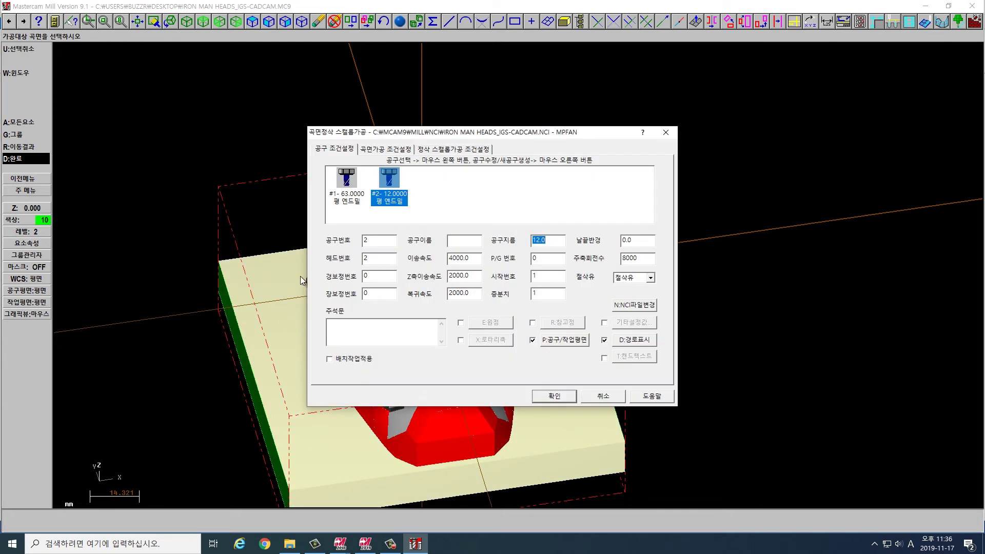
Create a 4 mm ball end mill as tool 3 with head number 3, length offset 3, feed rate 1500 and spindle speed 8000
right_click(457, 186)
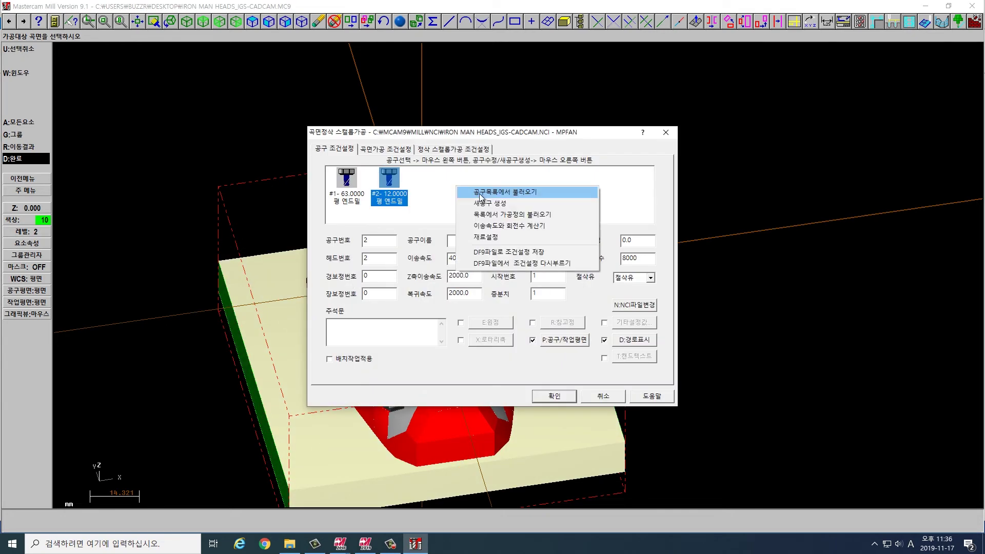
left_click(486, 204)
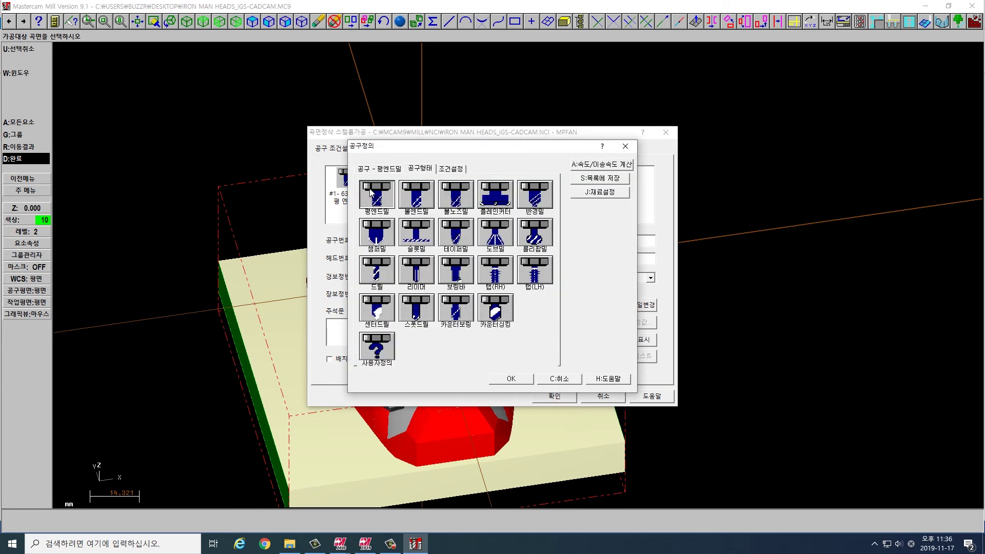
left_click(420, 195)
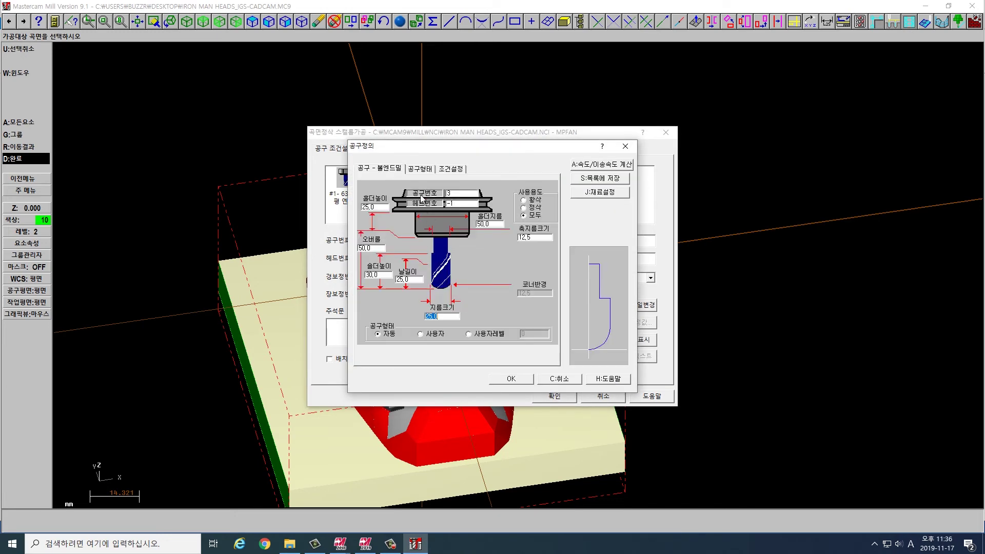
double_click(470, 203)
type("3")
left_click(451, 169)
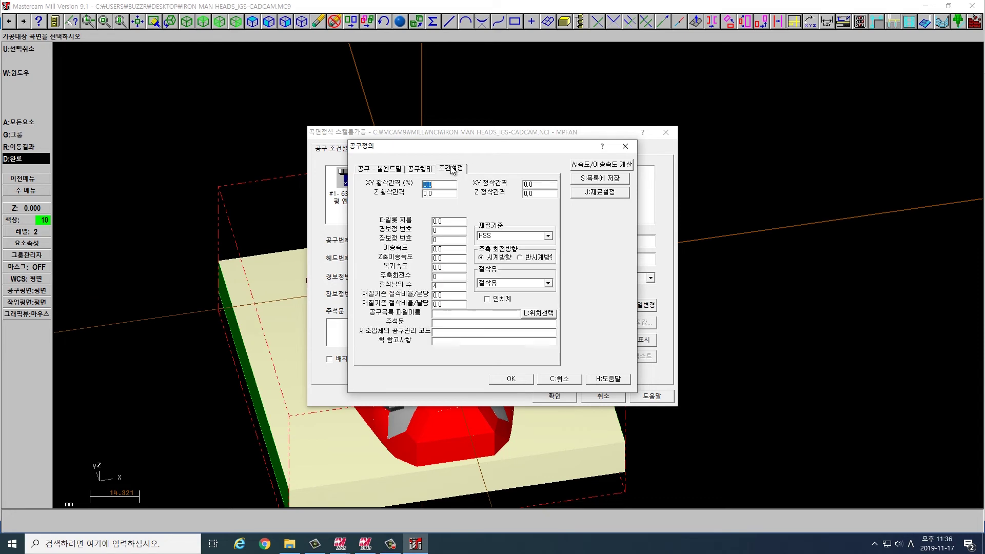
double_click(448, 240)
type("3")
key("Tab")
key("Tab")
key("shift+Tab")
type("20")
left_click(508, 380)
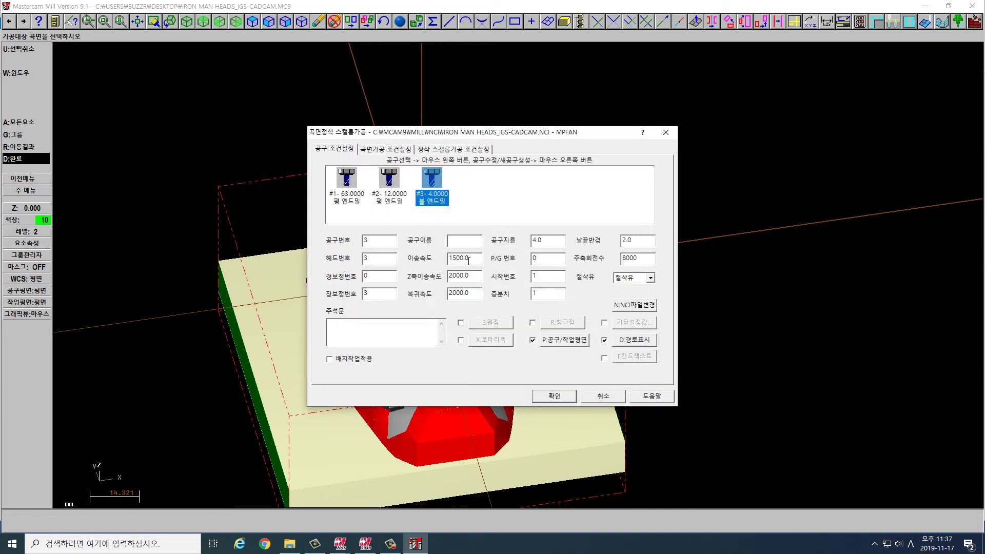
Set the surface parameters to a clearance height of 30.0, no retract height and a feed plane of 2.0, with rapid retract enabled
left_click_drag(478, 258, 429, 258)
left_click(471, 258)
left_click(380, 149)
left_click(444, 168)
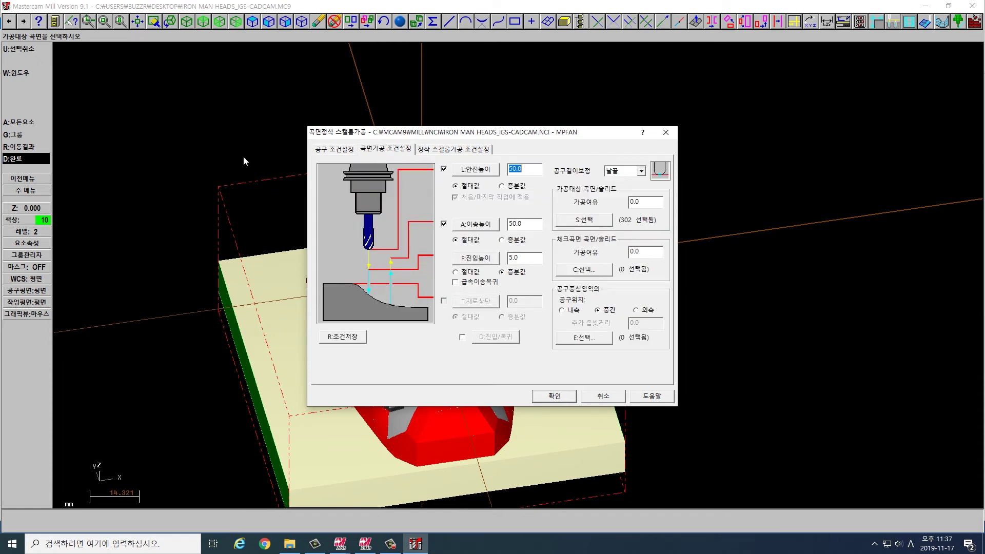
type("30.0")
left_click(444, 224)
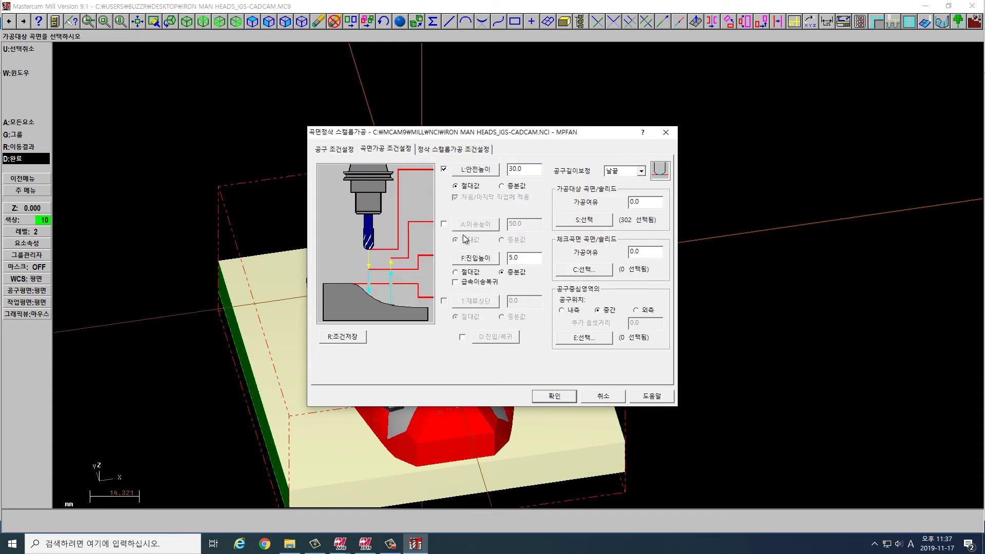
double_click(517, 255)
type("2.0")
left_click(455, 282)
double_click(646, 204)
Set the scallop cut tolerance to 0.01 and the maximum stepover to 0.15
left_click(449, 150)
type("0.01")
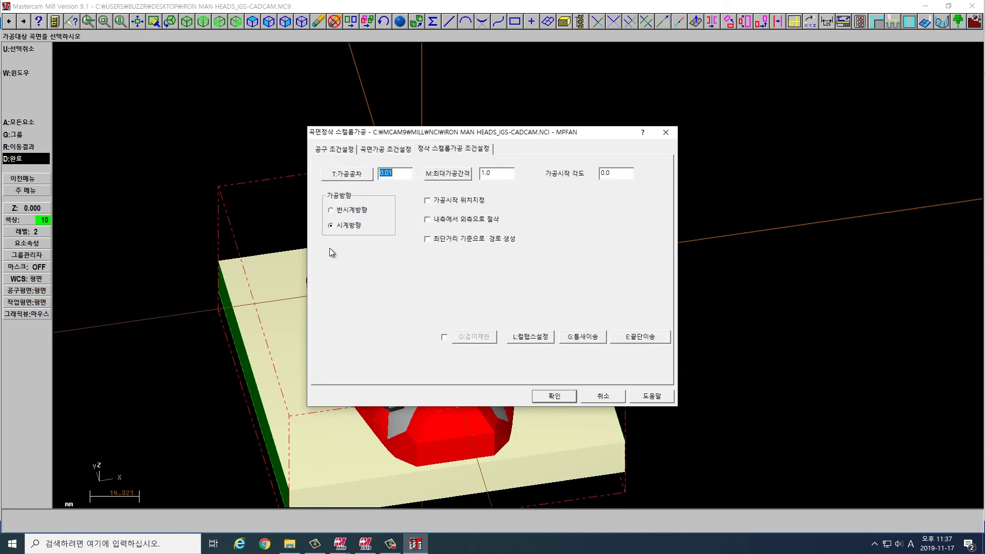
key("Tab")
type("0.")
double_click(494, 173)
Enable depth limits for the scallop pass with a minimum depth of 0.3 and a maximum depth of -28.7
left_click(444, 337)
left_click(474, 338)
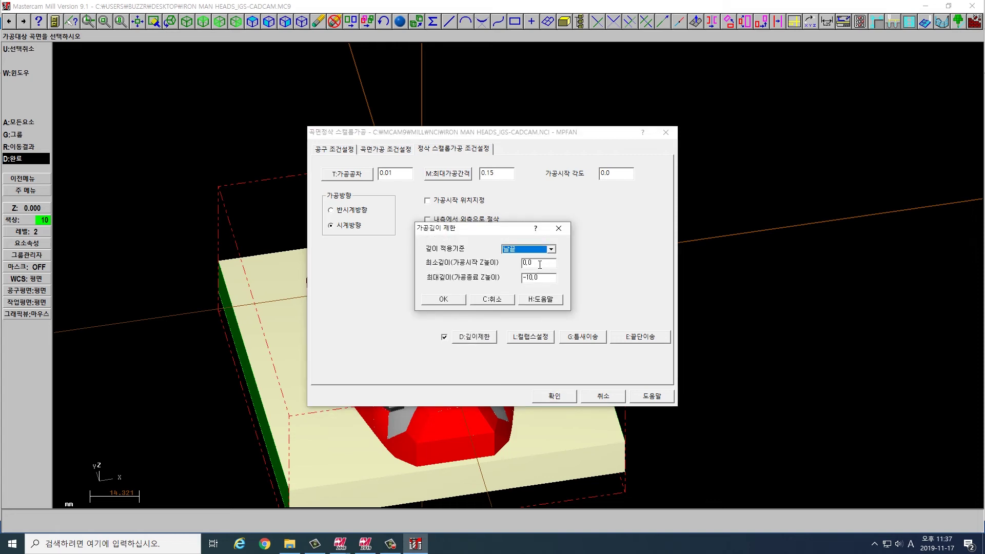
double_click(539, 265)
type("0.3")
key("Tab")
type("-28.7")
key("shift+Home")
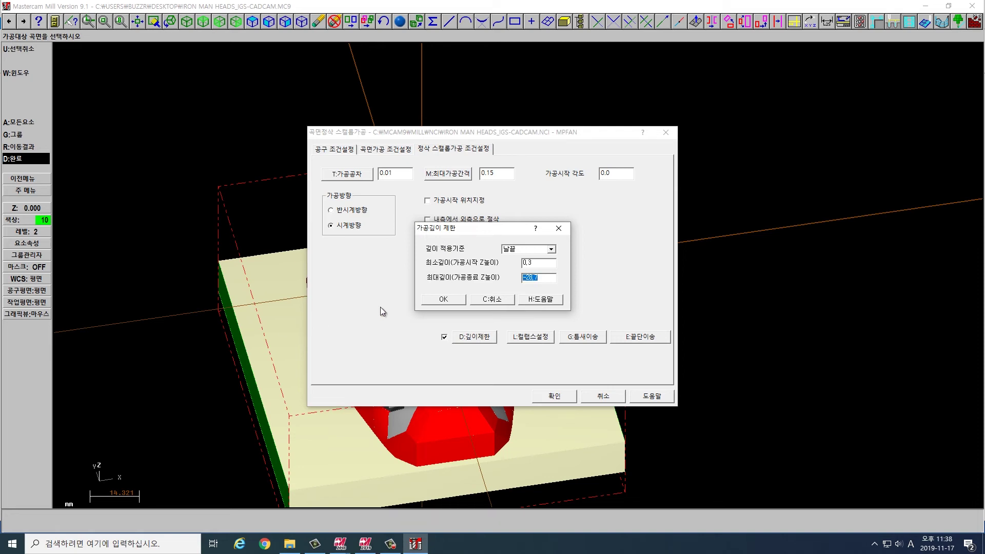
left_click(444, 300)
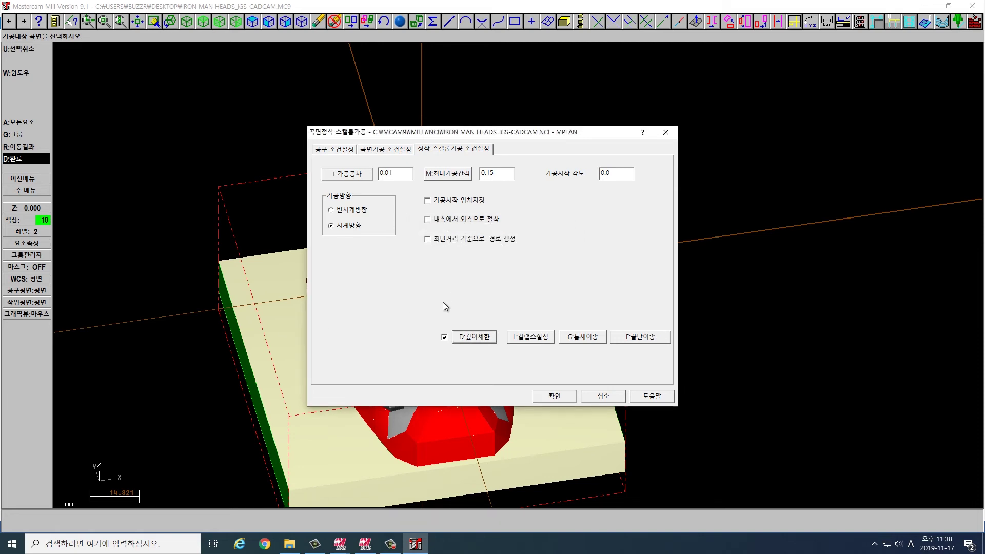
Check the scallop pass's collapse and gap settings and accept them
left_click(530, 337)
left_click(518, 311)
left_click(583, 336)
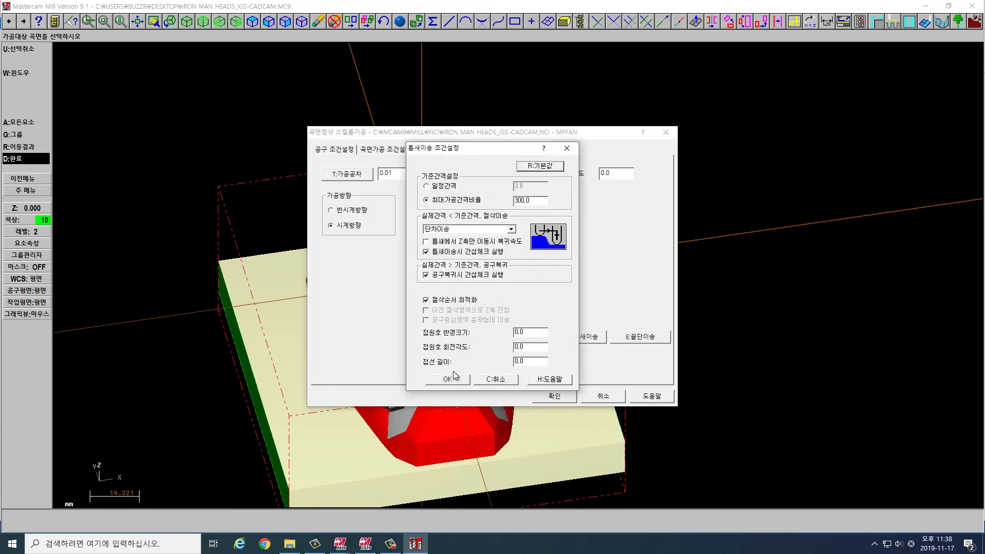
left_click(464, 380)
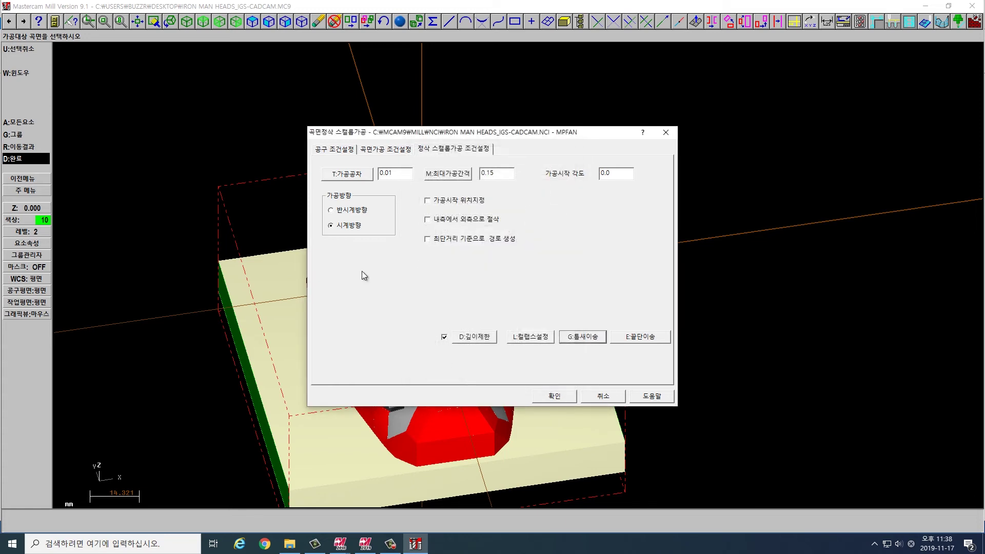
Set the tolerance filter ratio to 3:1 with a total tolerance of 0.01
left_click(358, 175)
left_click(542, 200)
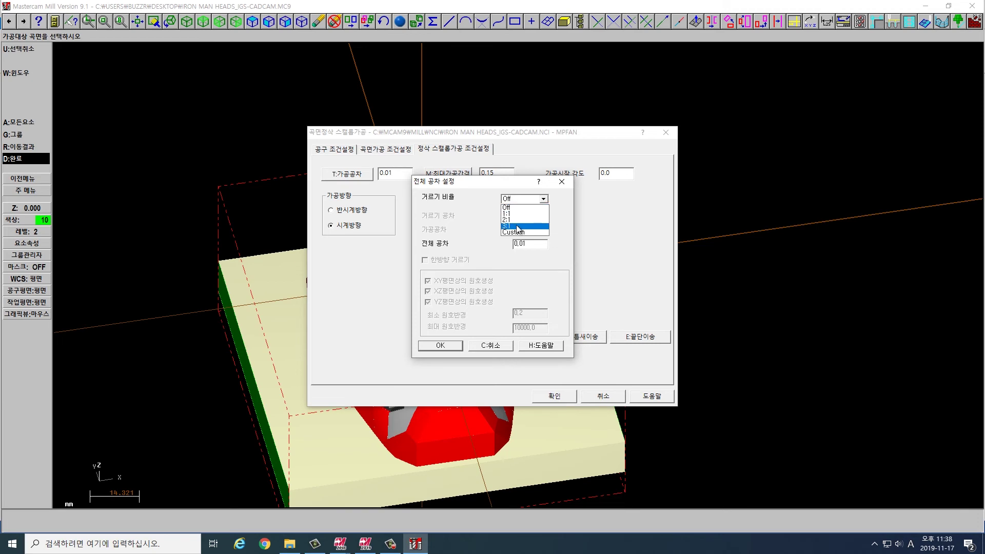
left_click(518, 226)
double_click(540, 247)
type("0.01")
key("Return")
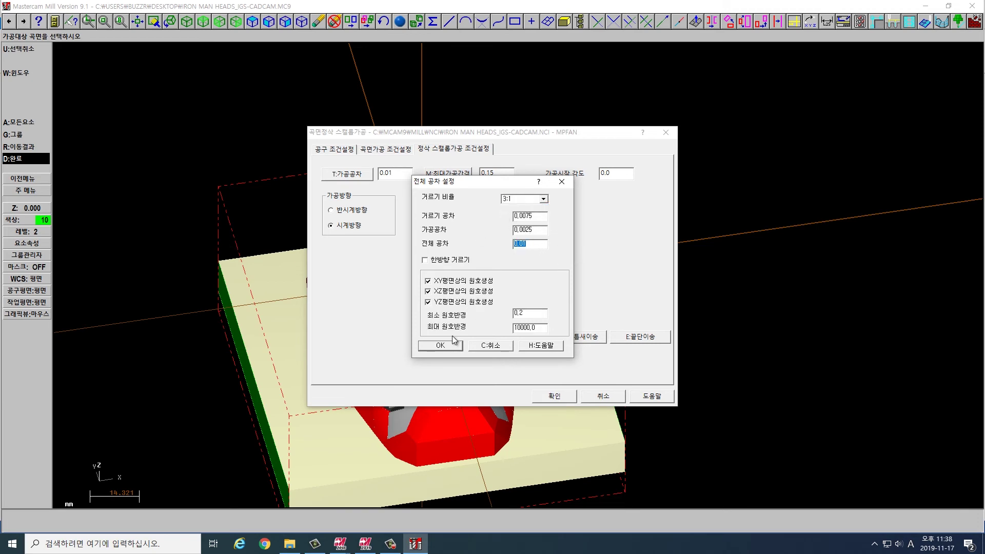
left_click(448, 347)
left_click(446, 343)
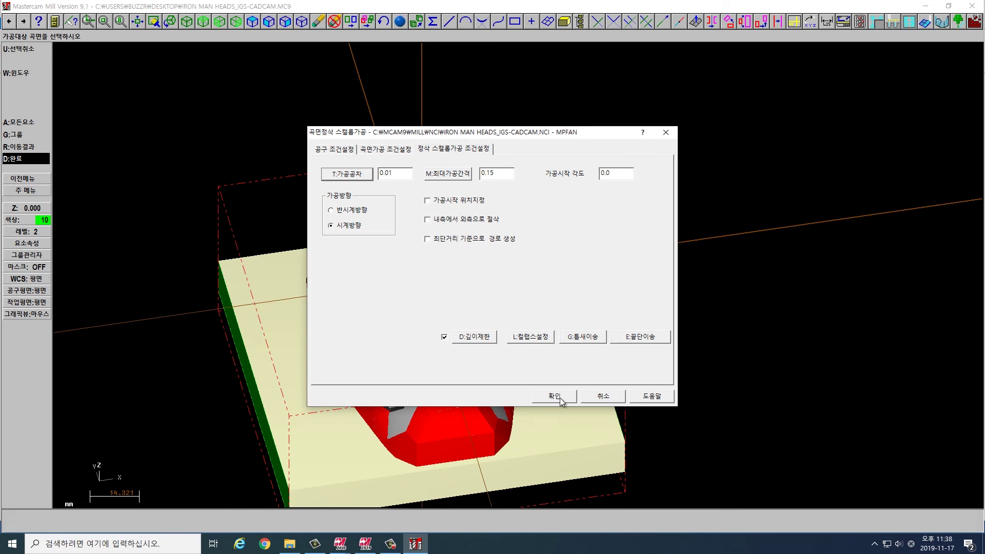
Review the filter ratio and the individual tolerance values of the scallop pass once more
left_click(368, 174)
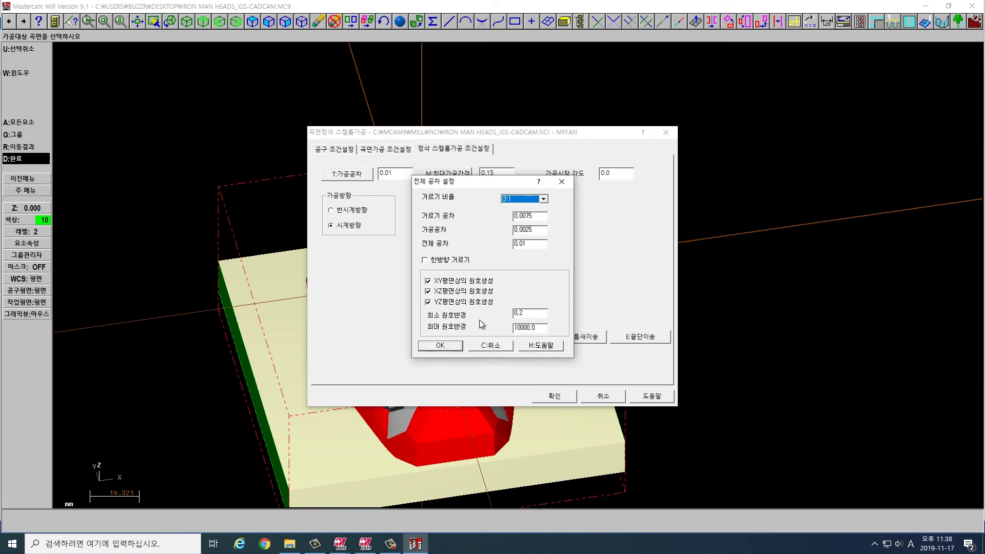
key("Tab")
key("Tab")
key("Tab")
left_click(441, 346)
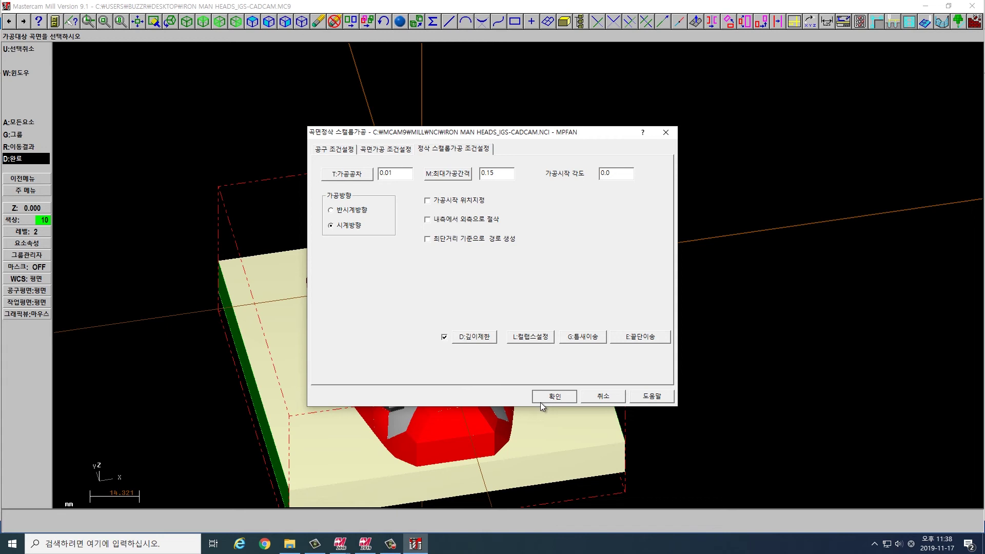
Generate the scallop toolpath and backplot operation 5 with the 4 mm ball end mill
left_click(541, 402)
left_click(37, 148)
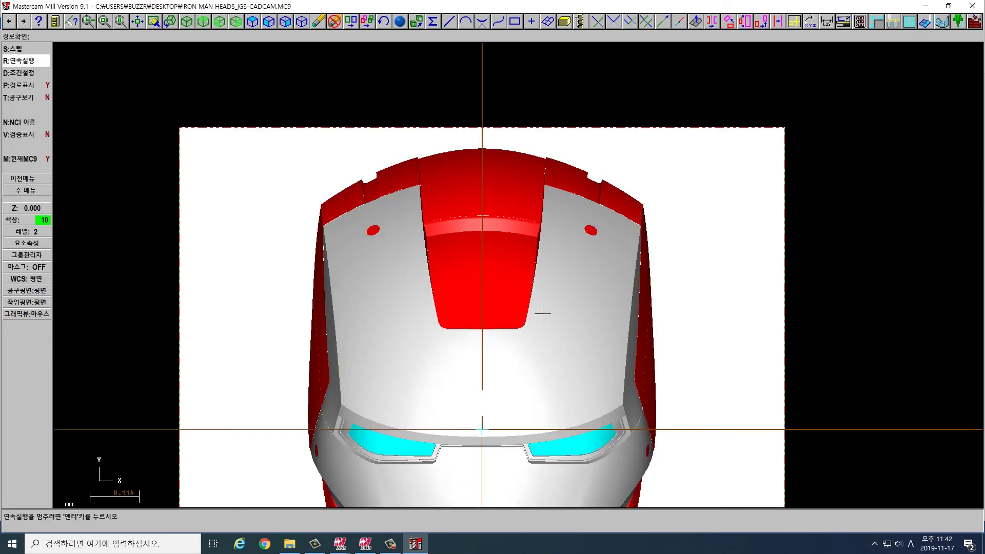
key("alt+o")
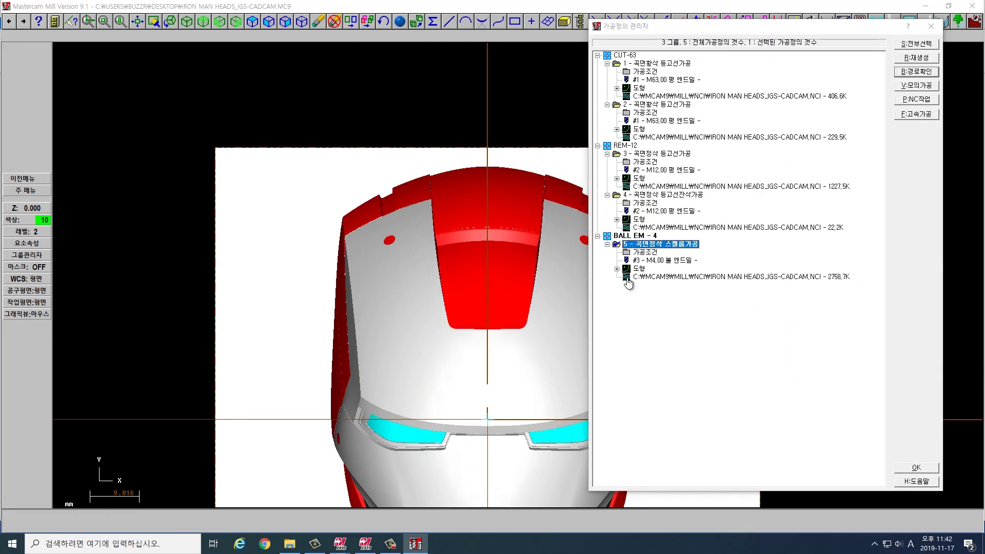
left_click(909, 71)
scroll(552, 290, "down", 5)
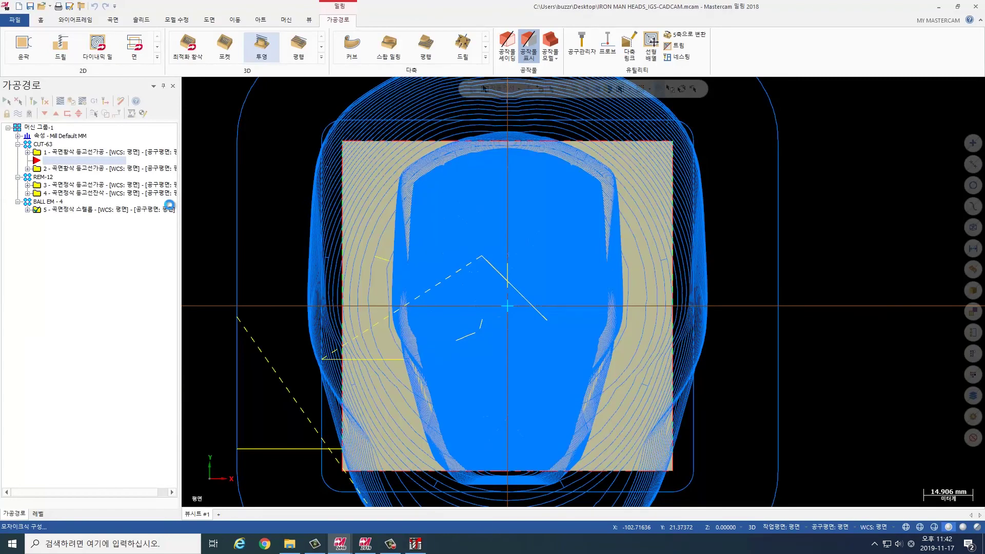
Switch to the newer Mastercam version and run the machining simulation of all five operations at high playback speed
left_click(72, 102)
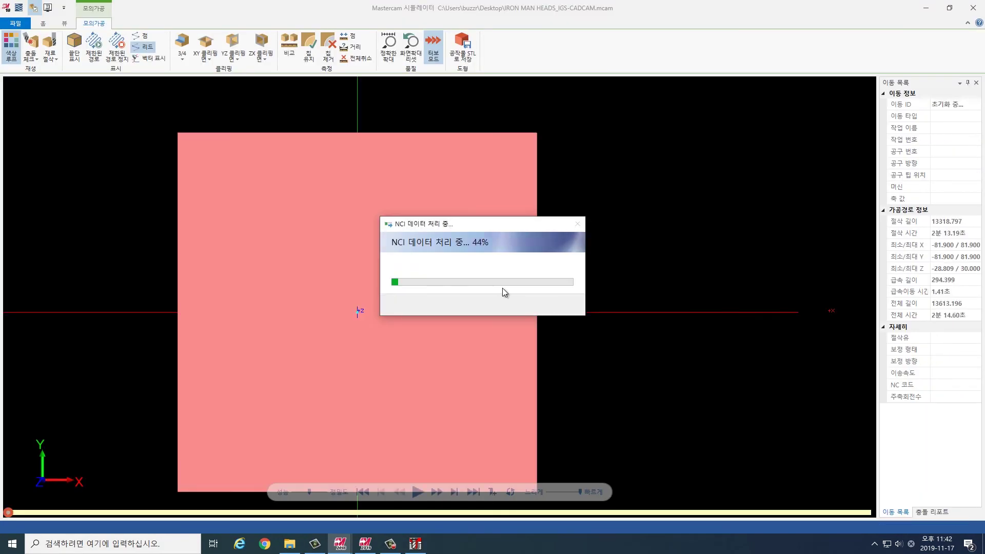
middle_click_drag(512, 357, 454, 488)
left_click(418, 492)
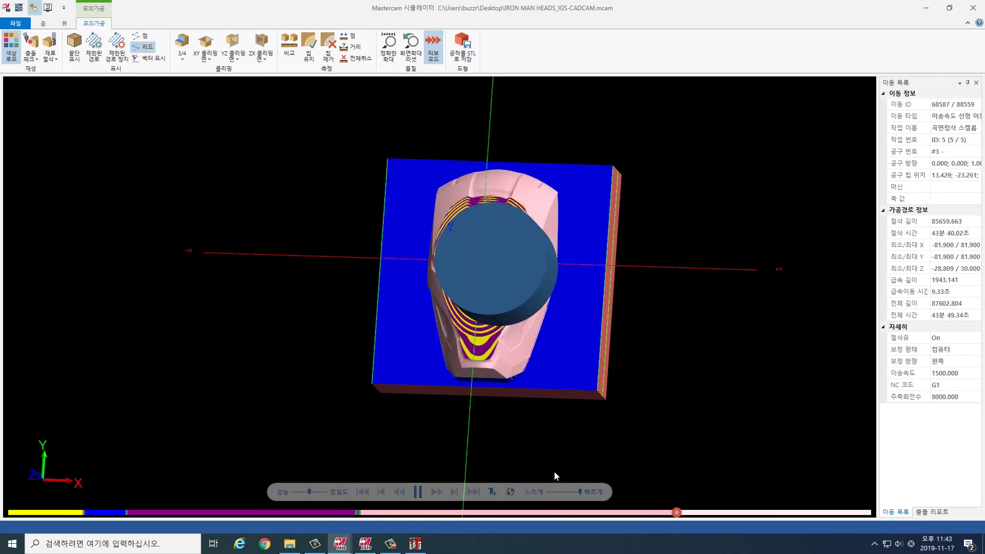
left_click_drag(580, 491, 600, 494)
Examine the simulated scallop finish from several angles, especially the eye sockets, cheeks and side edges of the head
scroll(510, 277, "up", 5)
scroll(512, 276, "down", 3)
middle_click_drag(505, 282, 547, 282)
middle_click_drag(512, 284, 488, 289)
scroll(492, 288, "up", 5)
scroll(444, 232, "down", 10)
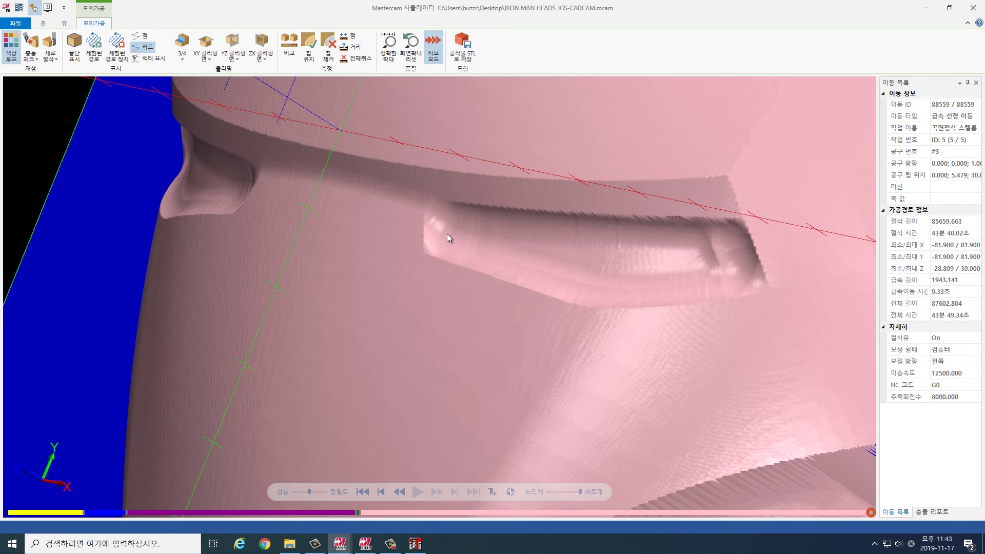
scroll(428, 216, "up", 4)
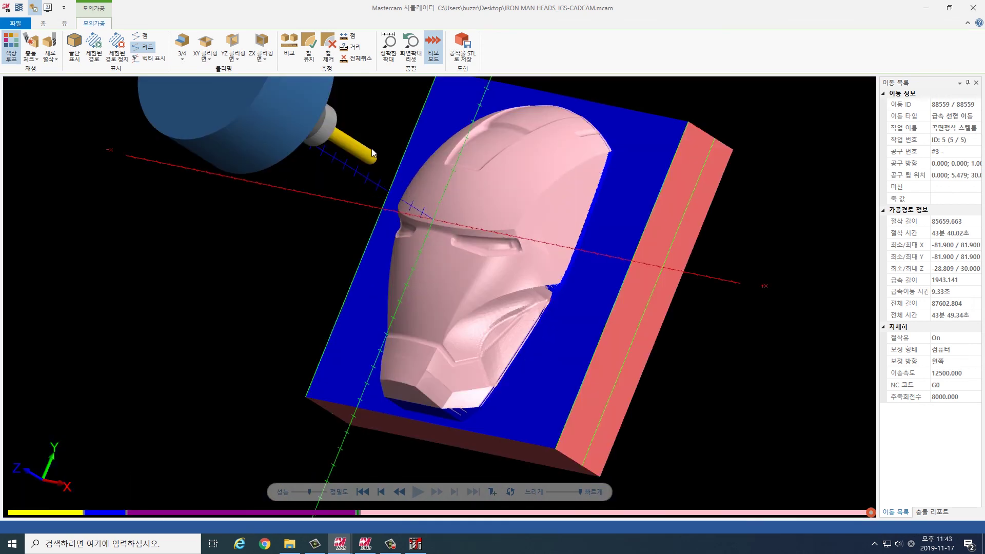
scroll(478, 264, "up", 6)
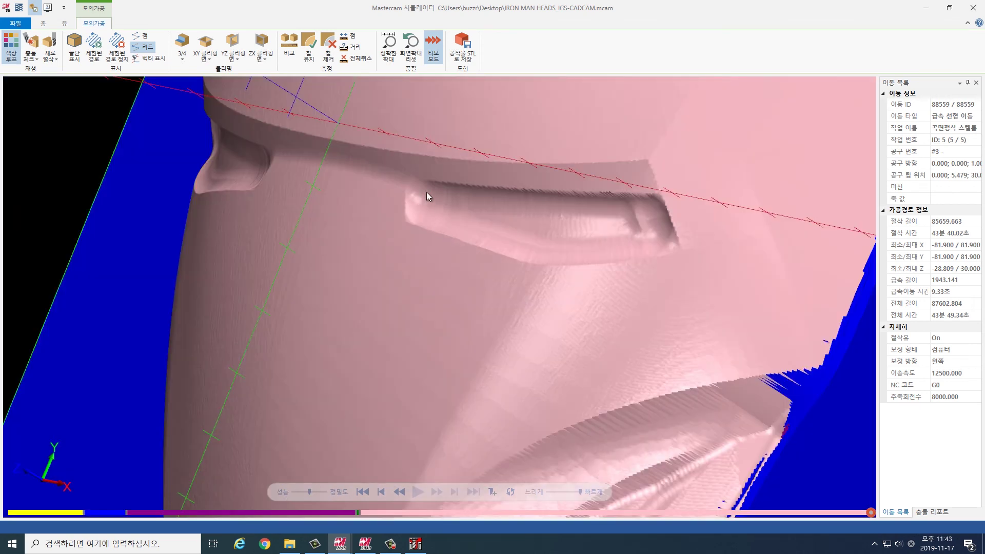
scroll(612, 246, "down", 3)
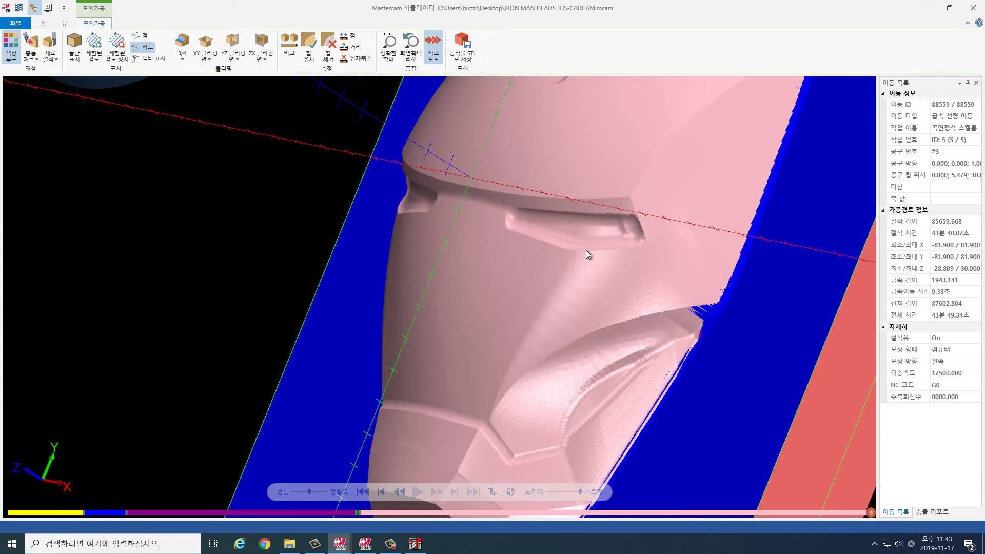
scroll(586, 251, "up", 2)
scroll(532, 250, "down", 4)
middle_click_drag(488, 264, 431, 356)
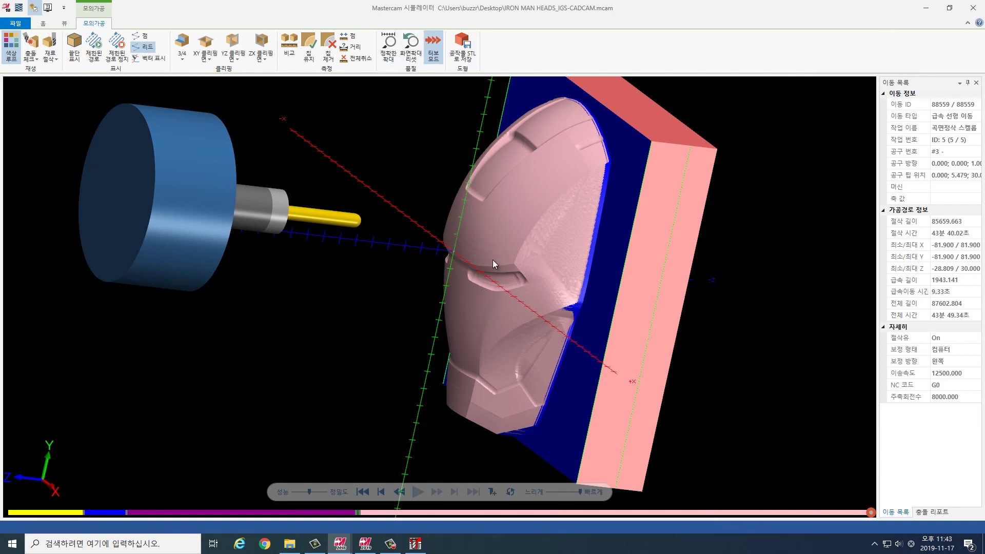
Close the scallop simulation, return to Mastercam 9.1 and add a new operation group named BALL EM - 2
middle_click_drag(454, 287, 464, 319)
scroll(477, 289, "up", 5)
scroll(482, 241, "down", 5)
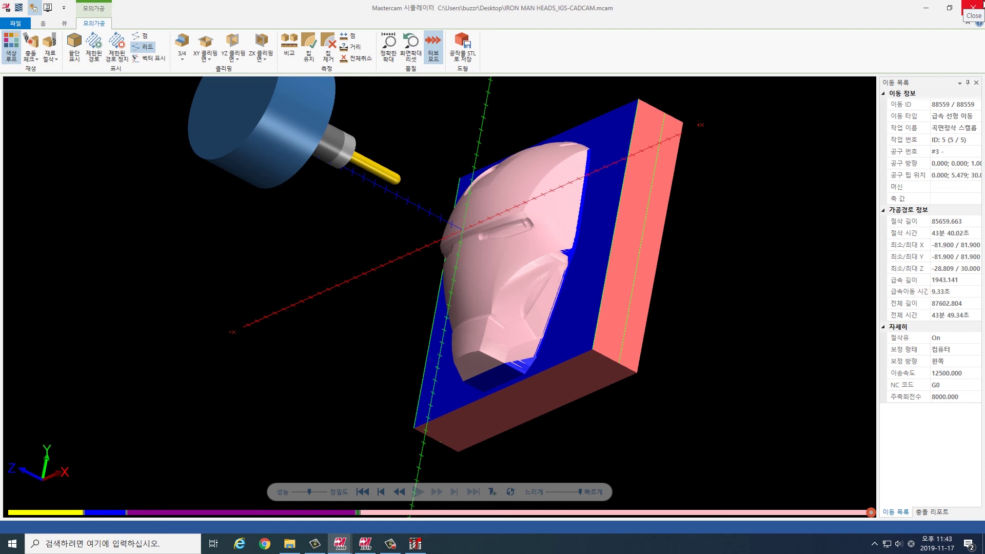
left_click(981, 5)
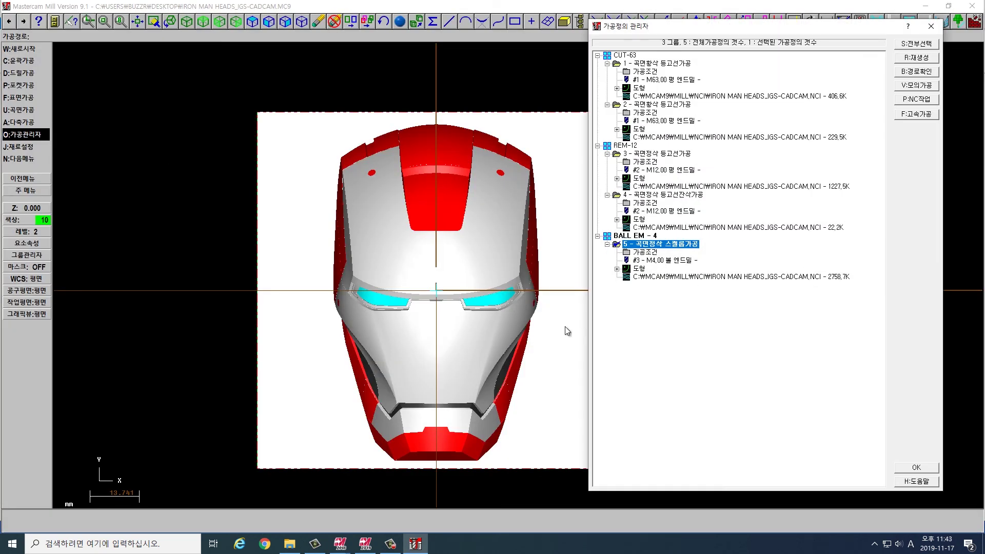
right_click(629, 320)
mouse_move(675, 131)
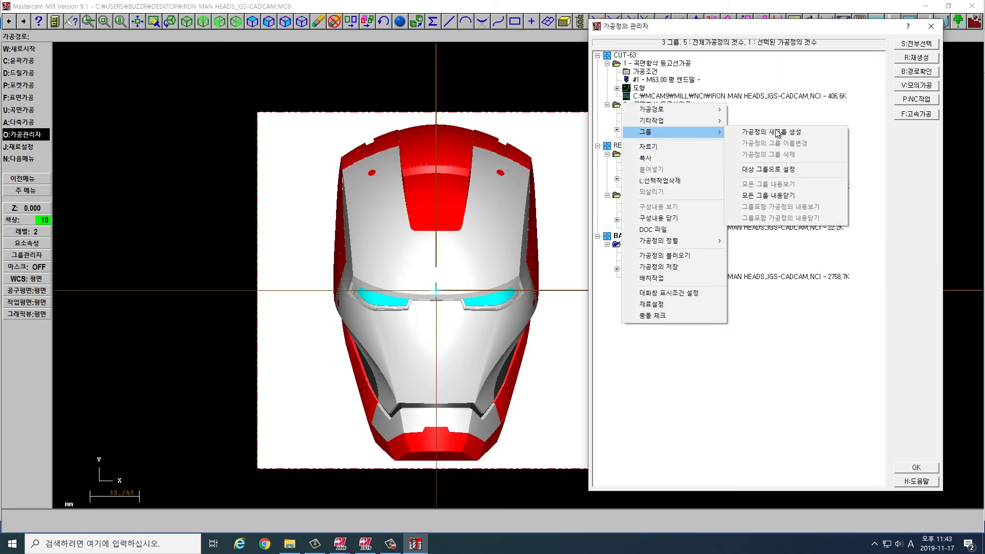
left_click(777, 132)
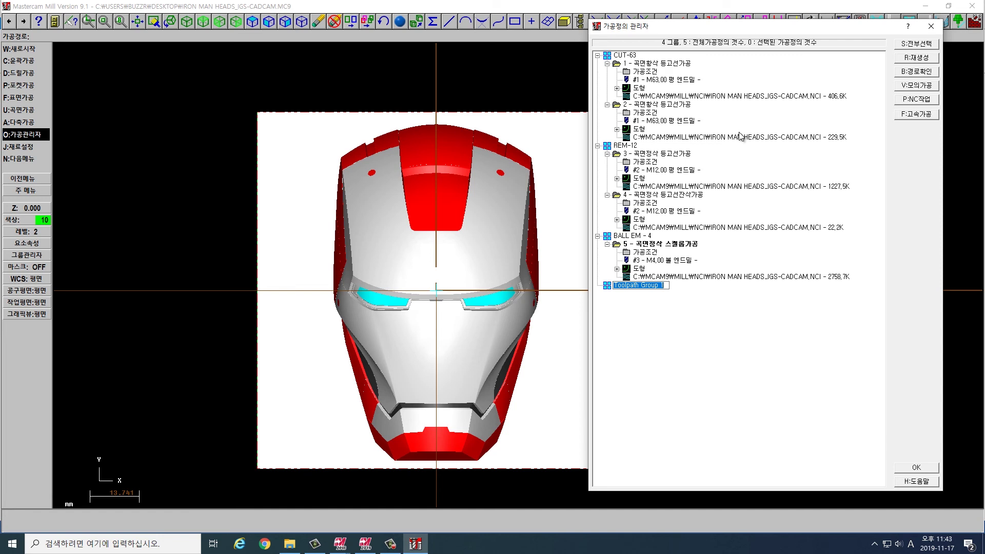
type("BALL EM - 2")
key("Return")
Create a surface finish pencil toolpath in the BALL EM - 2 group, with all surfaces of the head as drive surfaces
right_click(638, 287)
mouse_move(667, 291)
mouse_move(794, 379)
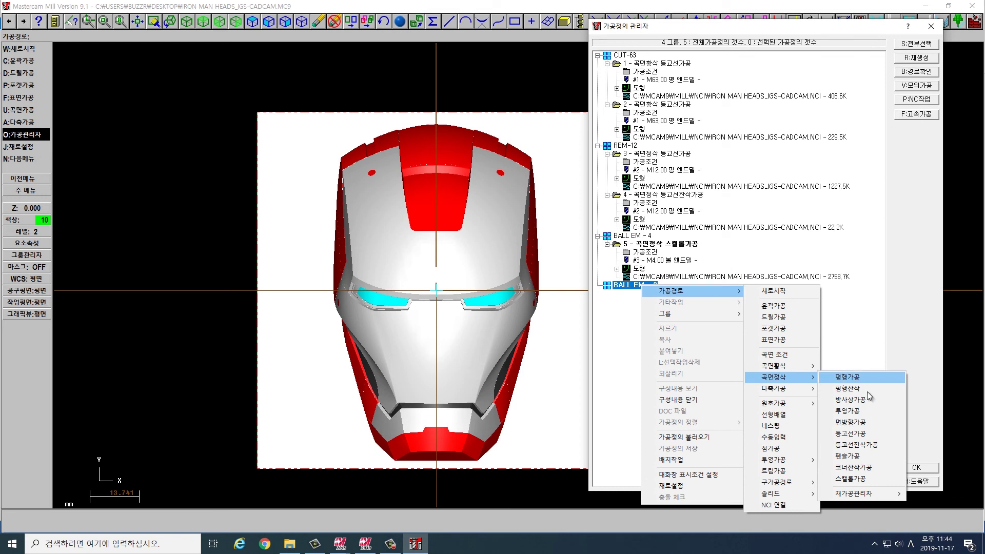
left_click(849, 456)
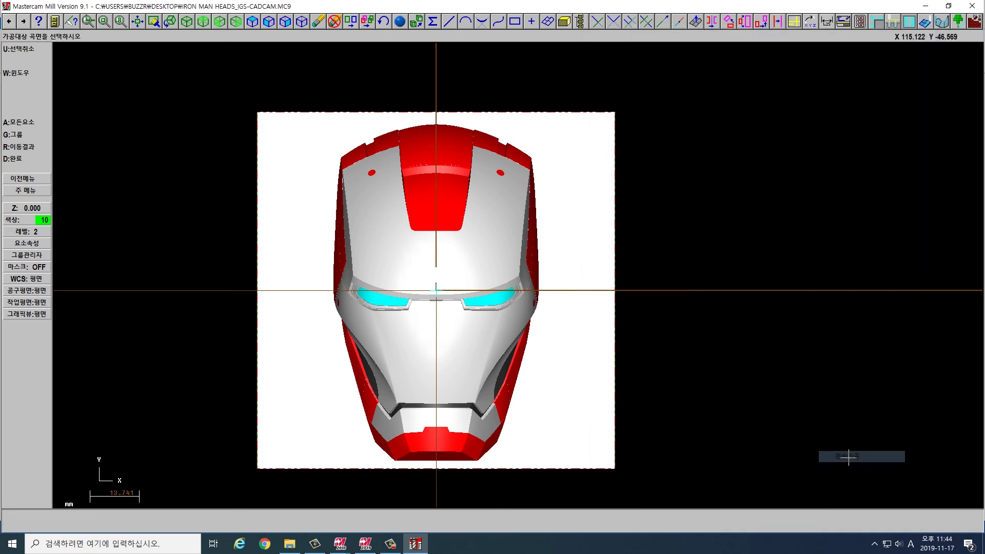
left_click(35, 123)
left_click(36, 98)
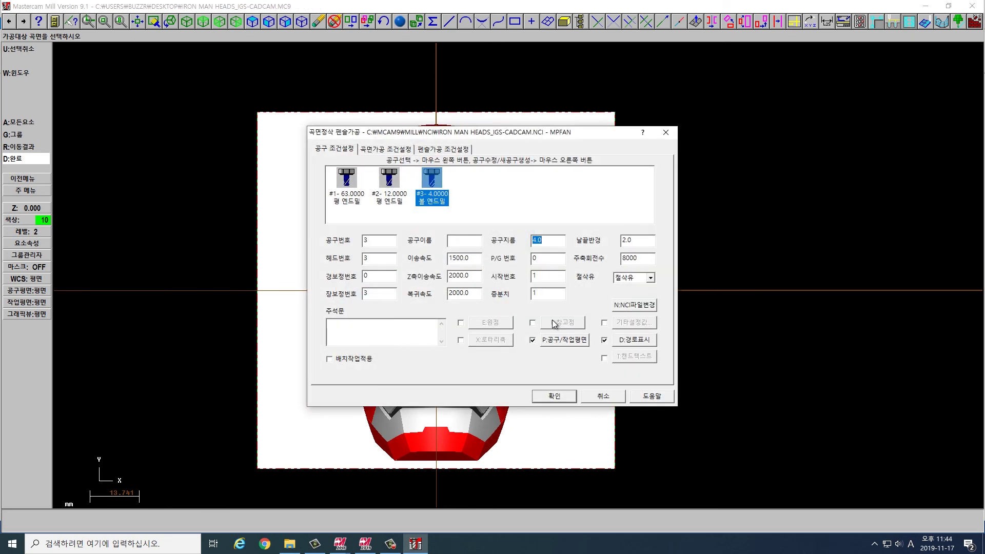
Define a new 2 mm ball end mill as tool 4 with feed rate 1000 and plunge rate 2000
right_click(502, 185)
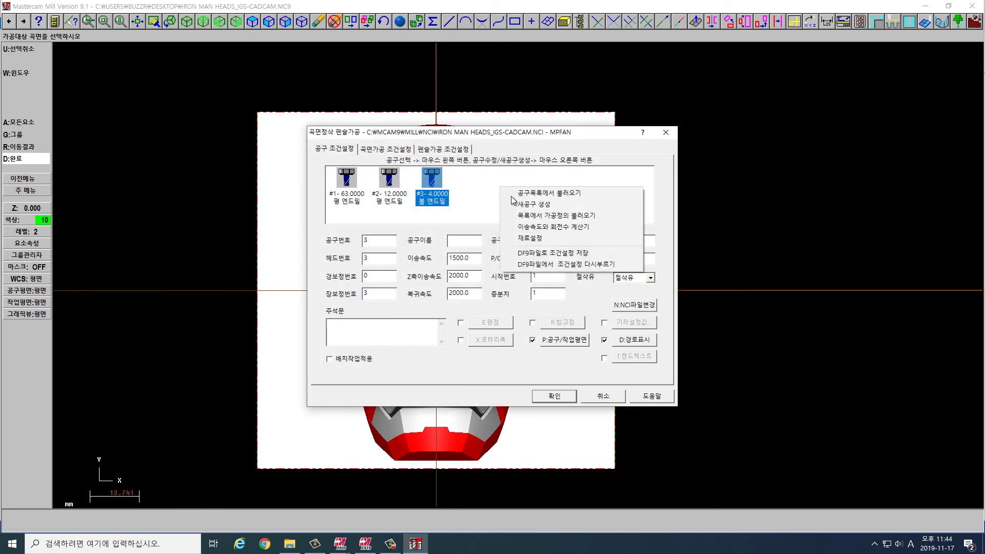
left_click(529, 202)
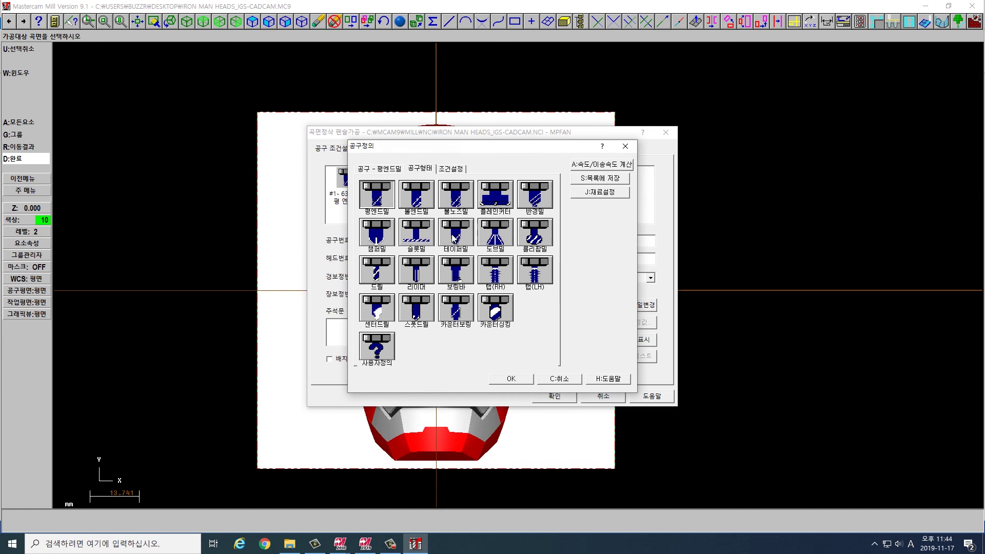
left_click(416, 194)
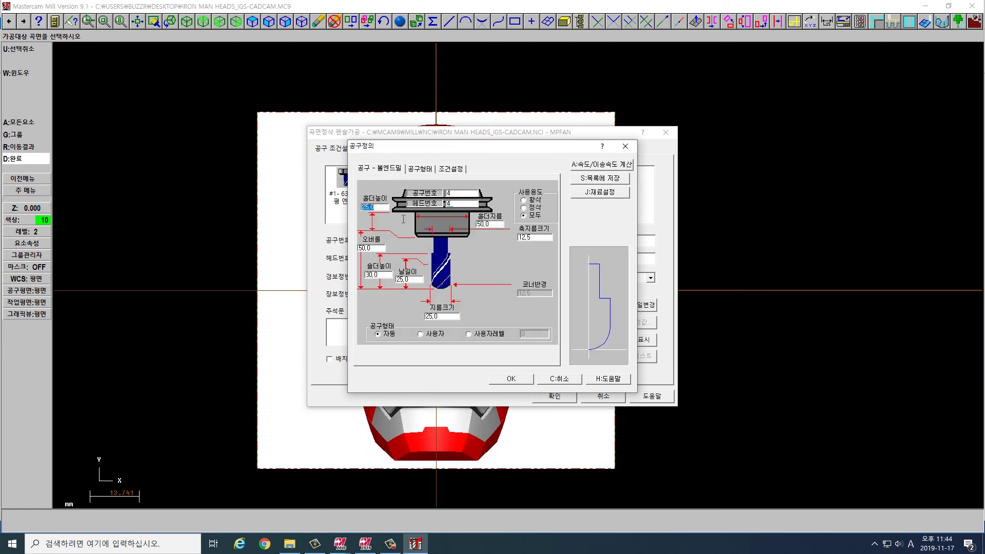
double_click(439, 317)
left_click(452, 169)
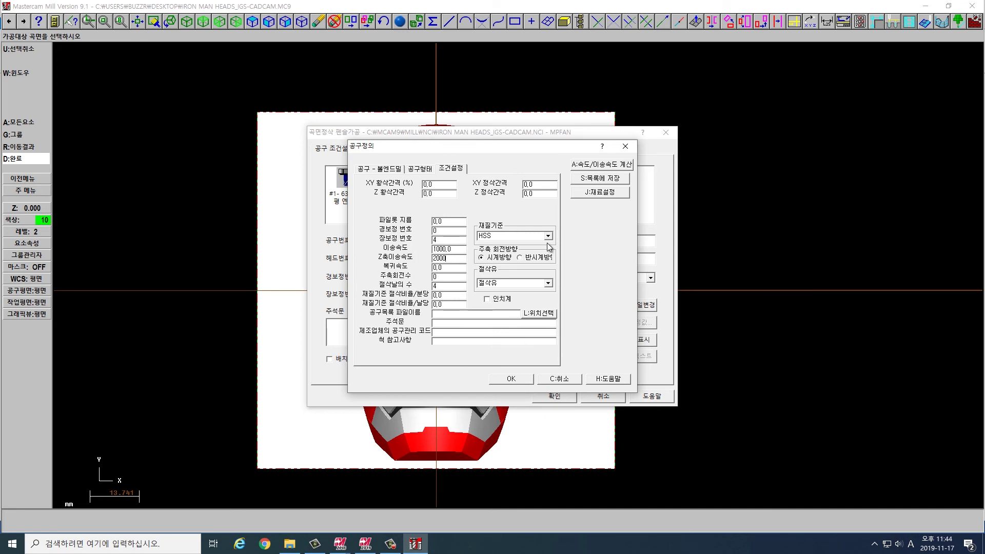
left_click(511, 379)
Enable a clearance height of 30 for the pencil pass, disable the retract height, and set the feed plane to 2.0 incremental
left_click(410, 152)
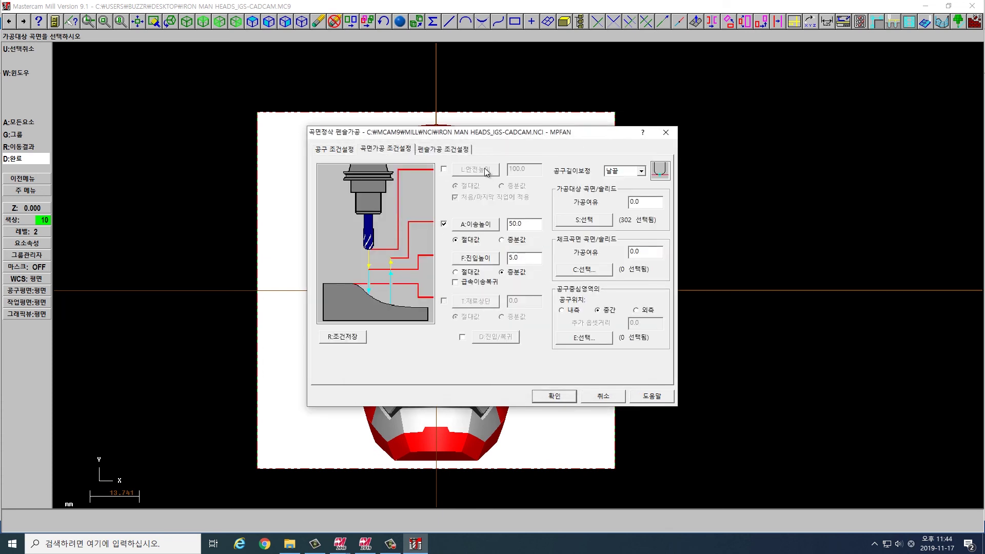
left_click(444, 169)
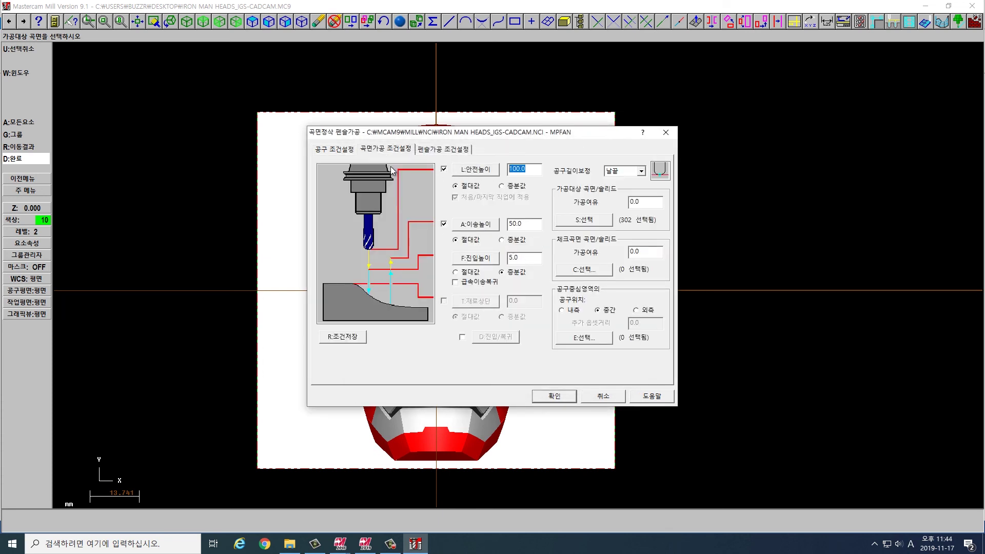
left_click(444, 224)
double_click(513, 258)
type("2.0")
left_click(476, 282)
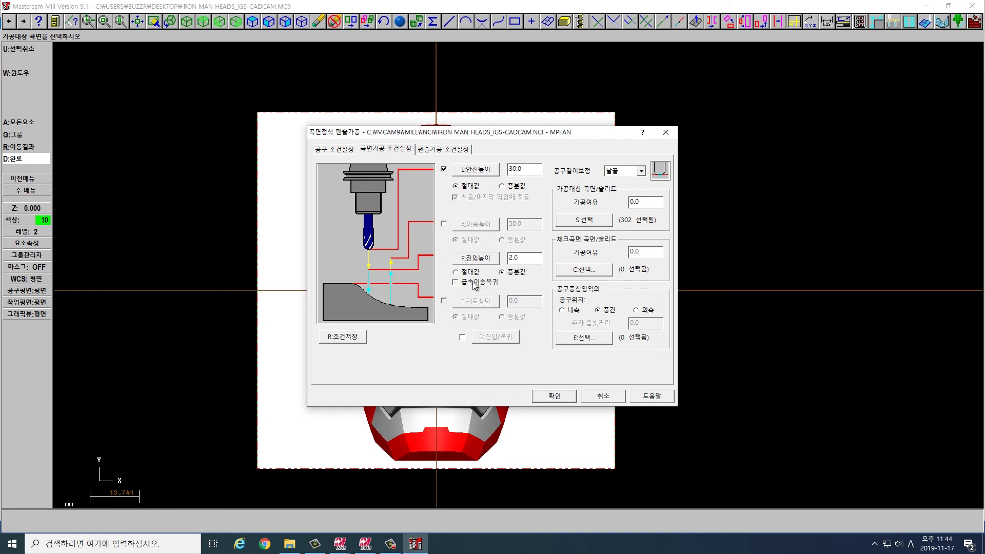
double_click(639, 202)
Set the pencil pass's cut tolerance to 0.01 and accept its existing gap settings
left_click(432, 149)
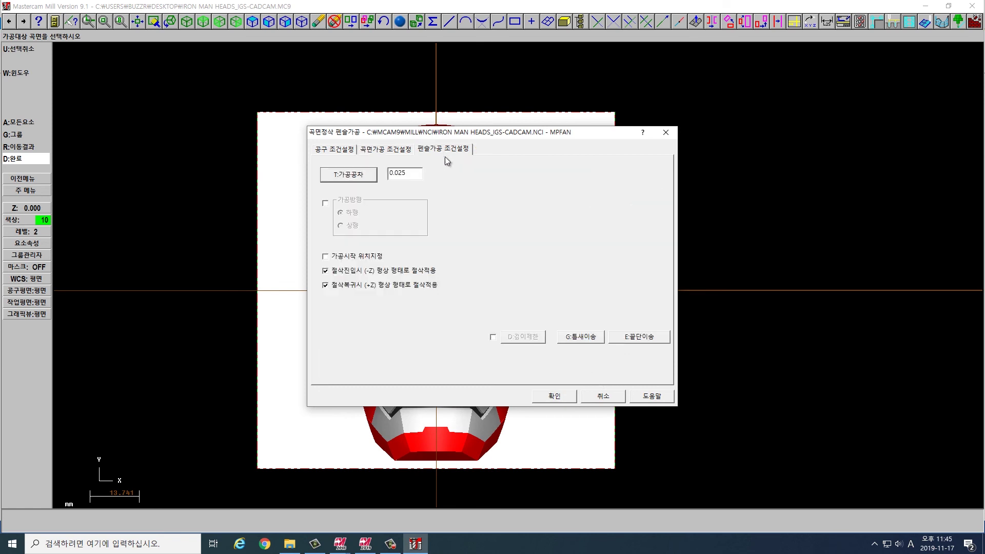
double_click(411, 173)
left_click(591, 337)
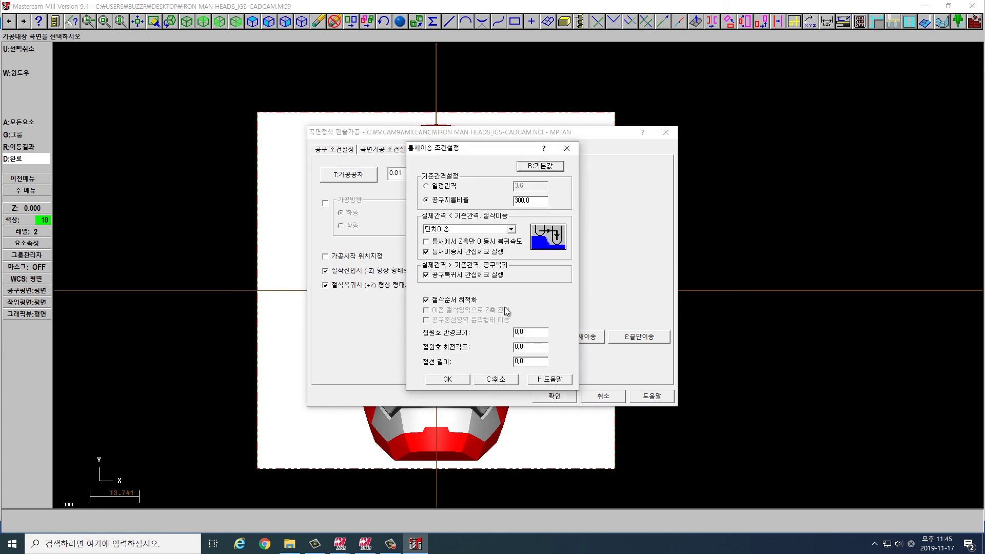
left_click(448, 379)
Set the pencil pass's filter ratio to 3:1 and total tolerance to 0.035, and generate the toolpath without a containment boundary
left_click(349, 175)
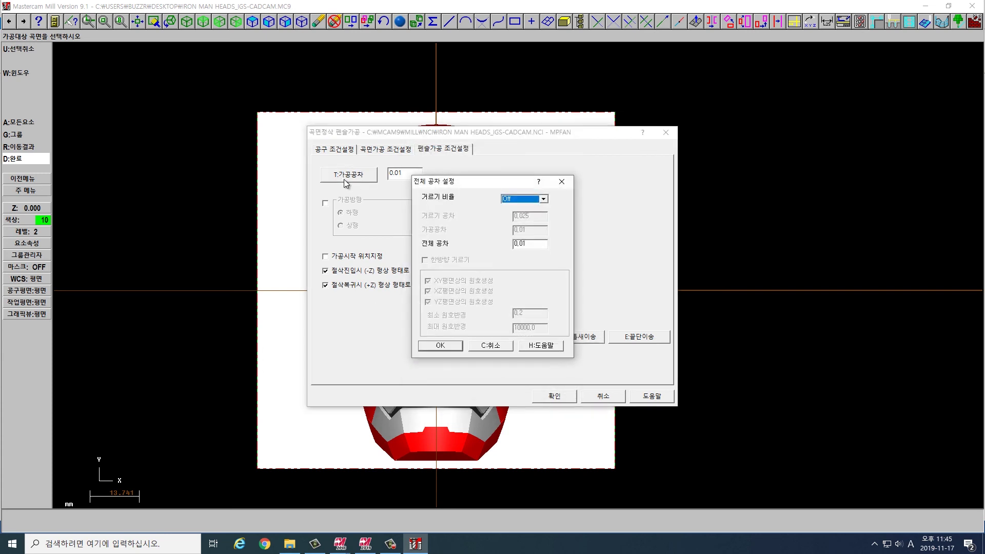
left_click(531, 198)
left_click(520, 227)
double_click(541, 246)
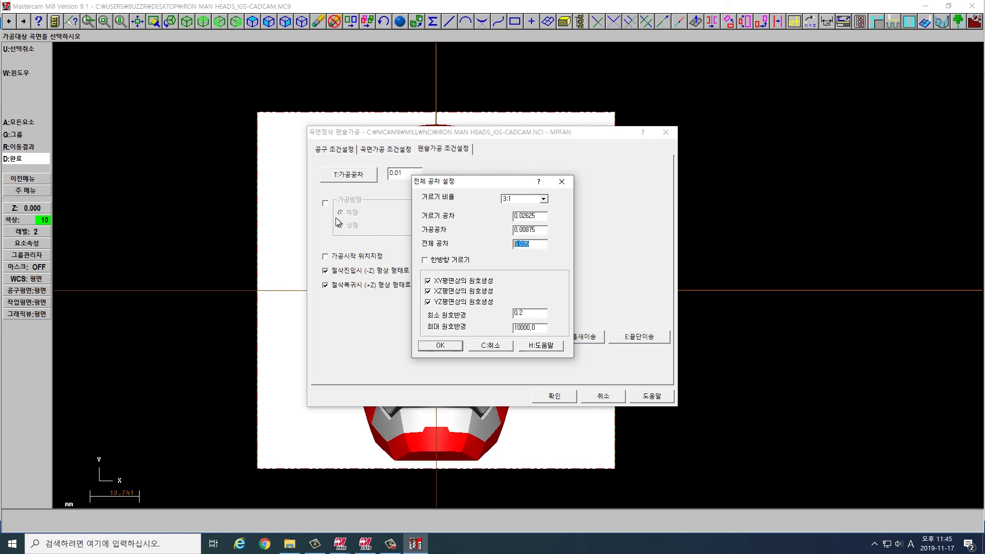
left_click(441, 346)
left_click(555, 396)
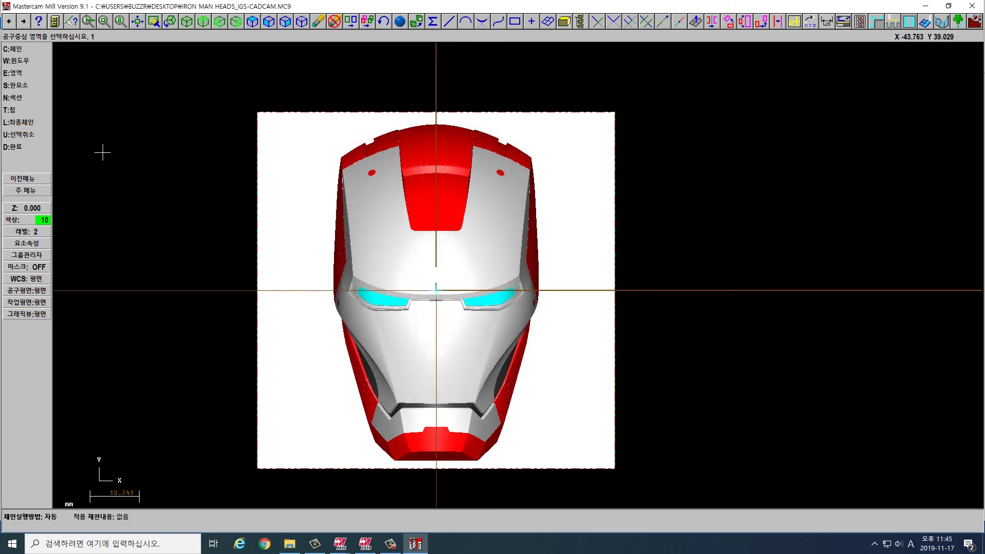
left_click(8, 146)
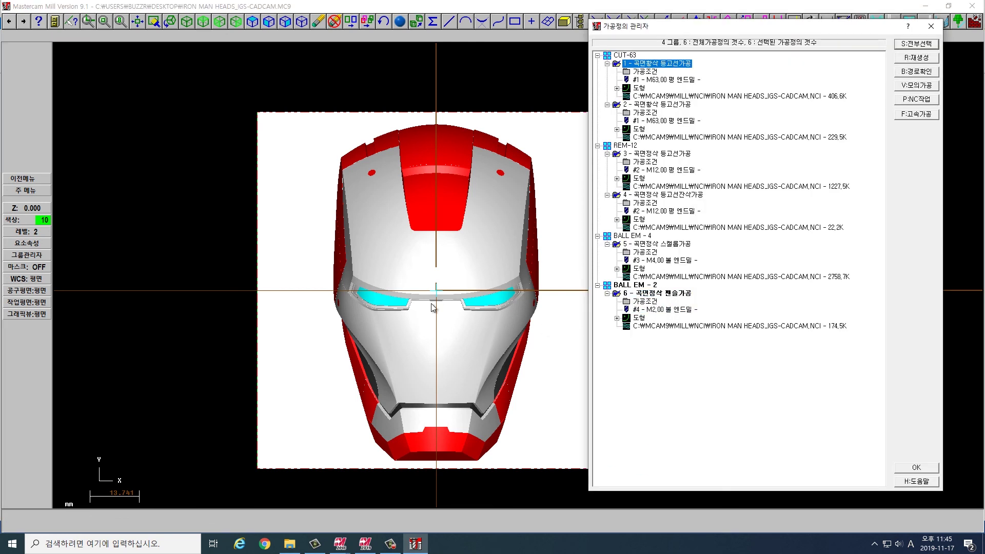
Switch to the newer Mastercam version and run the simulation of all six operations, slowing playback for the pencil pass
left_click(657, 293)
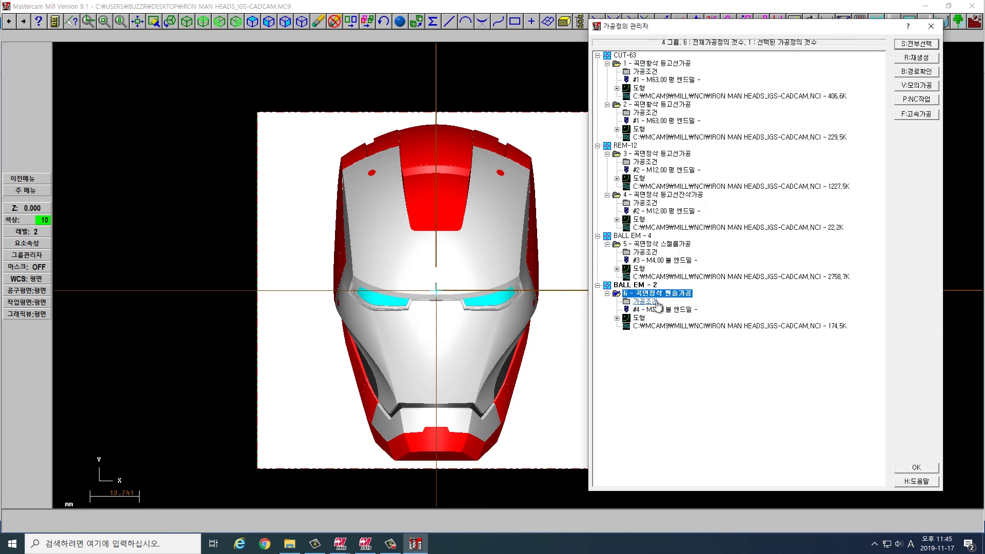
key("Escape")
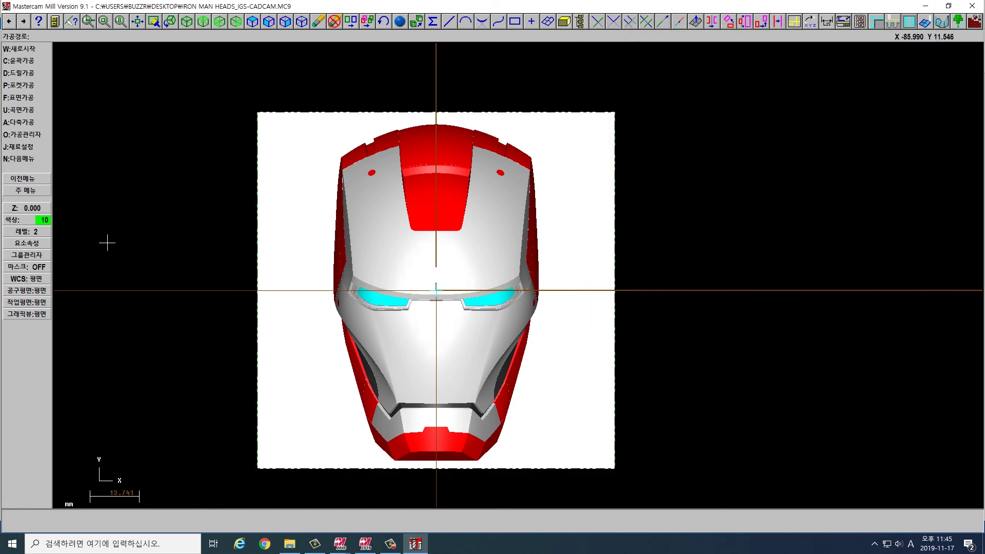
key("f")
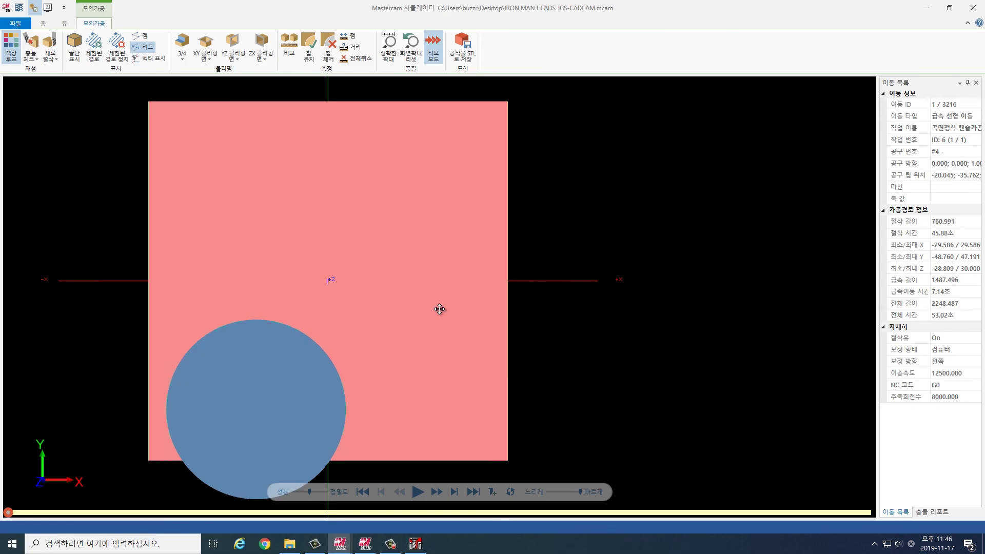
middle_click_drag(440, 308, 516, 306)
left_click(420, 494)
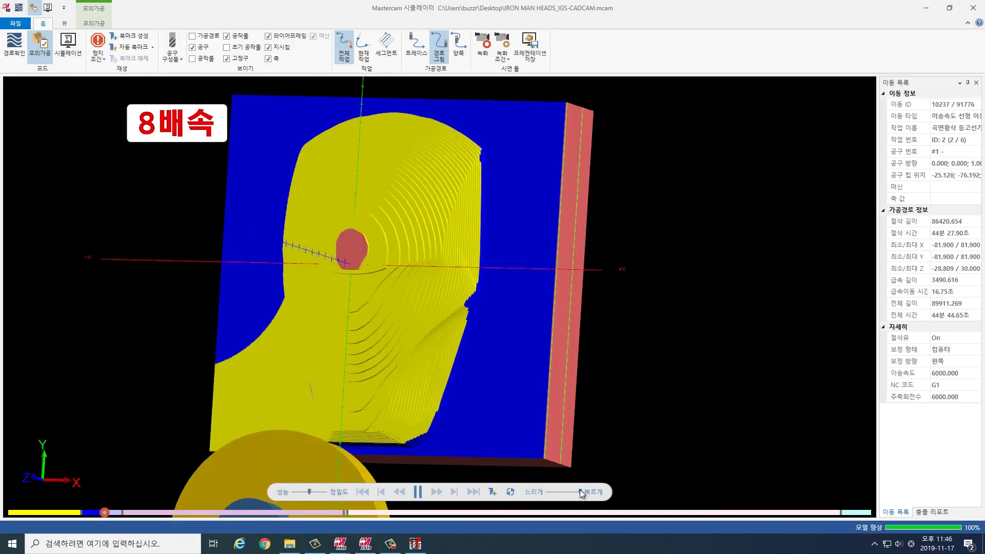
left_click(550, 490)
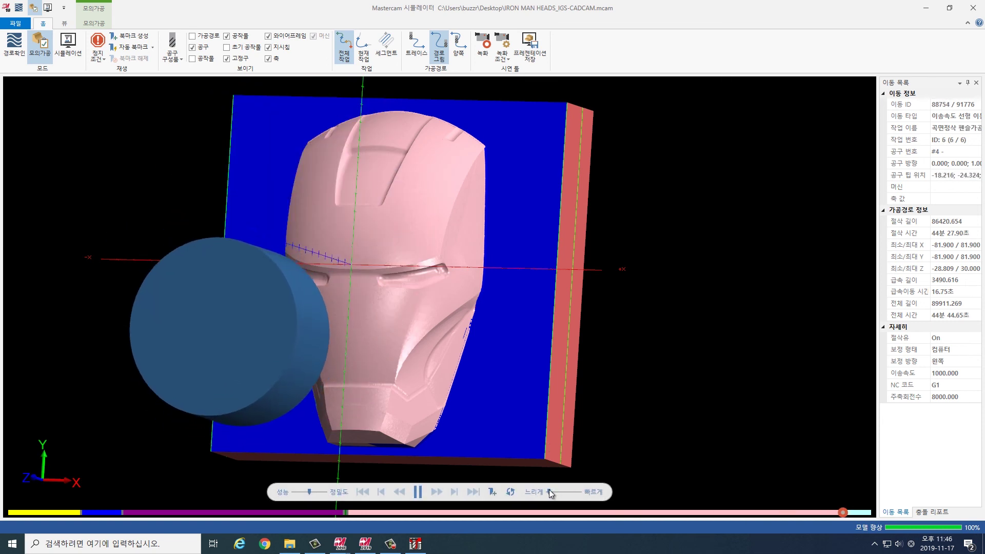
Examine the pencil pass as it cuts the eye sockets, cheek recesses, mouth line and forehead edges
middle_click_drag(459, 392, 459, 363)
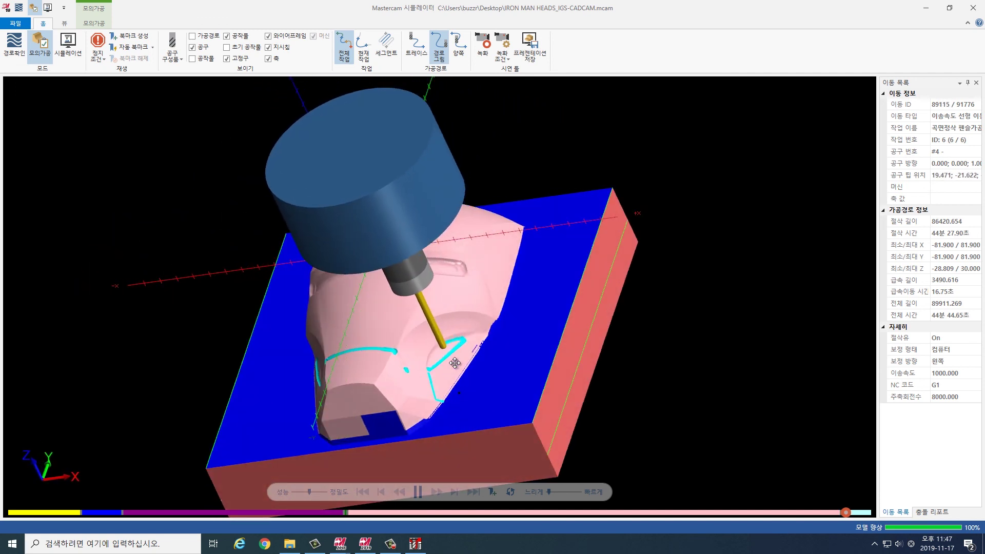
scroll(444, 277, "up", 2)
scroll(444, 277, "up", 1)
middle_click_drag(477, 328, 501, 335)
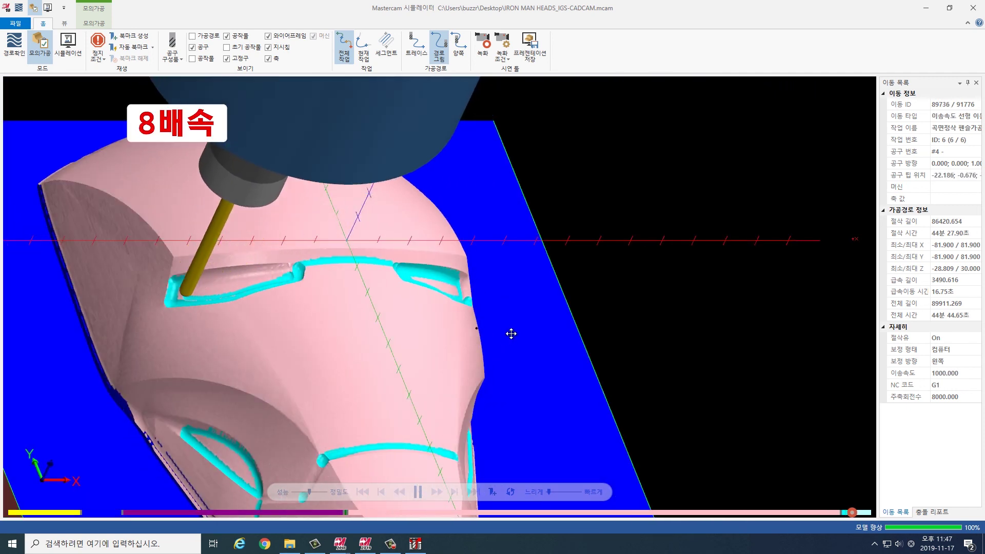
scroll(501, 337, "up", 1)
scroll(501, 339, "down", 3)
middle_click_drag(470, 345, 427, 312)
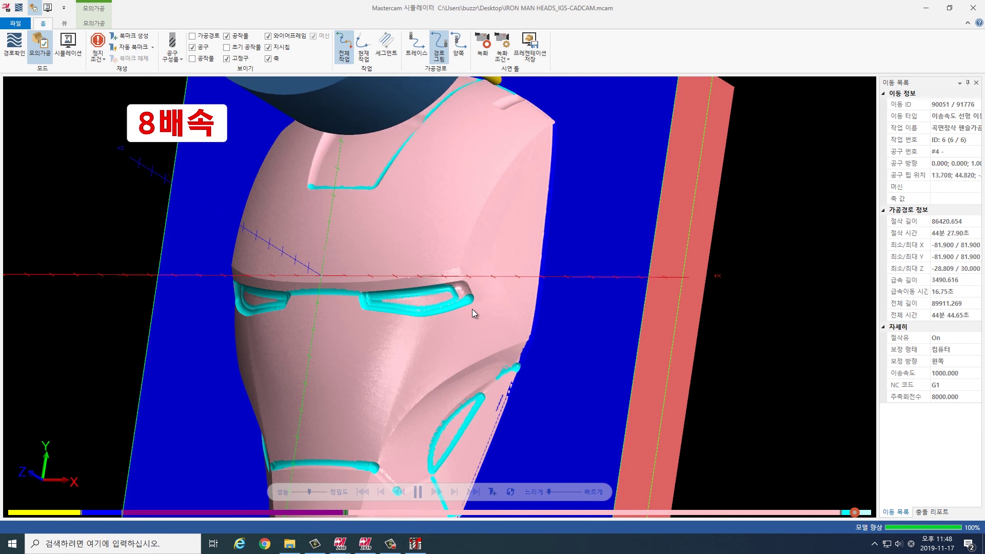
scroll(472, 309, "up", 2)
middle_click_drag(504, 323, 605, 290)
middle_click_drag(446, 351, 527, 210)
Turn off the per-operation color loop and examine the finished head in a single color from several angles
key("alt+1")
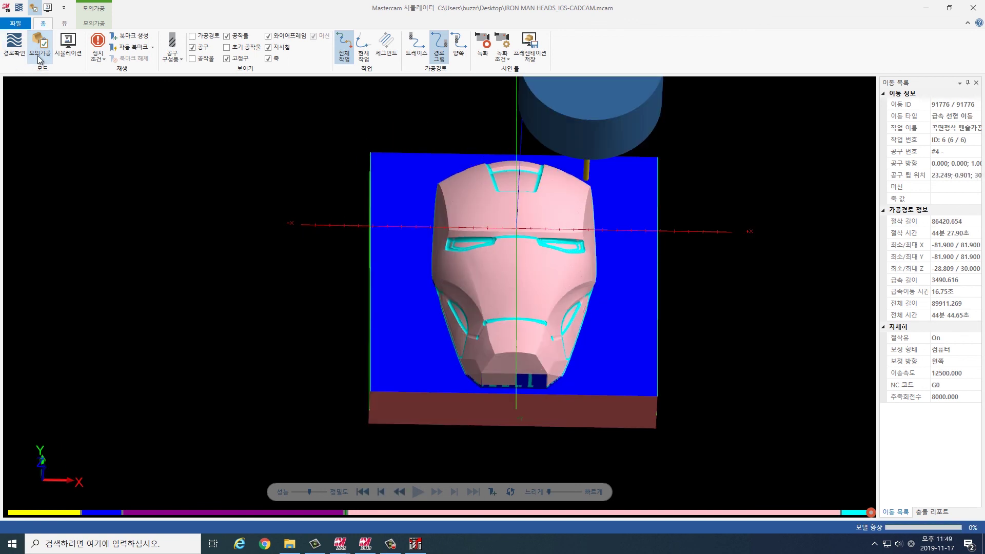
left_click(94, 23)
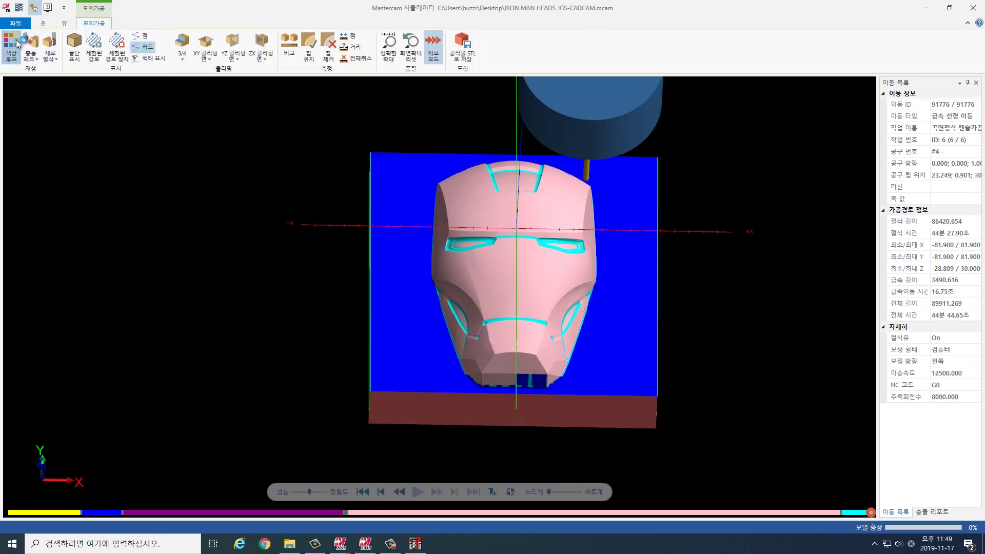
left_click(594, 257)
scroll(504, 239, "up", 5)
middle_click_drag(560, 263, 601, 298)
scroll(602, 299, "down", 5)
middle_click_drag(540, 307, 514, 328)
scroll(522, 288, "up", 4)
middle_click_drag(491, 236, 493, 235)
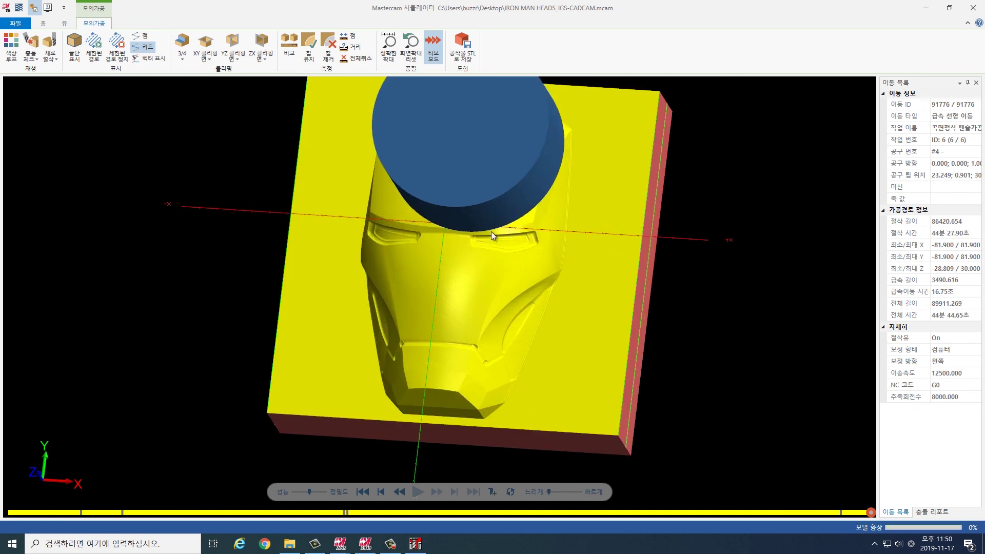